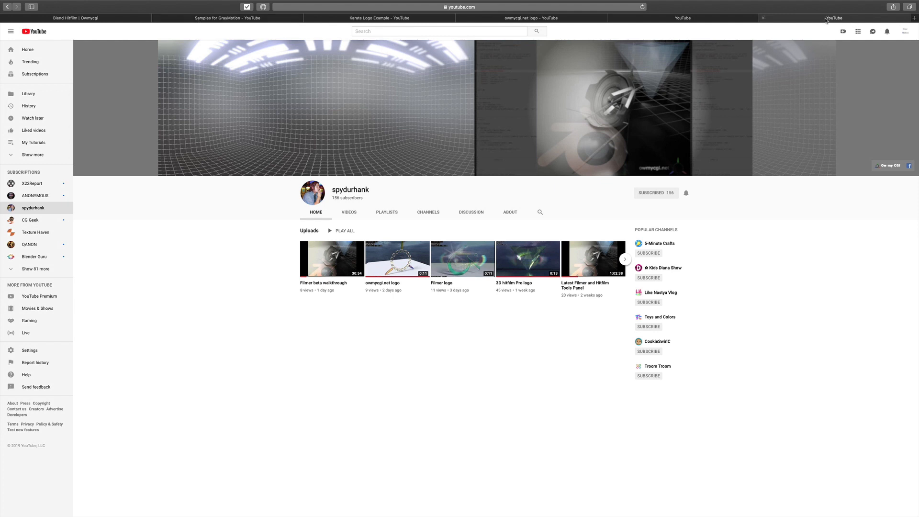
Look over the Film Sensei and spydurhank YouTube channel pages.
click(672, 18)
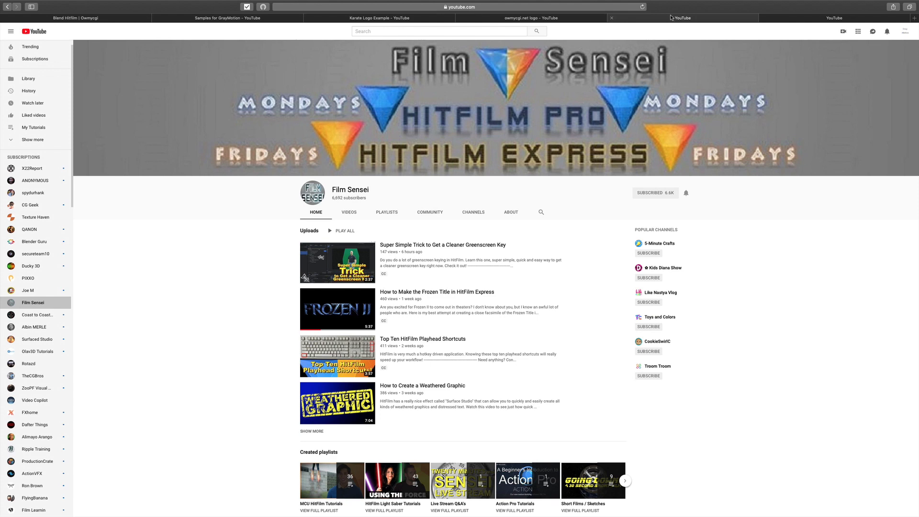
click(815, 20)
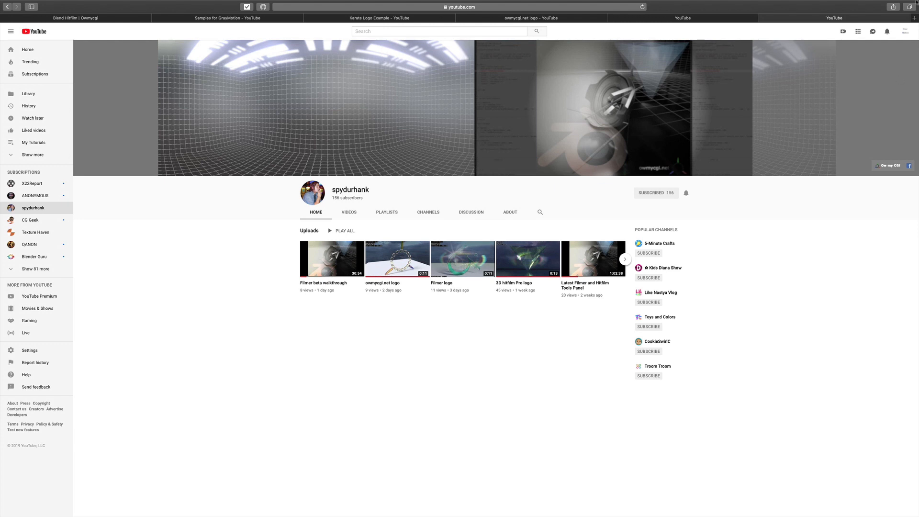
click(682, 19)
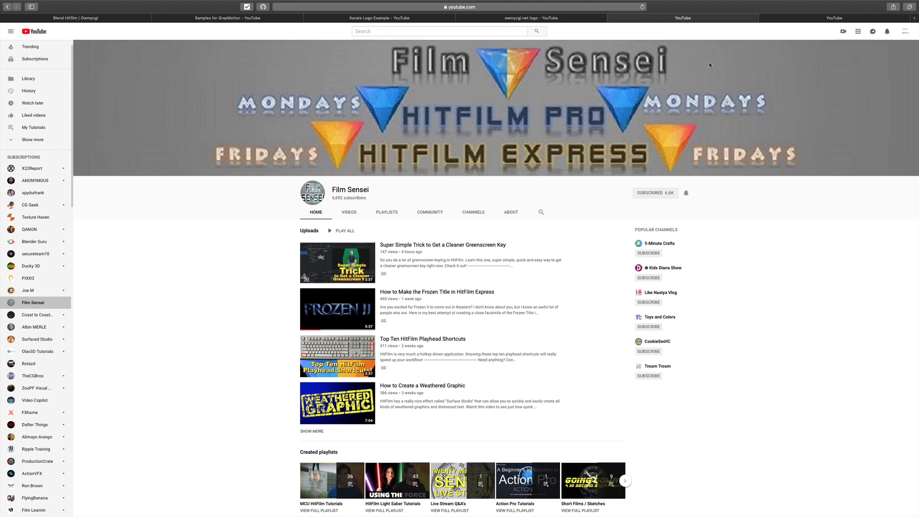
Watch the sample logo videos: owmycgi.net logo, Karate Logo Example, and Samples for GrayMotion.
click(545, 20)
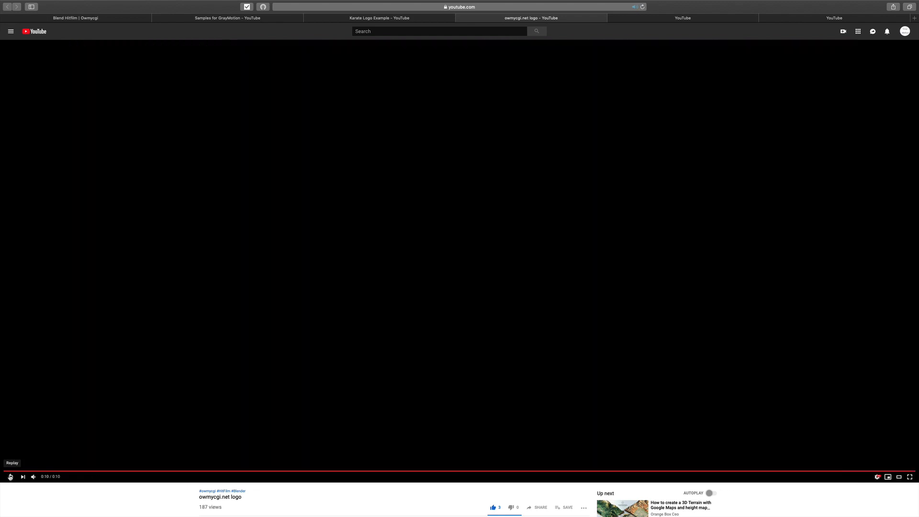
click(396, 20)
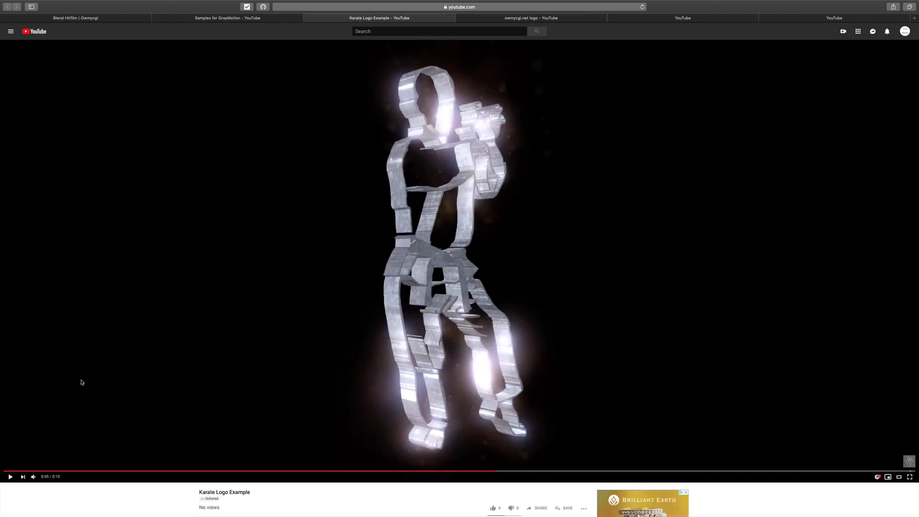
click(11, 477)
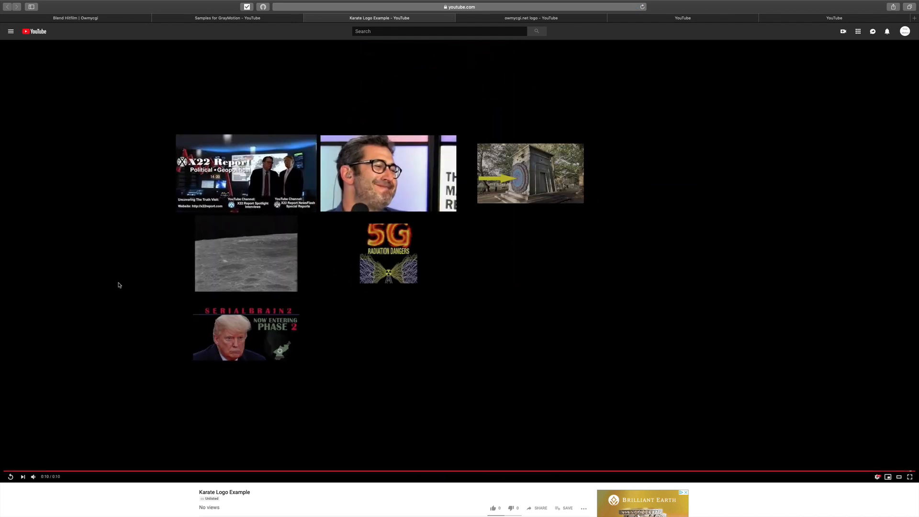
click(10, 478)
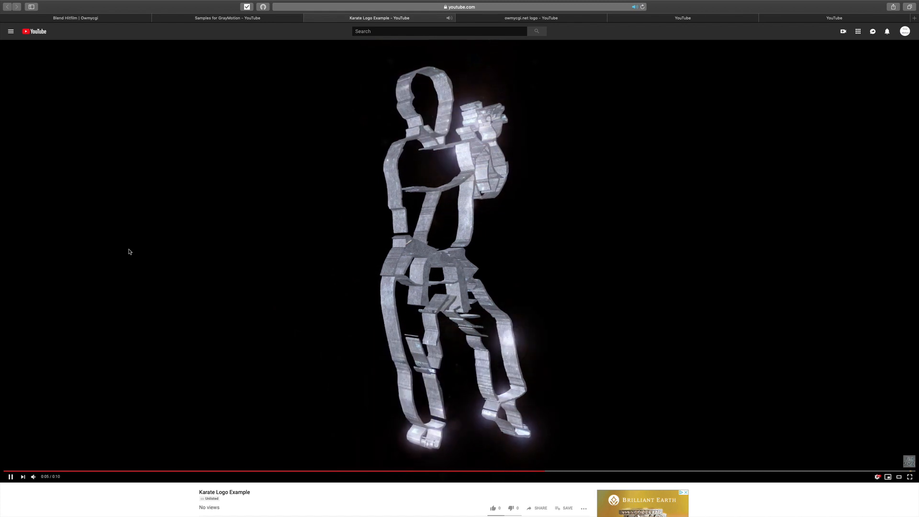
click(220, 19)
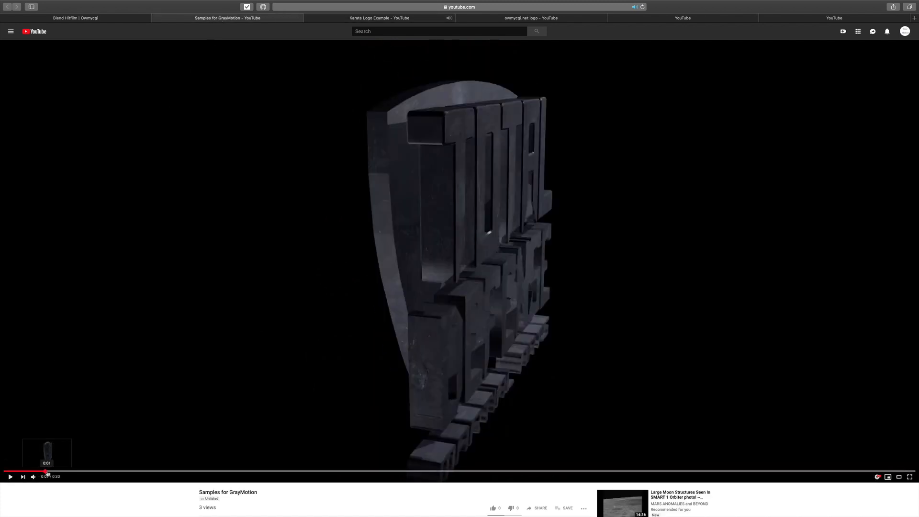
drag(46, 471, 28, 474)
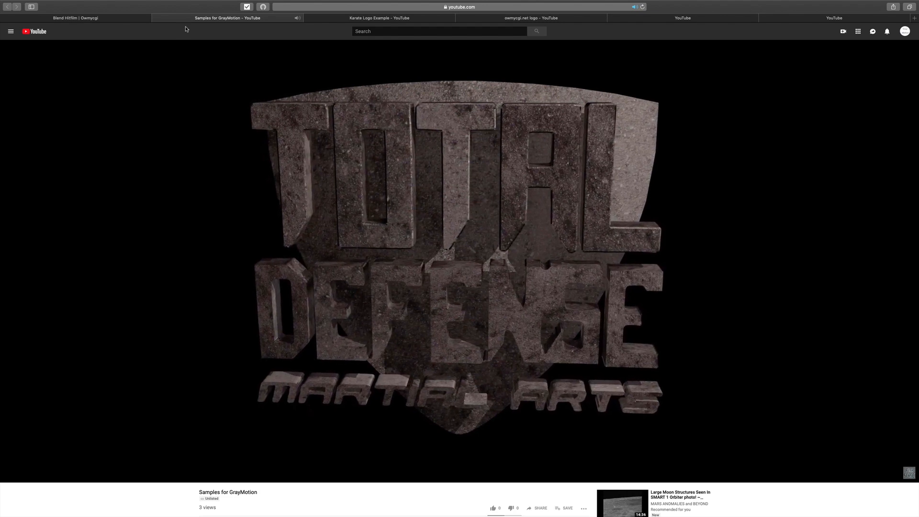
View the Owmycgi page describing Filmer Beta and revisit the two YouTube channel pages.
click(109, 20)
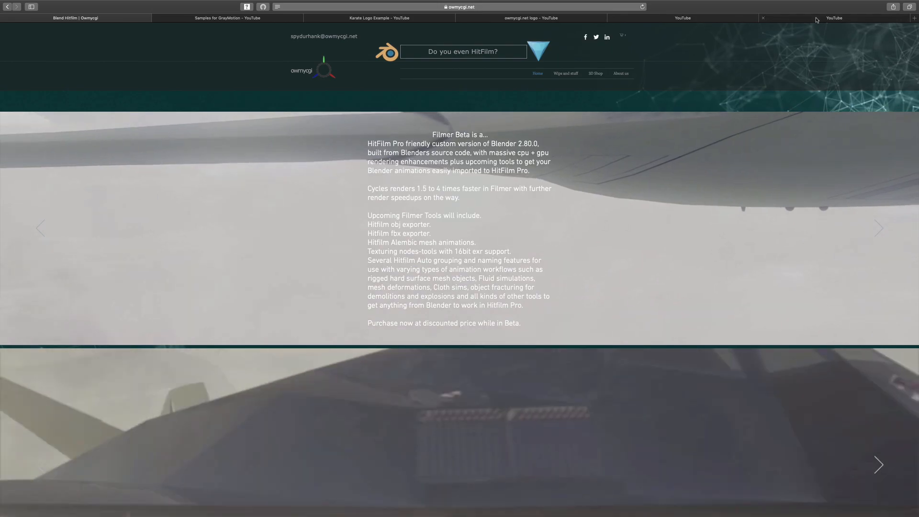
click(785, 19)
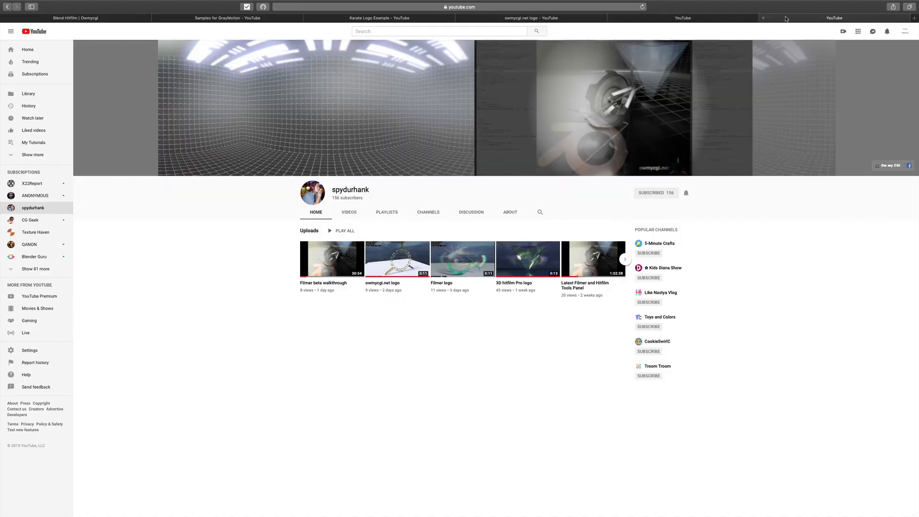
click(675, 19)
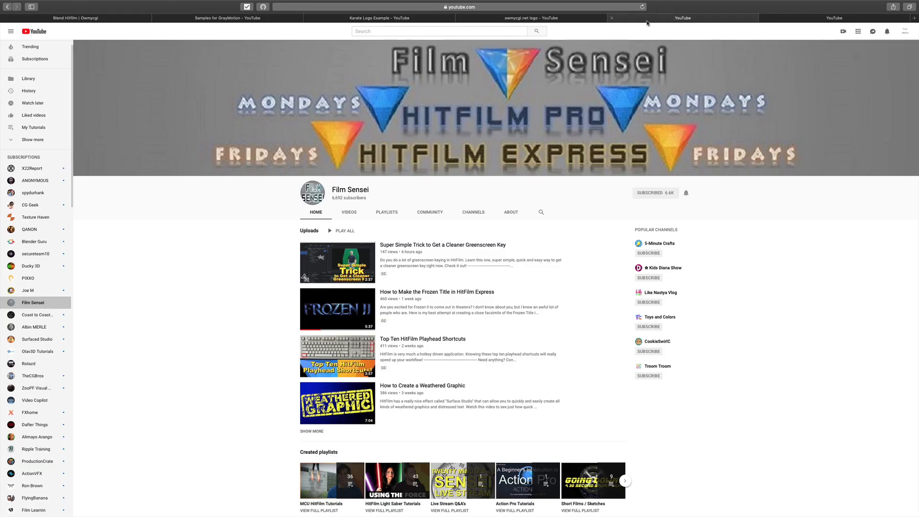
click(554, 20)
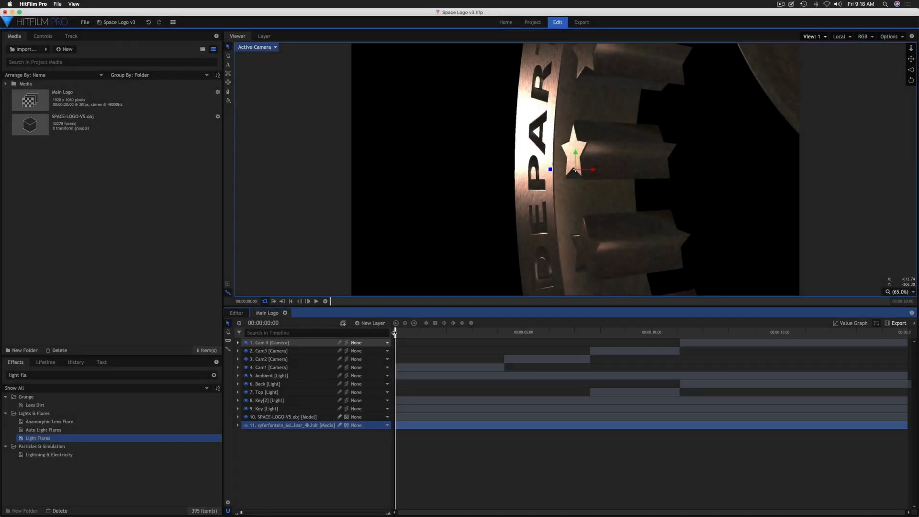
In HitFilm Pro, duplicate the Main Logo composite shot, rename the copy "Flares", and open it in the timeline.
drag(395, 333, 357, 341)
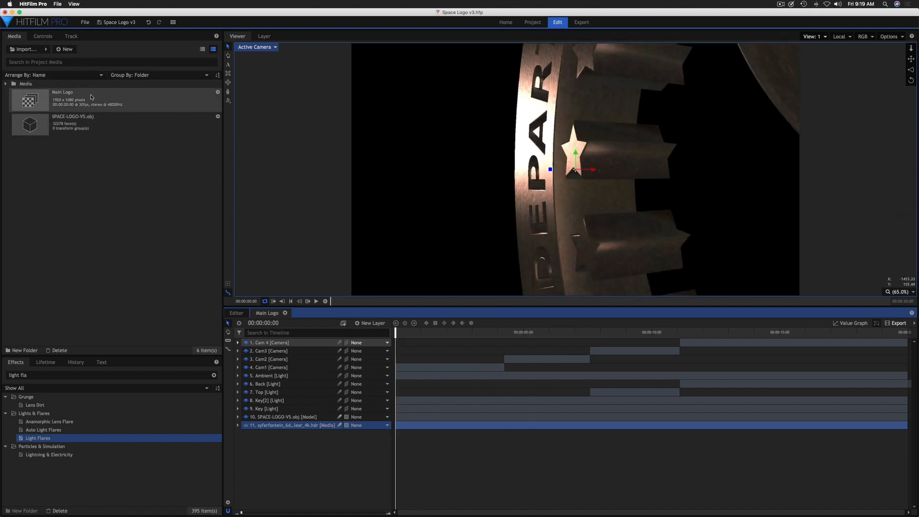
click(111, 101)
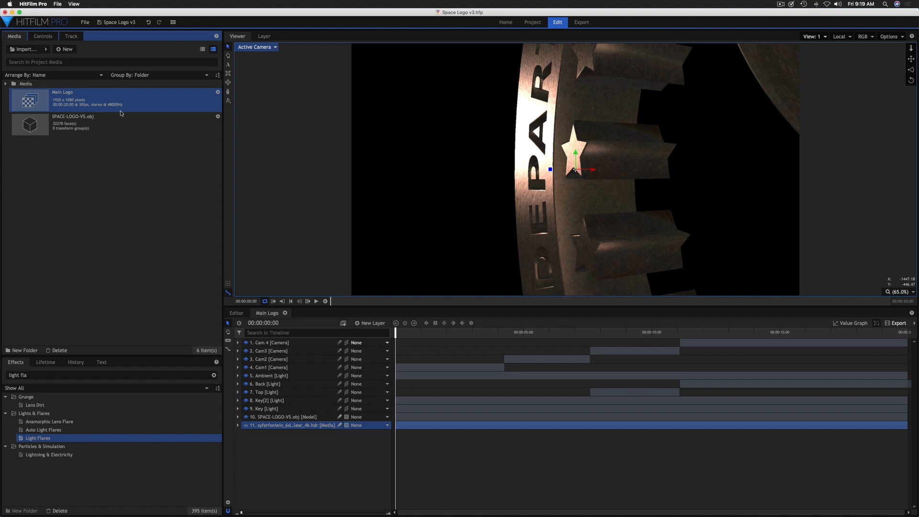
key(super+d)
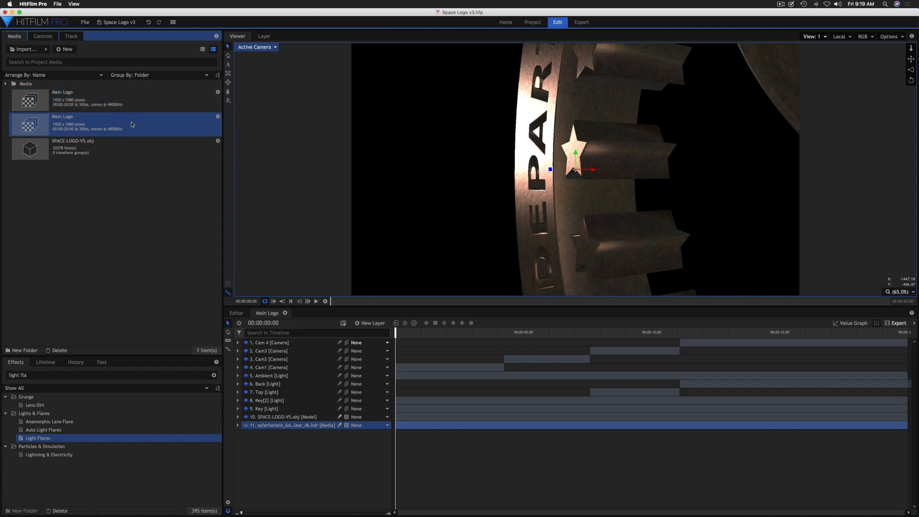
key(Return)
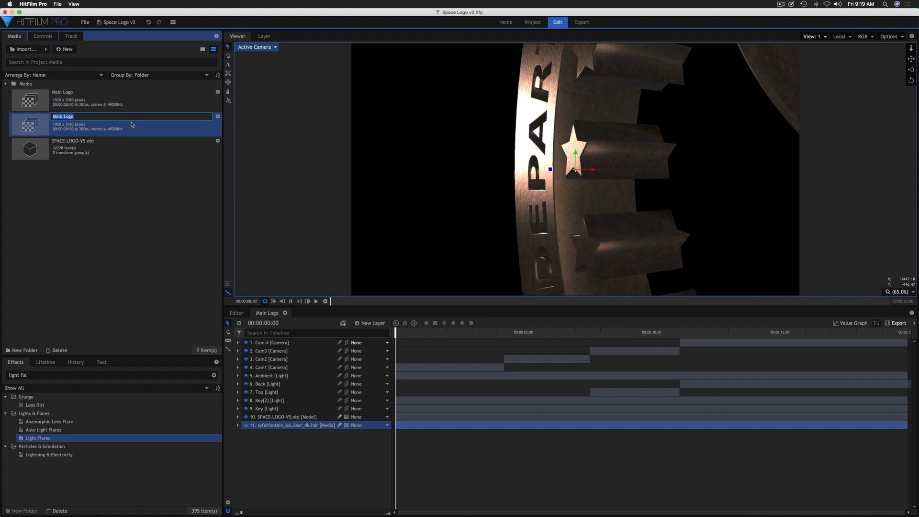
text(Flares)
key(Return)
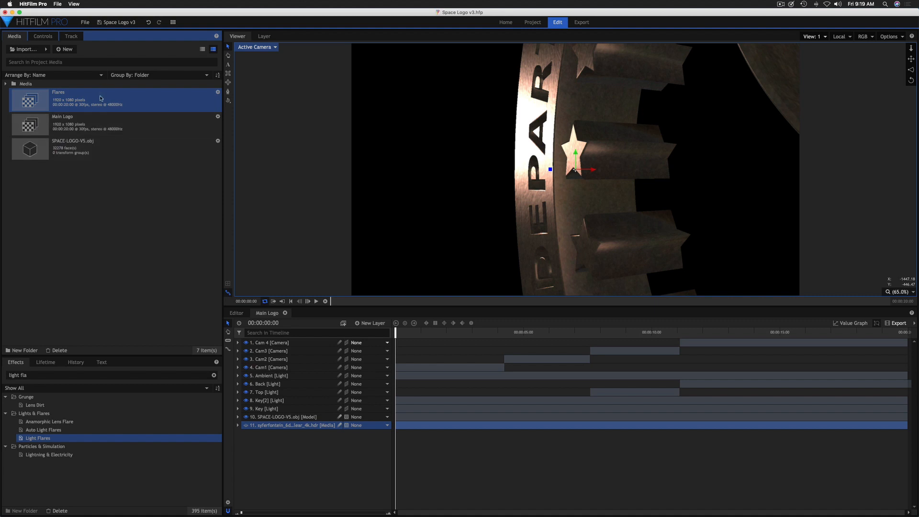
double_click(100, 98)
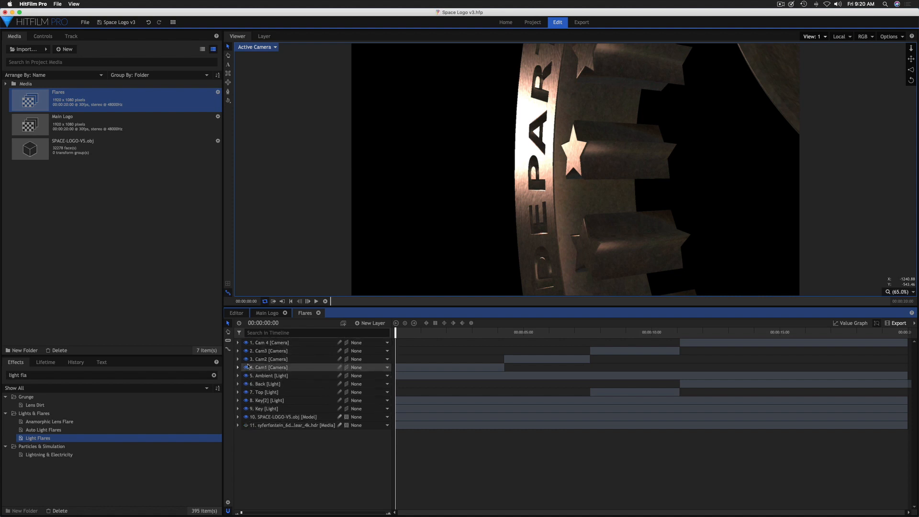
Hide the Cam 4, Cam3, Cam2 and Cam1 layers in the Flares composite and refresh the frame.
click(245, 343)
click(246, 351)
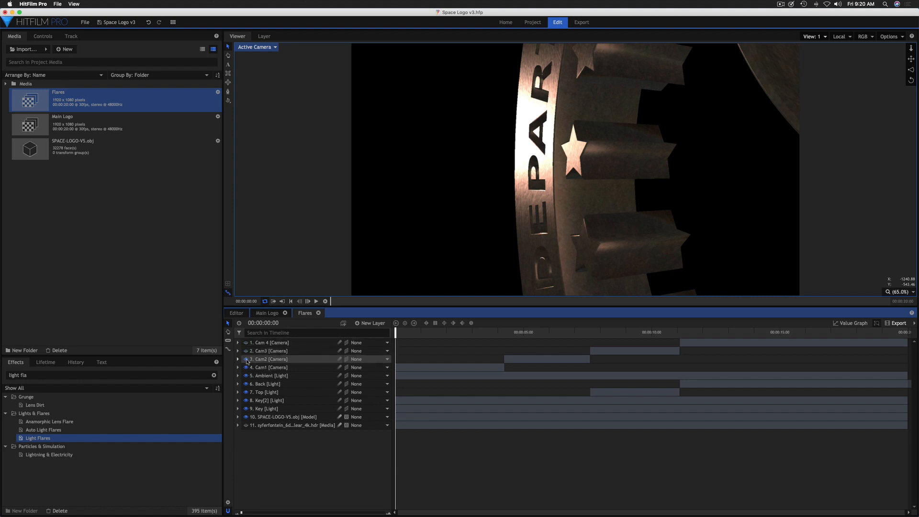
click(246, 359)
click(245, 368)
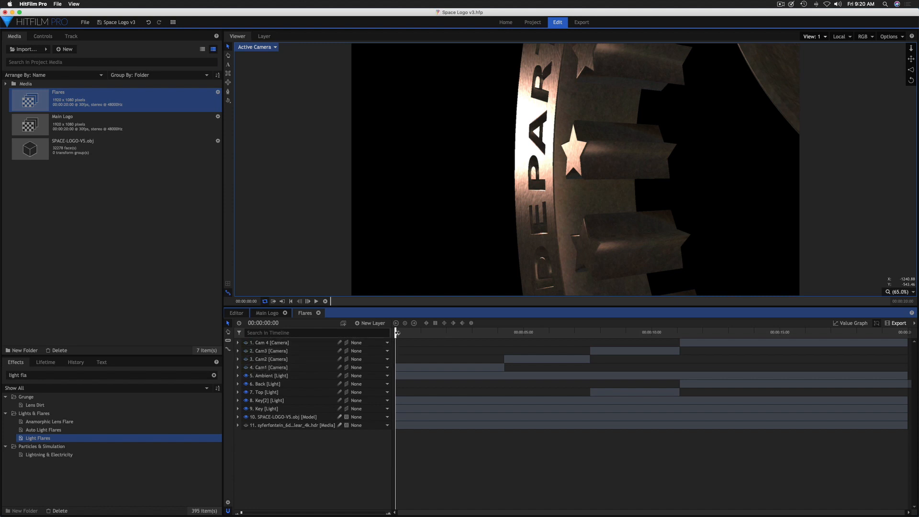
mouse_move(397, 333)
mouse_down()
mouse_move(449, 333)
mouse_move(396, 334)
mouse_up()
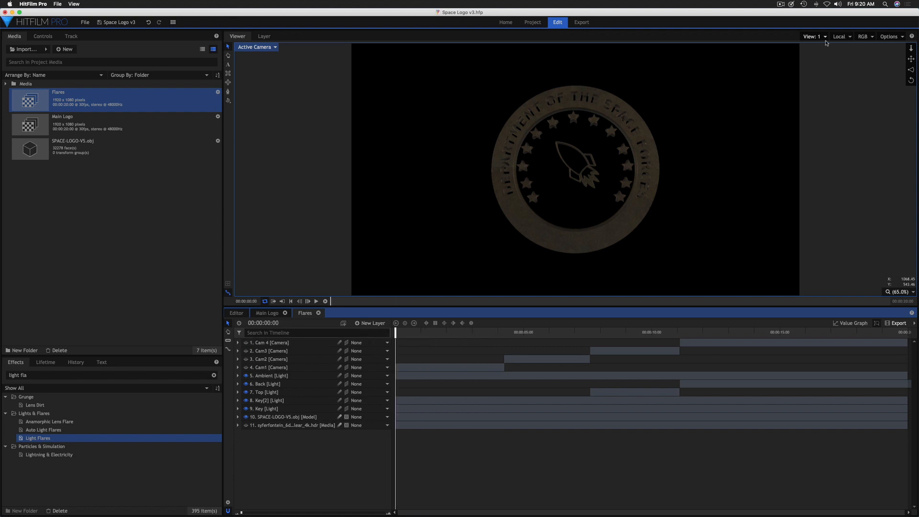
Split the viewer into three views showing Active Camera, Top and Right, and enlarge the viewer area above the timeline.
click(824, 38)
click(823, 61)
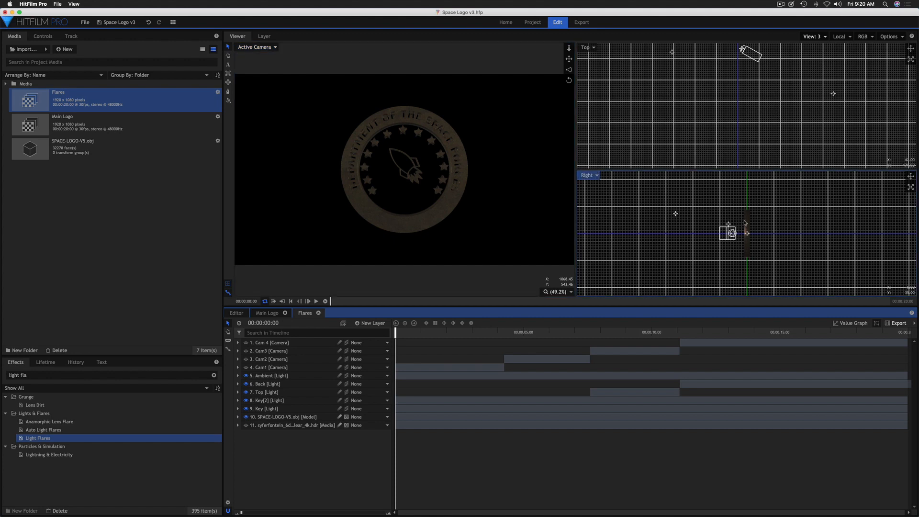
scroll(743, 225, up, 2)
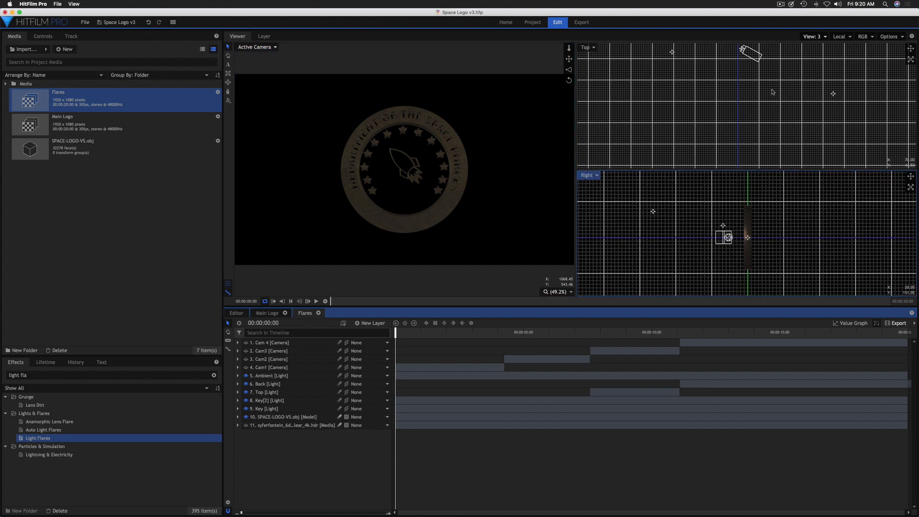
scroll(770, 89, down, 3)
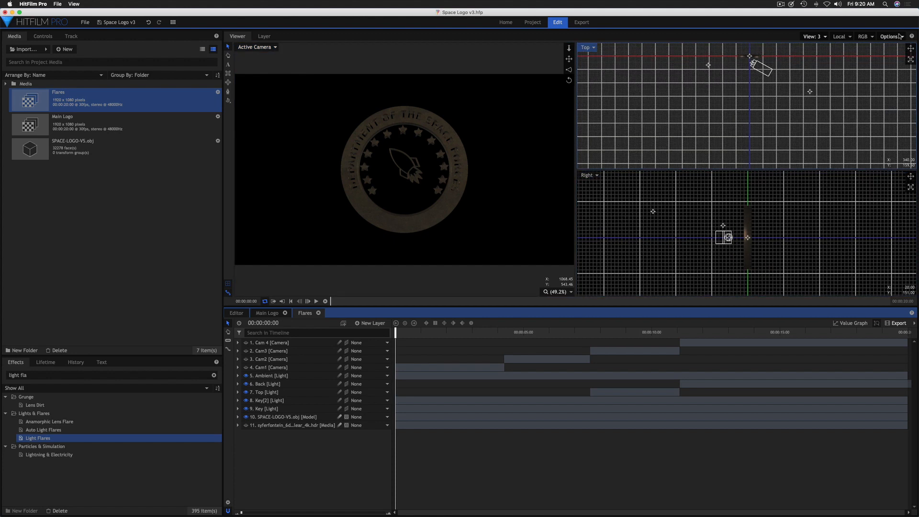
drag(912, 49, 872, 76)
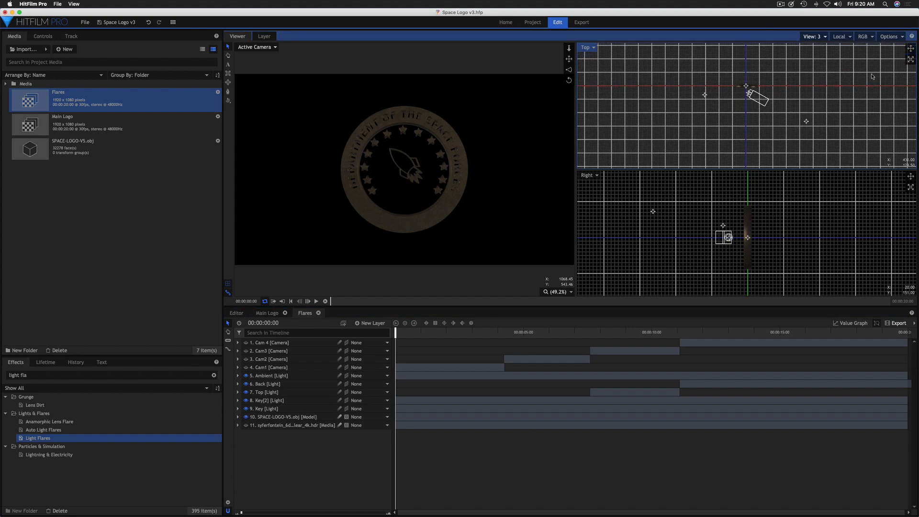
scroll(738, 80, up, 2)
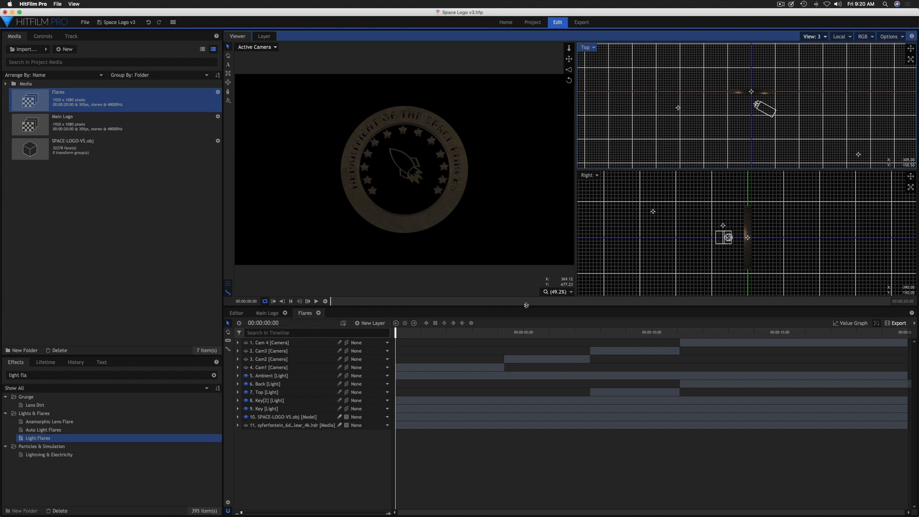
drag(527, 305, 523, 370)
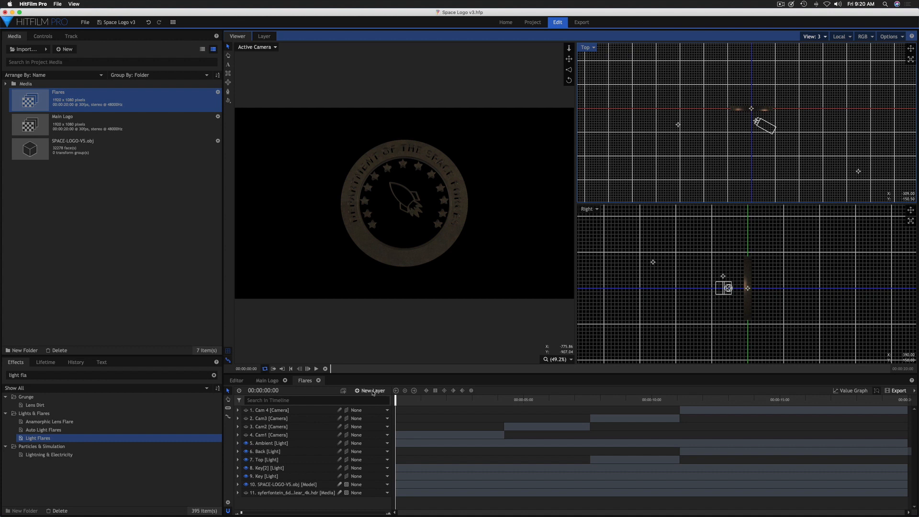
Add a new point layer to the Flares composite and convert it from 2D to 3D Plane.
click(373, 392)
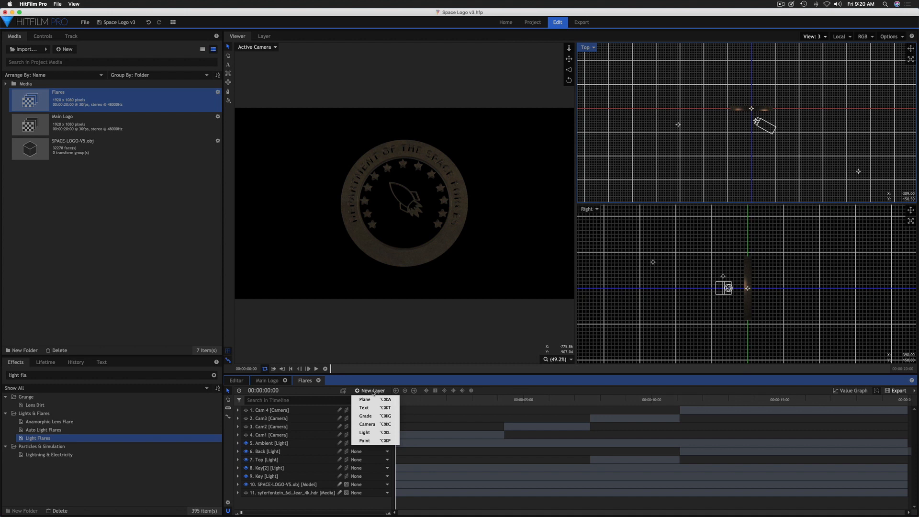
click(376, 441)
click(359, 411)
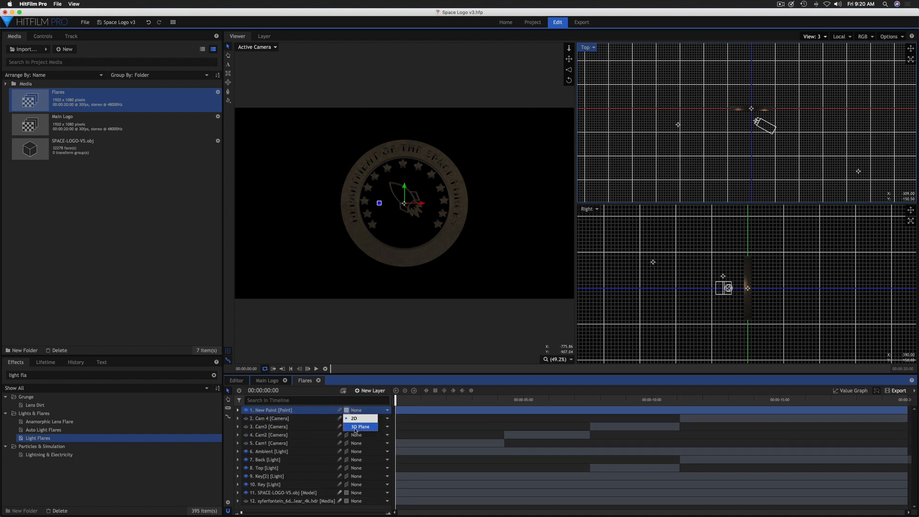
click(355, 427)
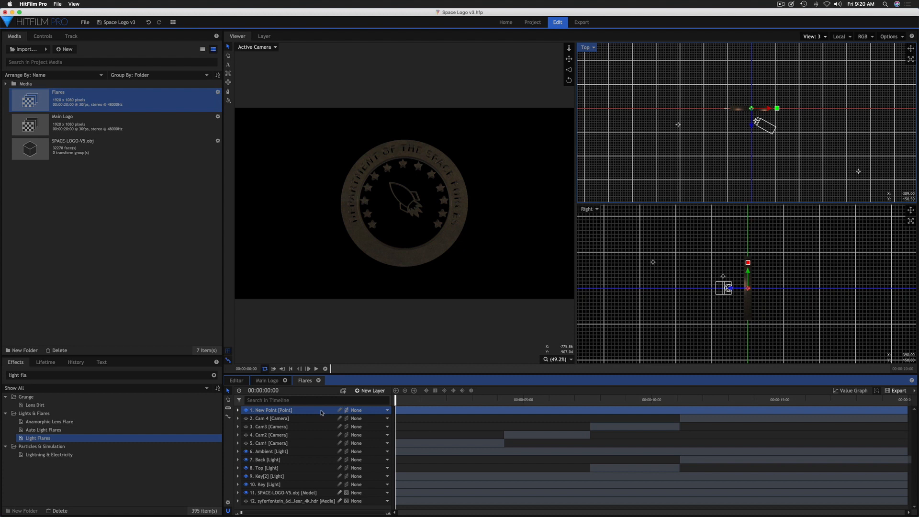
Duplicate the new 3D point layer three times.
key(super+d)
key(super+d)
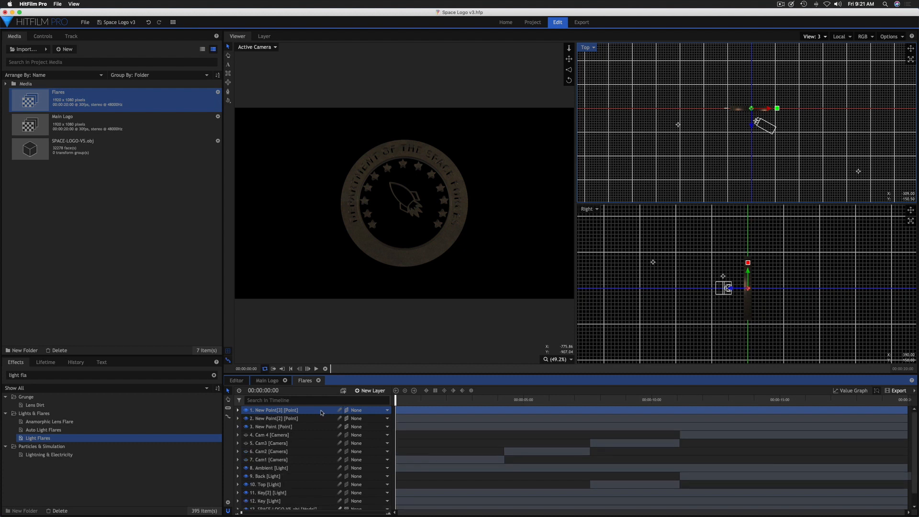
key(super+d)
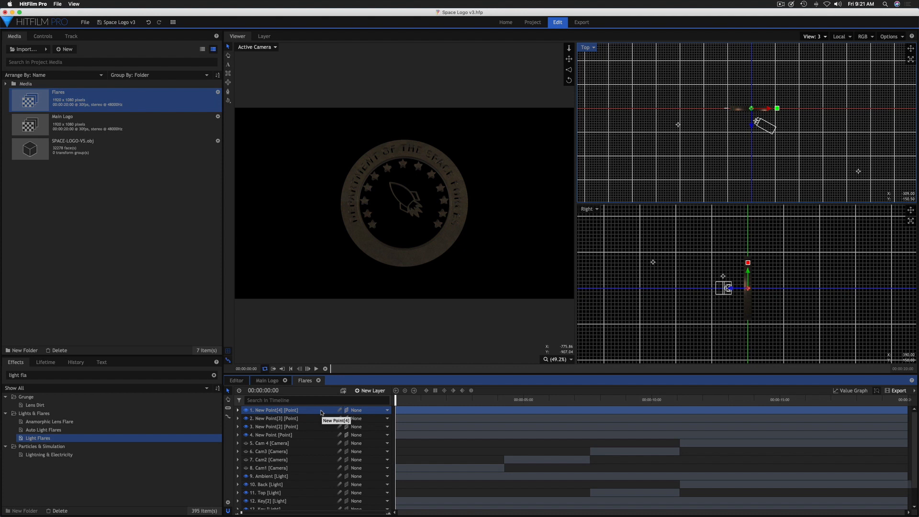
Move the original New Point along X to the logo ring's left side and switch the main view from Active Camera to Front.
click(309, 435)
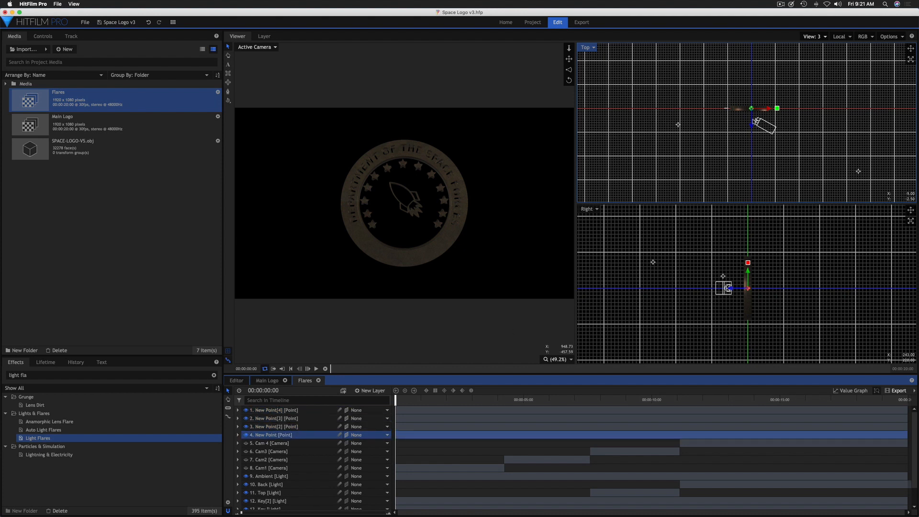
drag(767, 108, 732, 108)
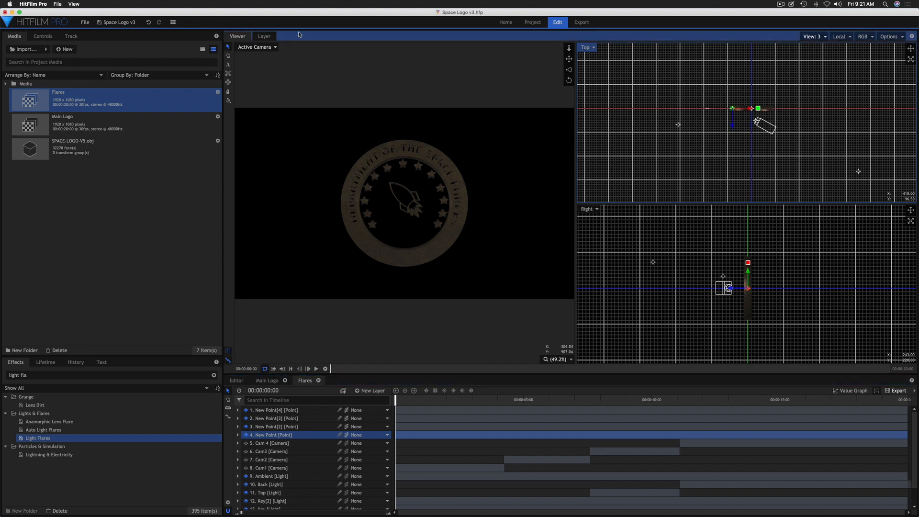
click(276, 47)
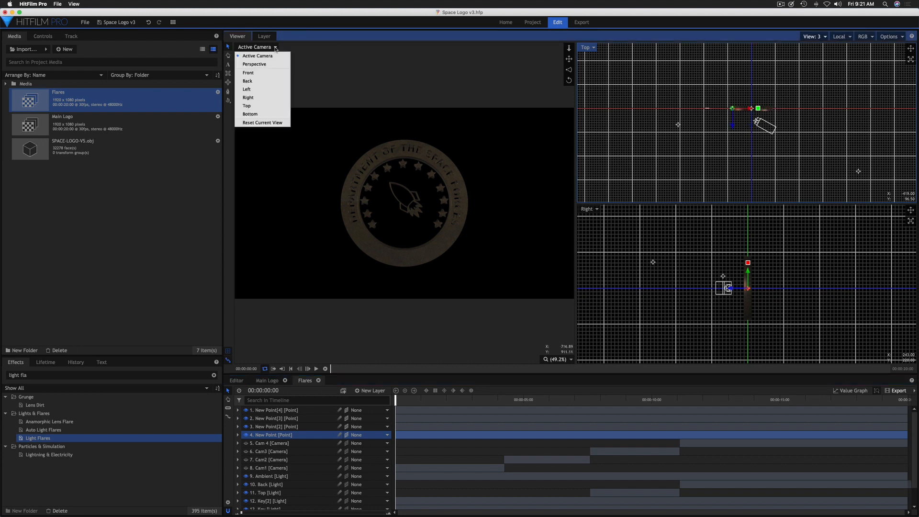
click(264, 73)
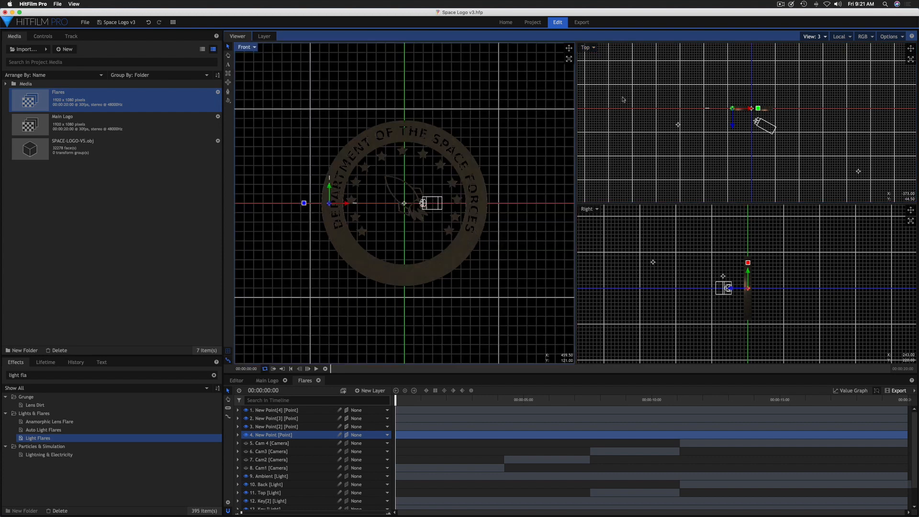
Bring New Point forward to the logo's front face, raise it slightly, and place it on the ring's outer left edge.
scroll(747, 101, up, 3)
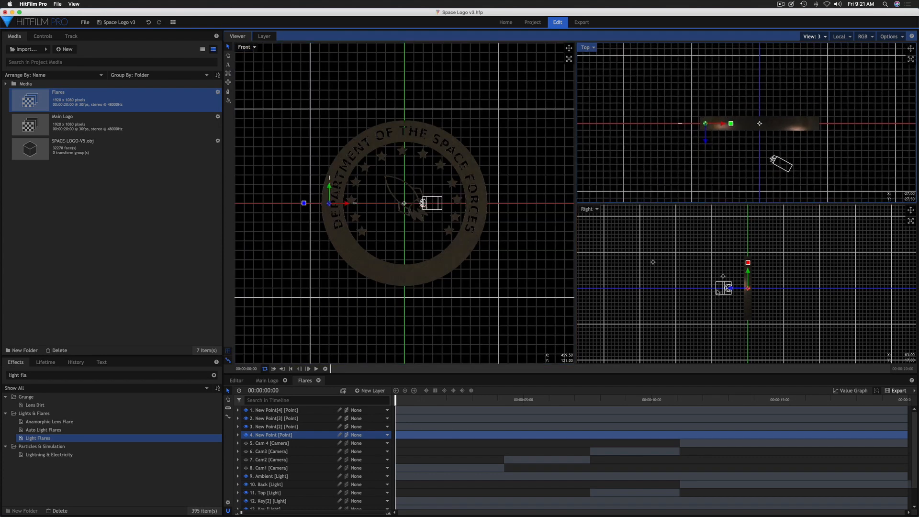
scroll(718, 292, up, 1)
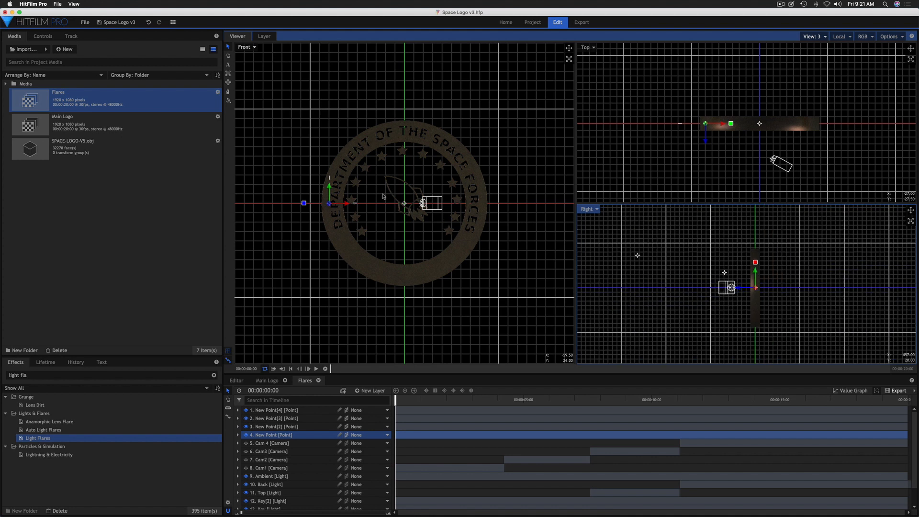
scroll(383, 196, up, 3)
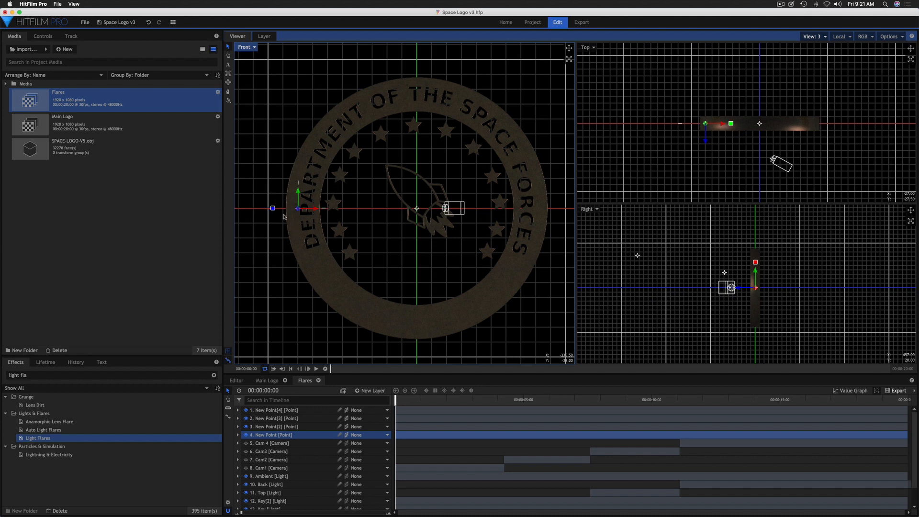
drag(706, 142, 706, 147)
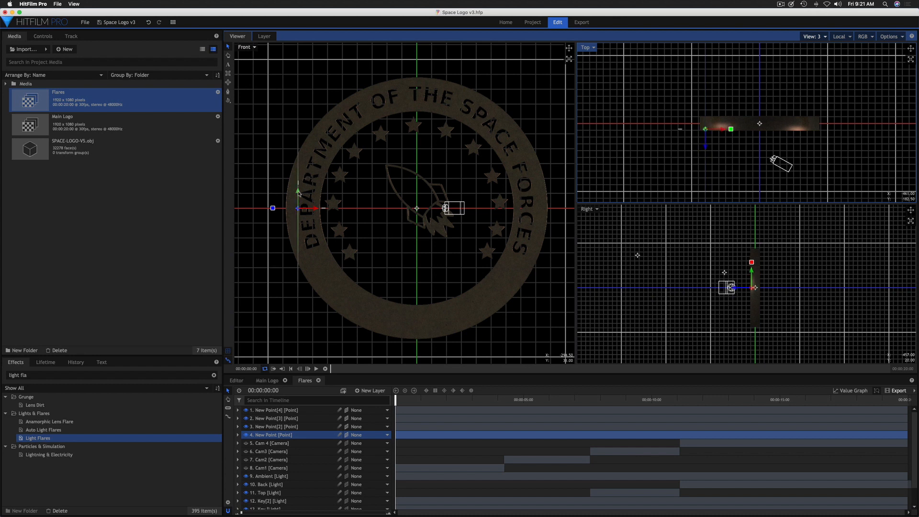
mouse_move(299, 195)
mouse_down()
mouse_move(303, 176)
mouse_move(305, 192)
mouse_up()
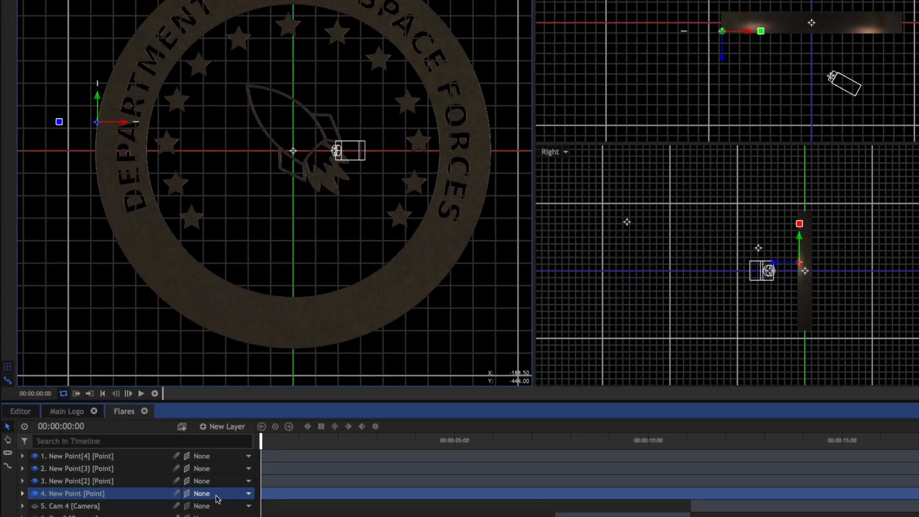
Parent the New Point layer to SPACE-LOGO-V5.obj and scrub the timeline to check its motion.
click(217, 498)
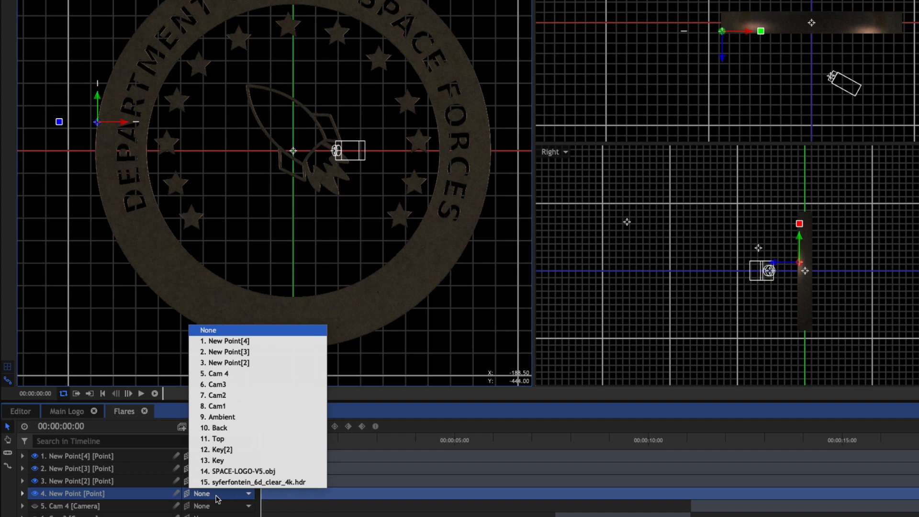
click(249, 471)
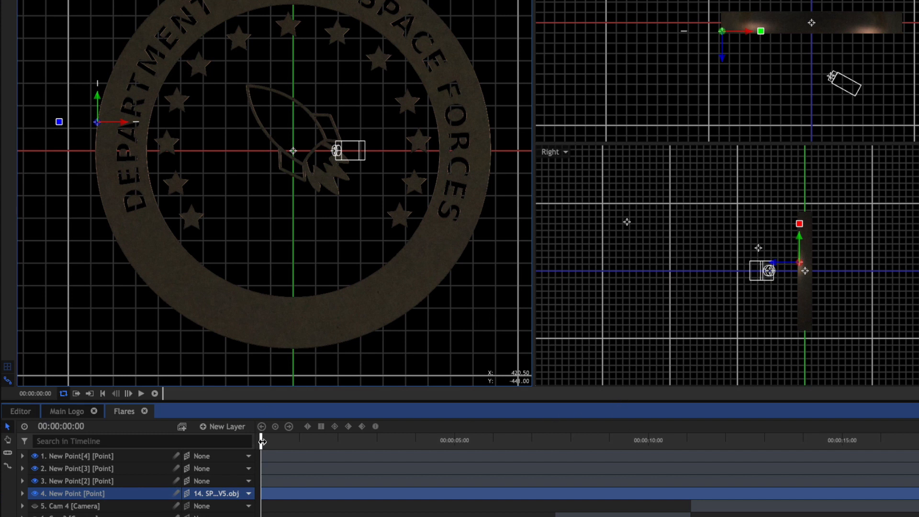
drag(262, 442, 217, 433)
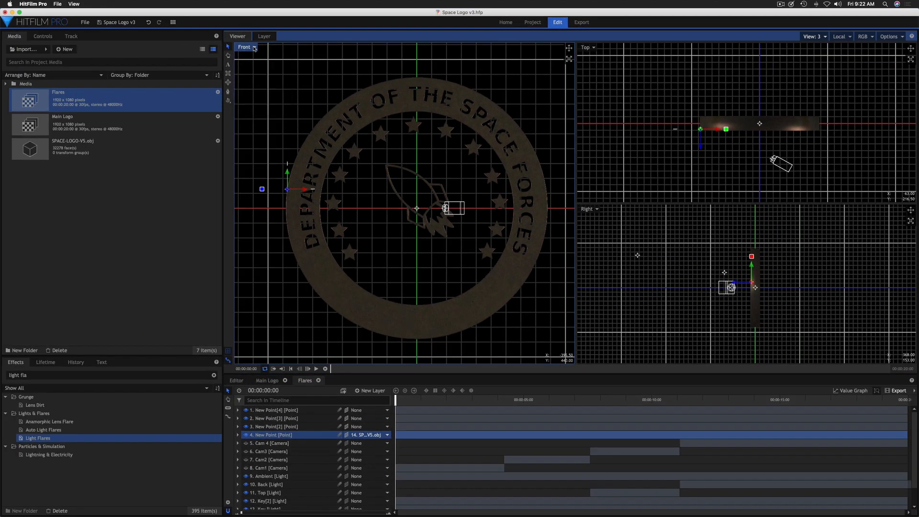
Return the main view to Active Camera and make the Cam1 layer visible again.
click(246, 47)
click(259, 56)
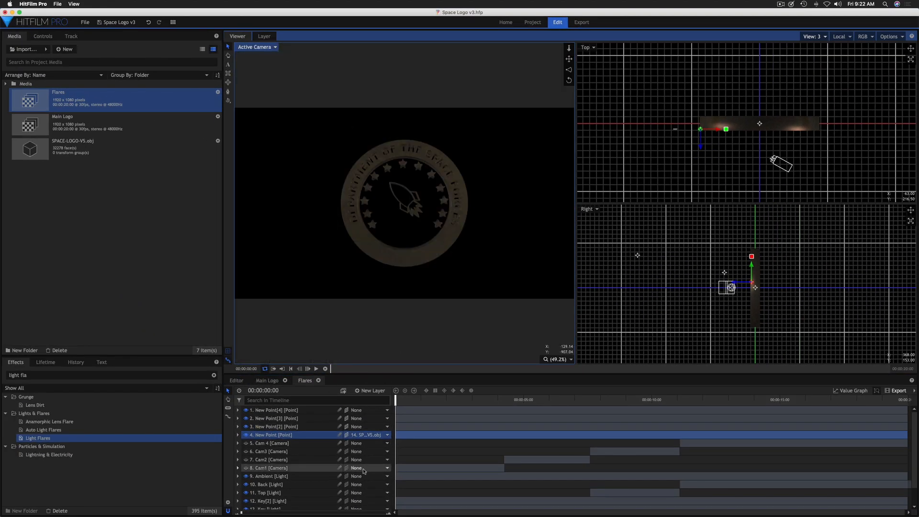
scroll(294, 471, down, 2)
click(247, 455)
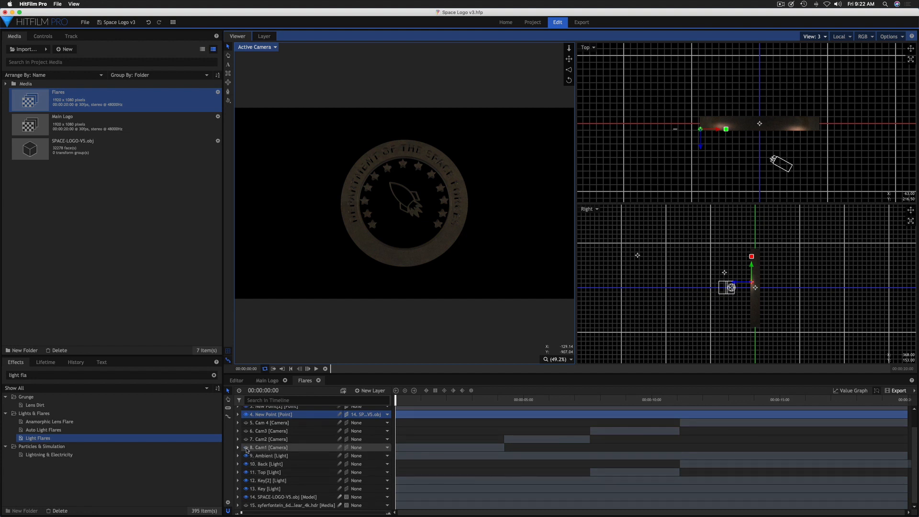
scroll(302, 408, up, 2)
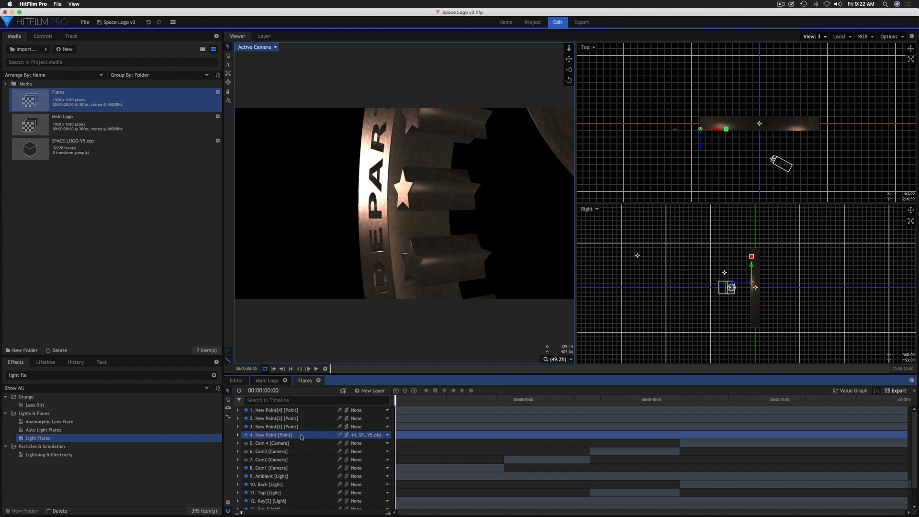
Switch the viewer to a single view and shift New Point onto the ring's outer edge beside the letters PAR.
click(826, 37)
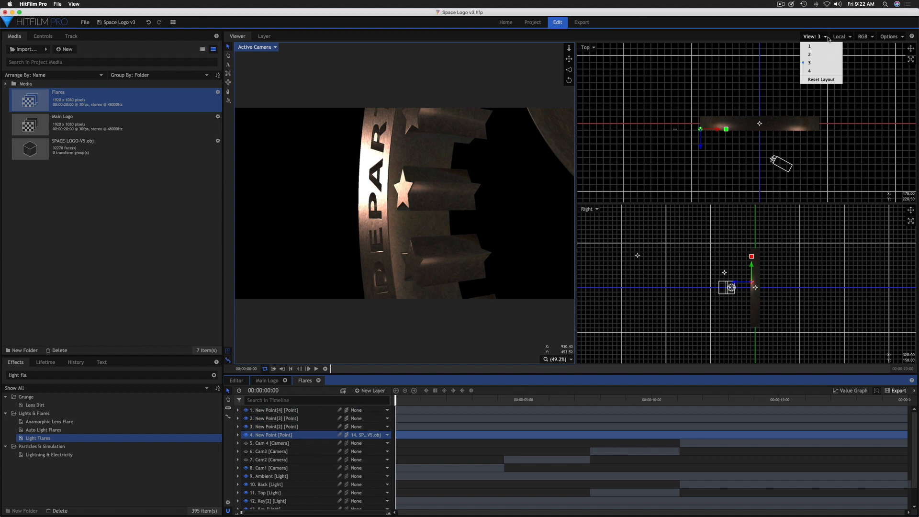
click(808, 47)
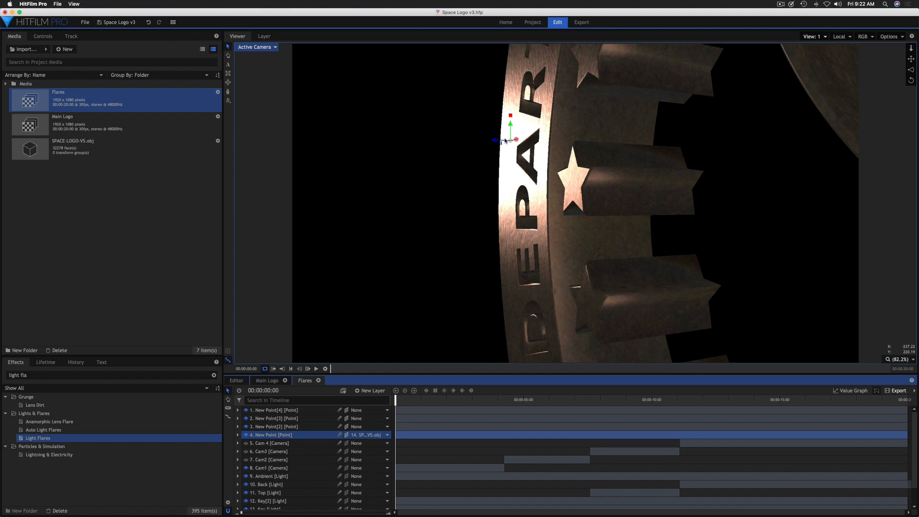
click(507, 141)
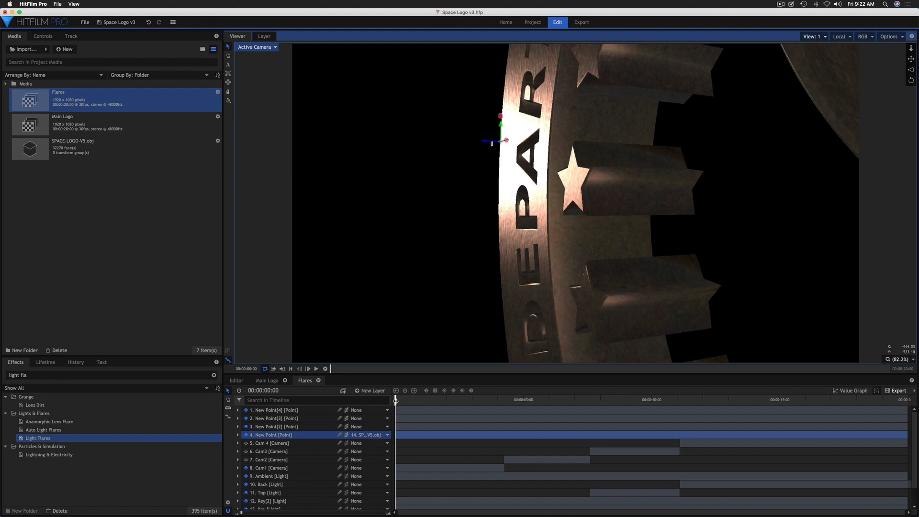
Scrub from the start to 00:00:03:15 and back to check how New Point tracks the ring's edge.
click(400, 401)
drag(399, 401, 485, 409)
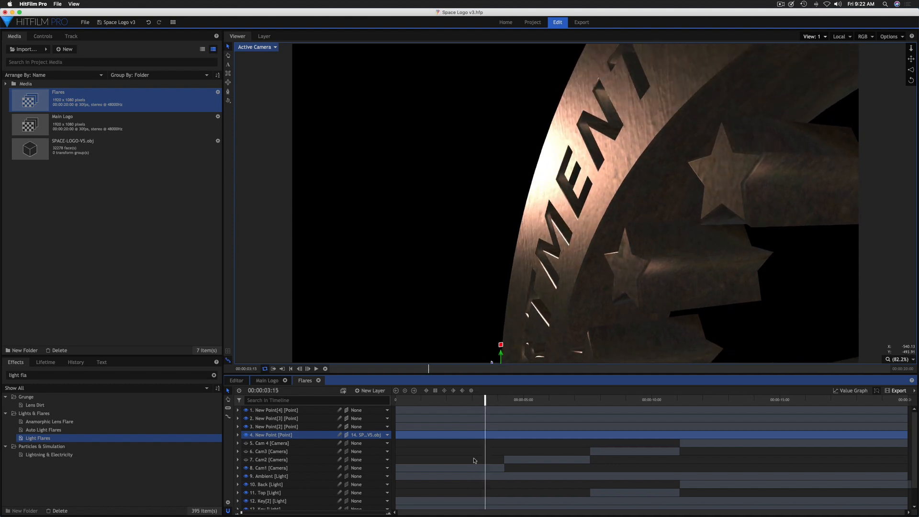
drag(485, 401, 389, 413)
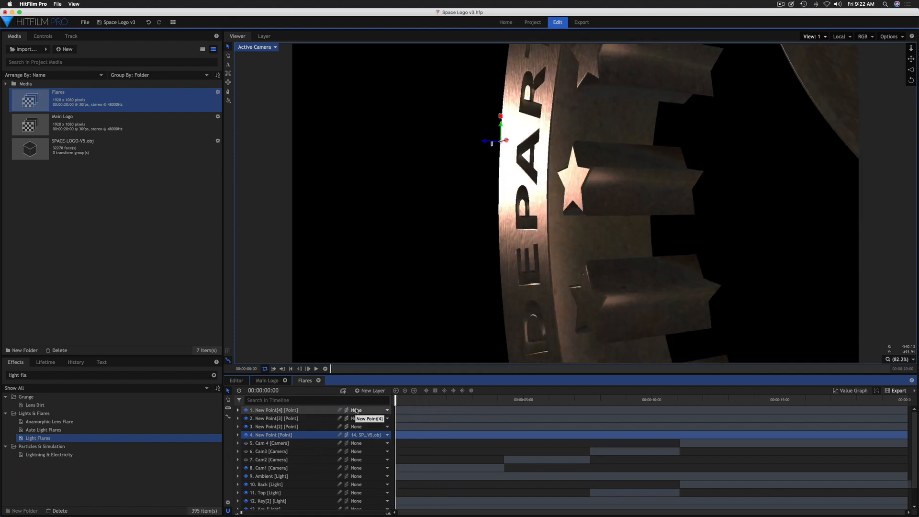
Add a new grade layer to the Flares composite and apply the Light Flares effect to it.
click(376, 390)
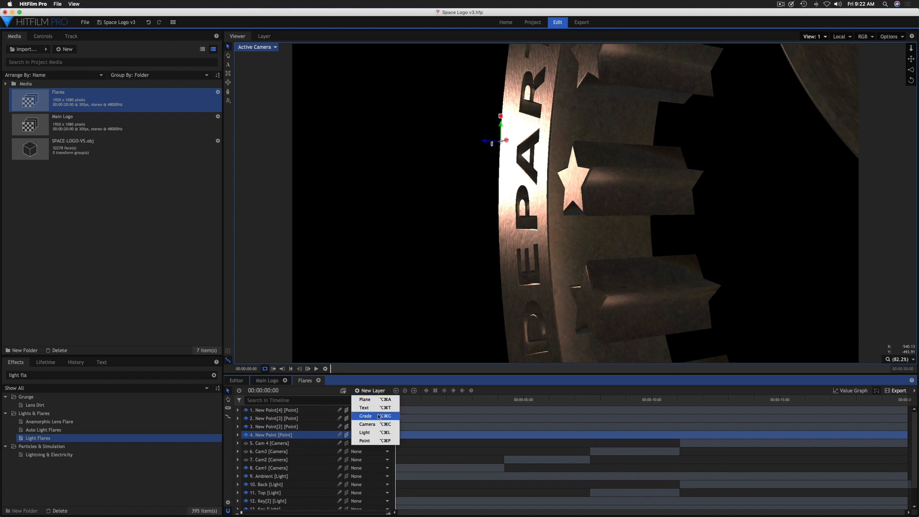
click(379, 416)
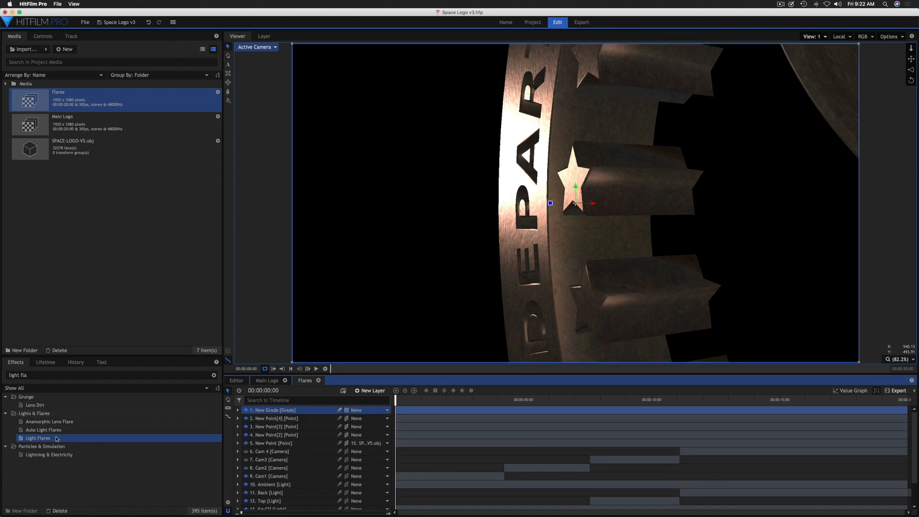
drag(56, 437, 98, 437)
drag(297, 413, 297, 413)
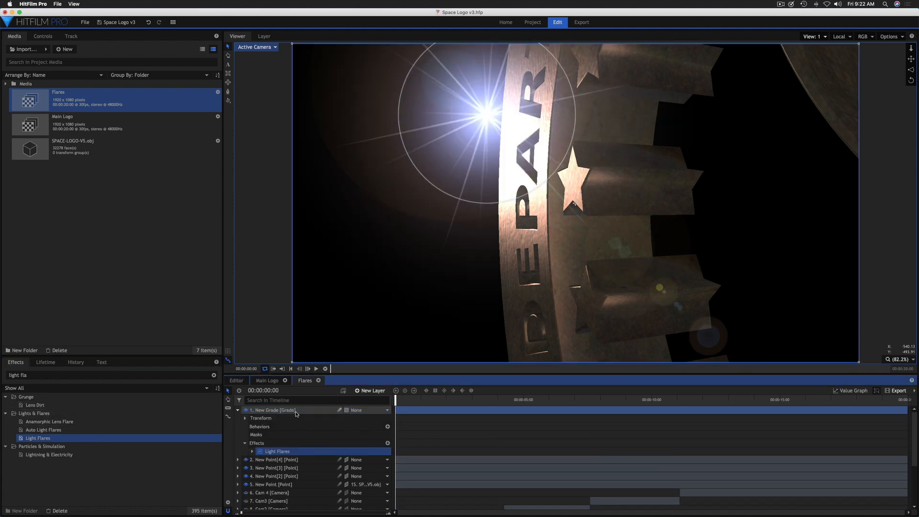
Set the Light Flares effect's Flare Type to Golden artifacts.
click(42, 37)
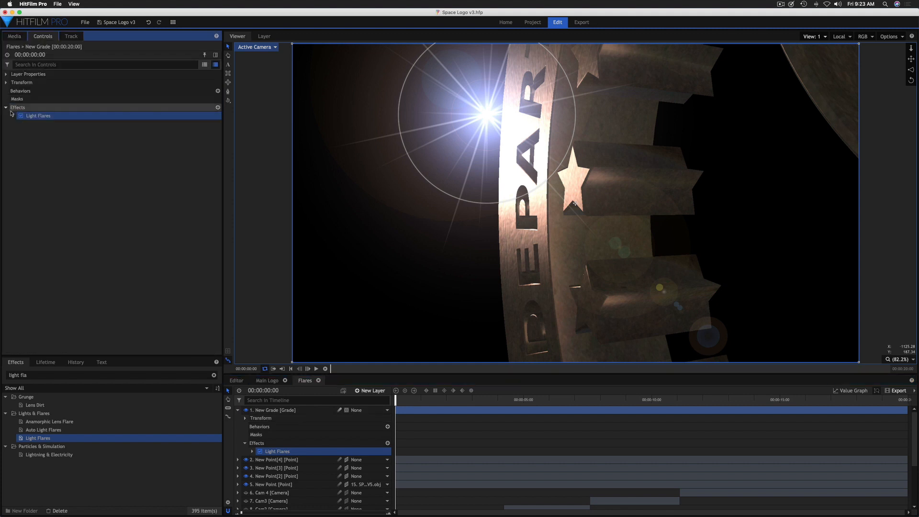
click(12, 116)
click(136, 125)
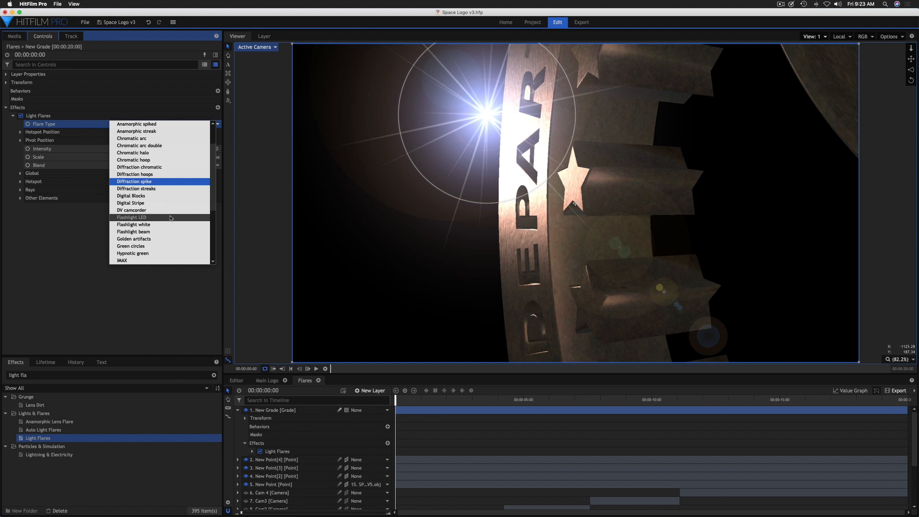
click(158, 239)
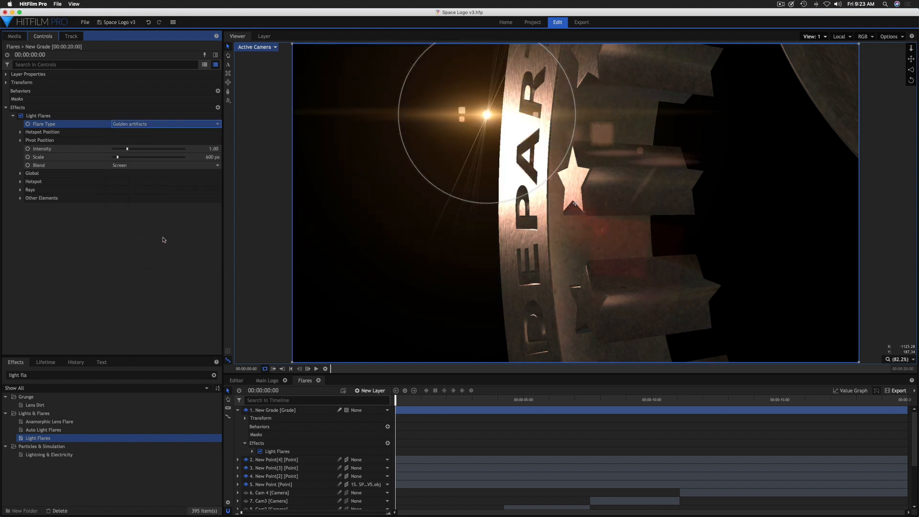
Attach the flare's Hotspot Position to the New Point layer, set its Center to 0.0, 0.0, and scrub to check the motion.
click(20, 132)
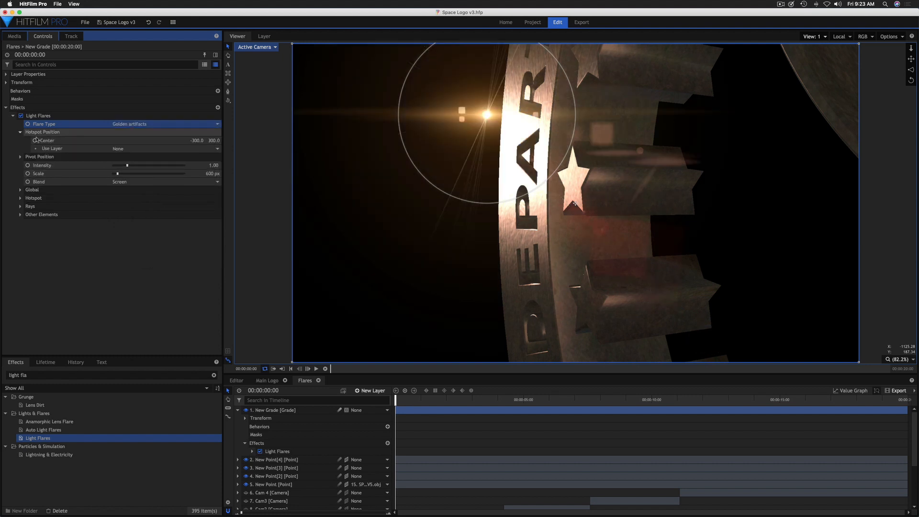
click(144, 148)
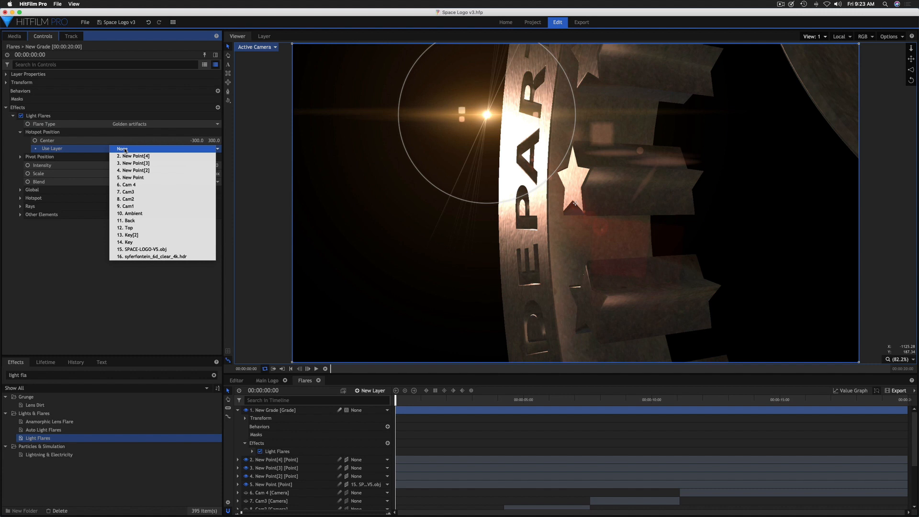
click(150, 177)
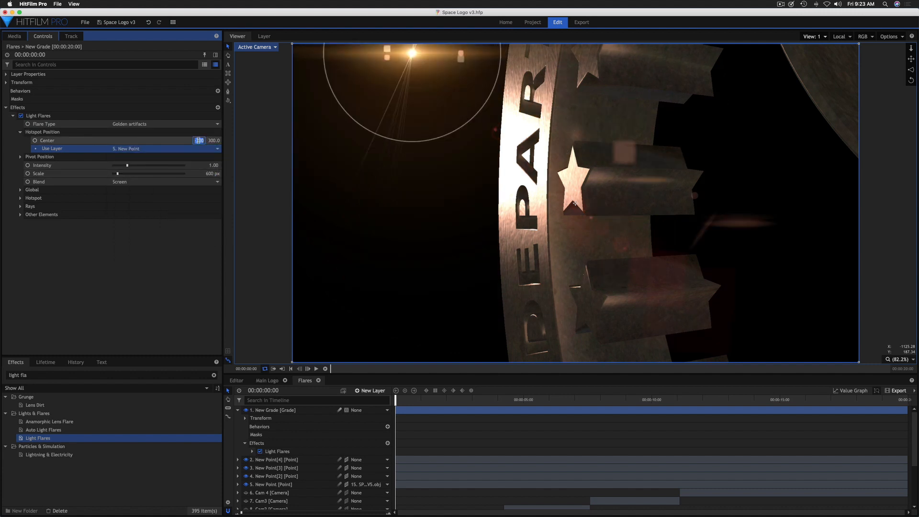
text(0)
key(Return)
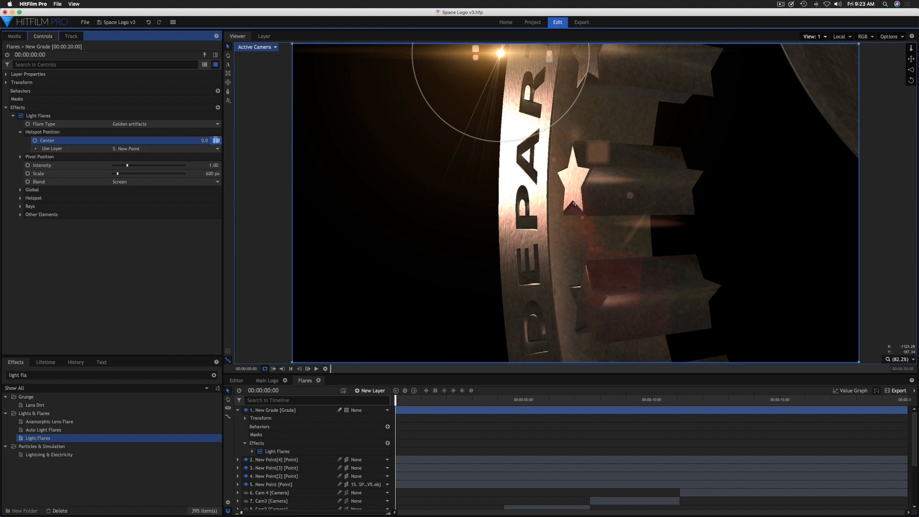
text(0)
key(Return)
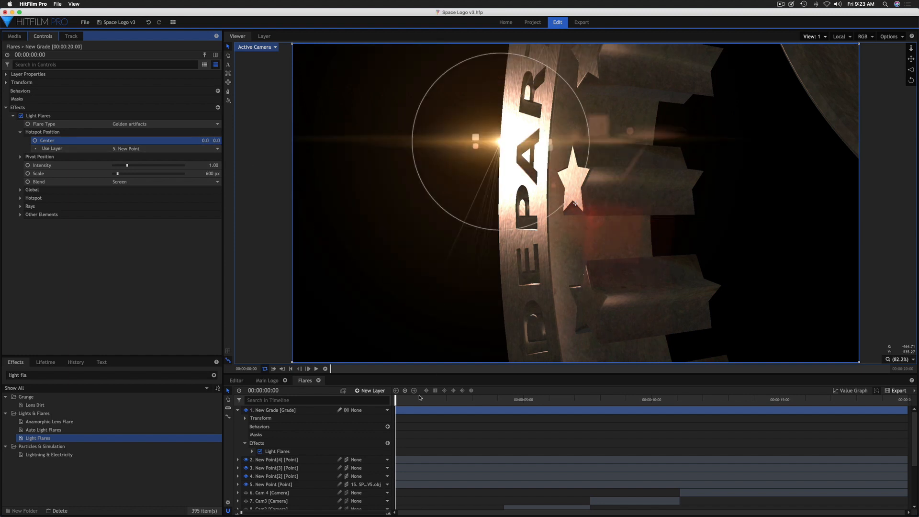
mouse_move(395, 399)
mouse_down()
mouse_move(475, 407)
mouse_move(387, 410)
mouse_up()
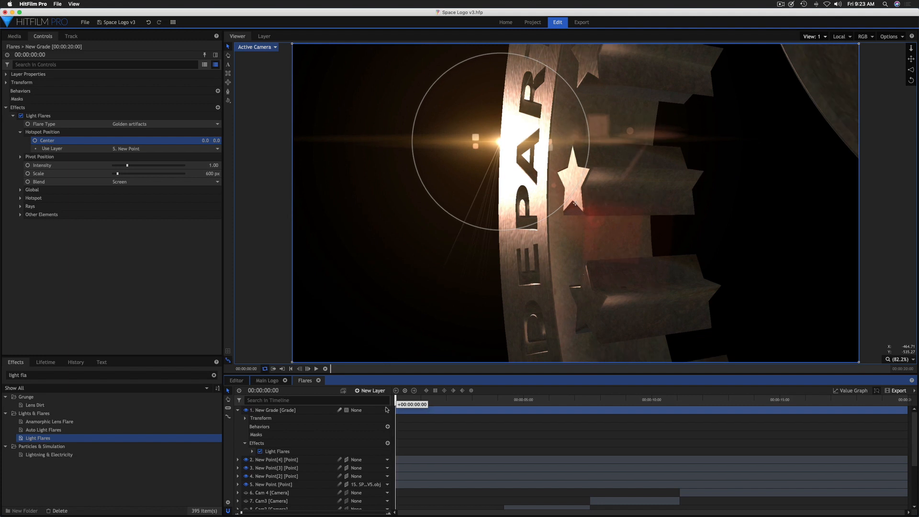
Enable keyframing on the New Point layer's Position at 00:00:00:00.
click(238, 411)
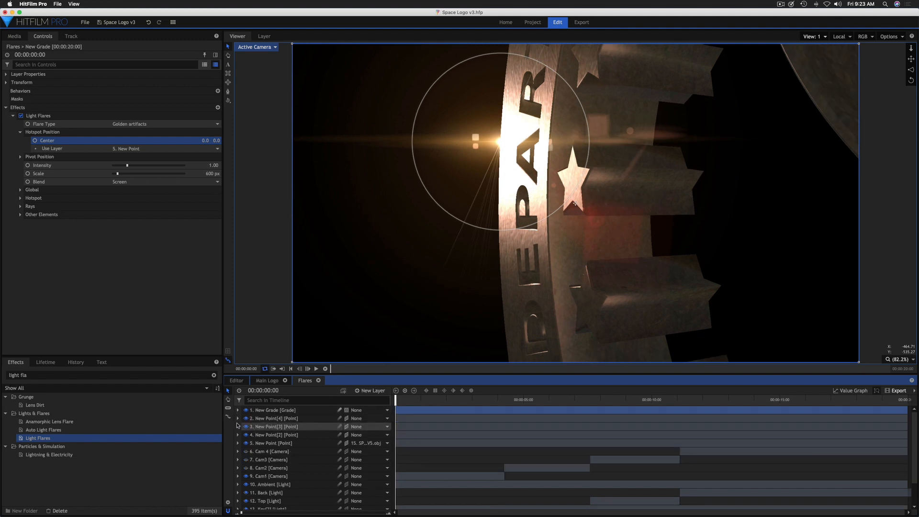
click(238, 443)
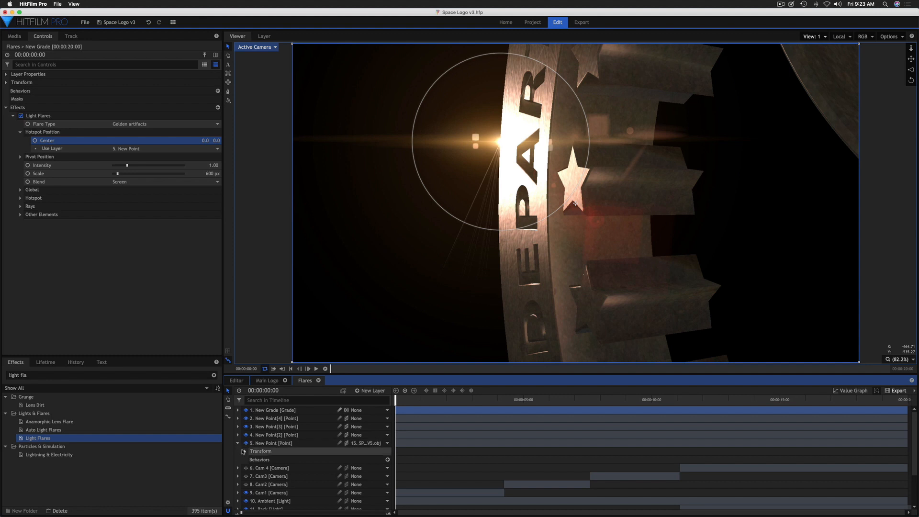
click(244, 451)
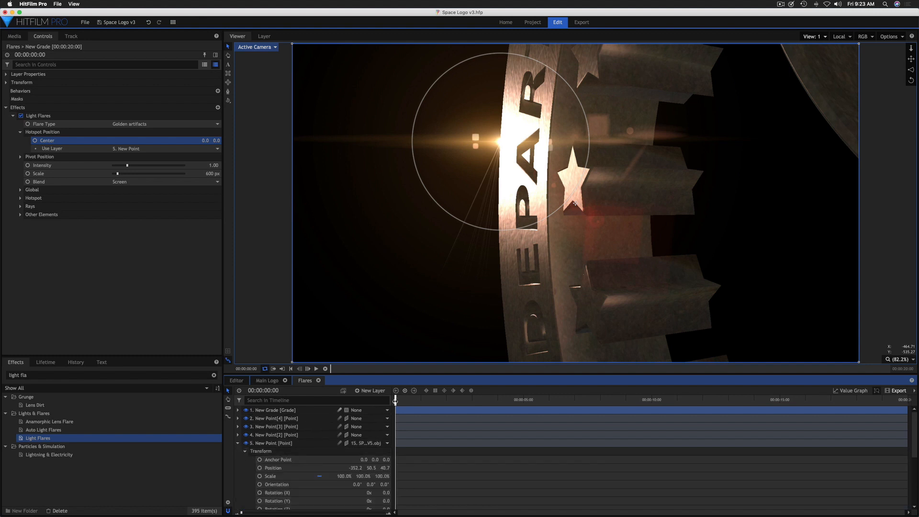
click(260, 469)
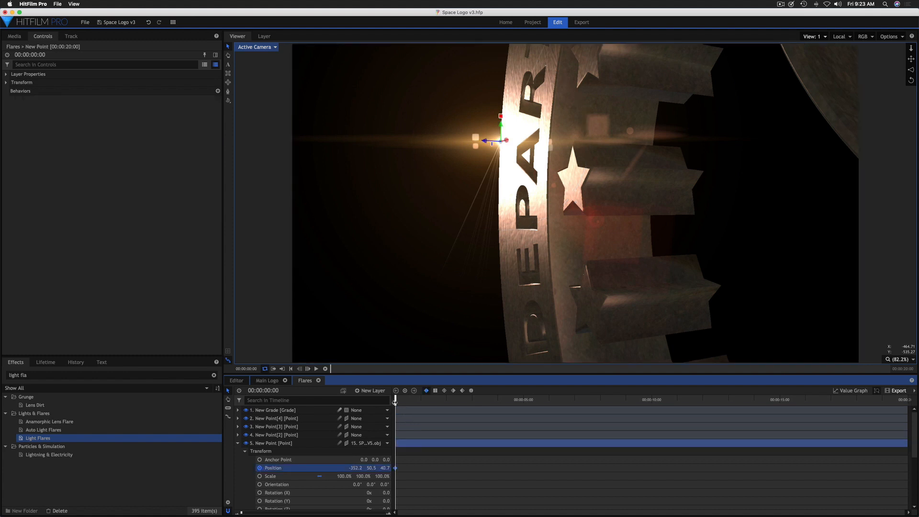
Move the playhead to 00:00:04:05, the last frame of the Cam1 shot.
drag(394, 402, 434, 407)
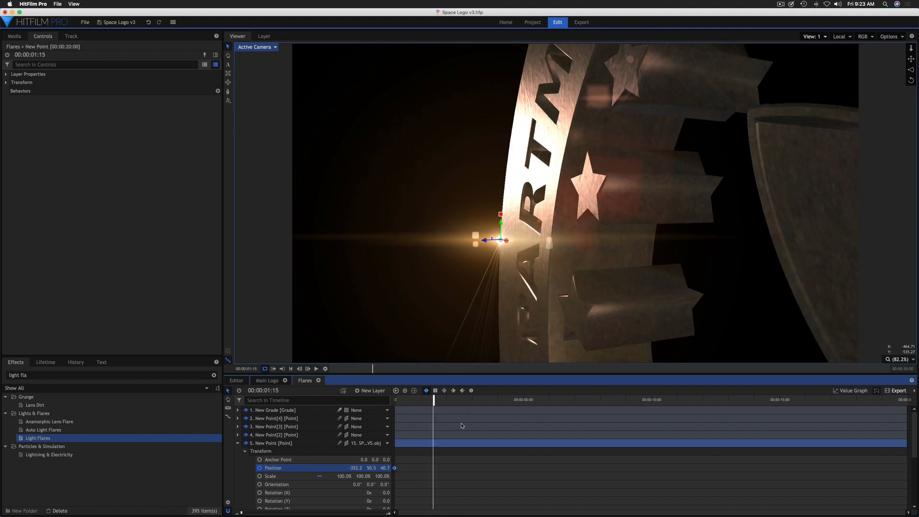
click(237, 443)
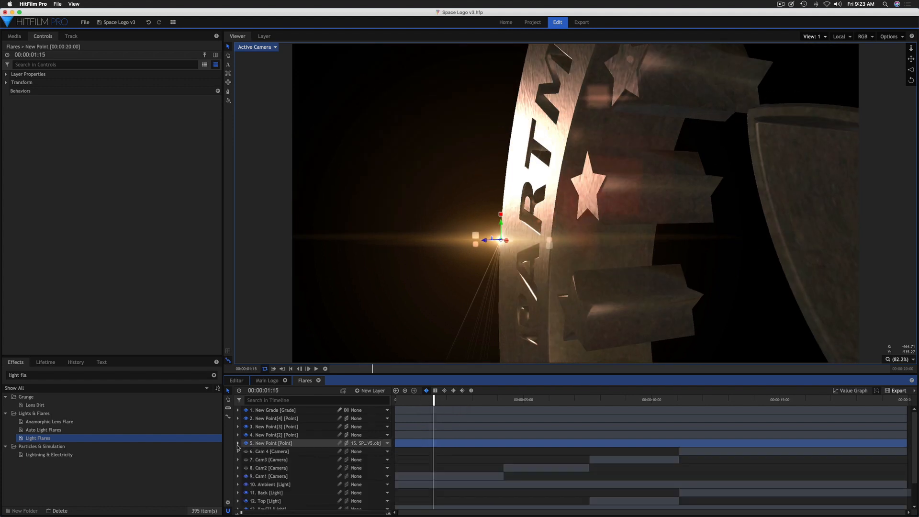
drag(433, 401, 503, 407)
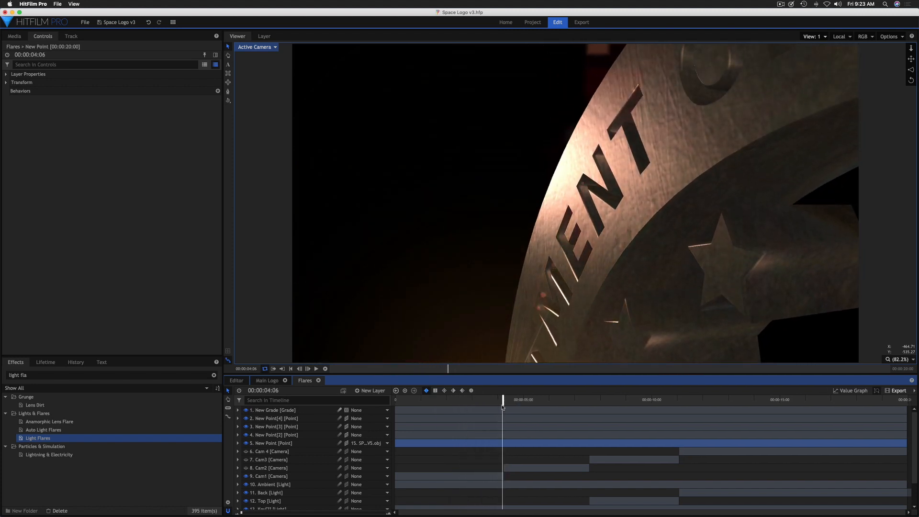
key(comma)
scroll(486, 336, down, 5)
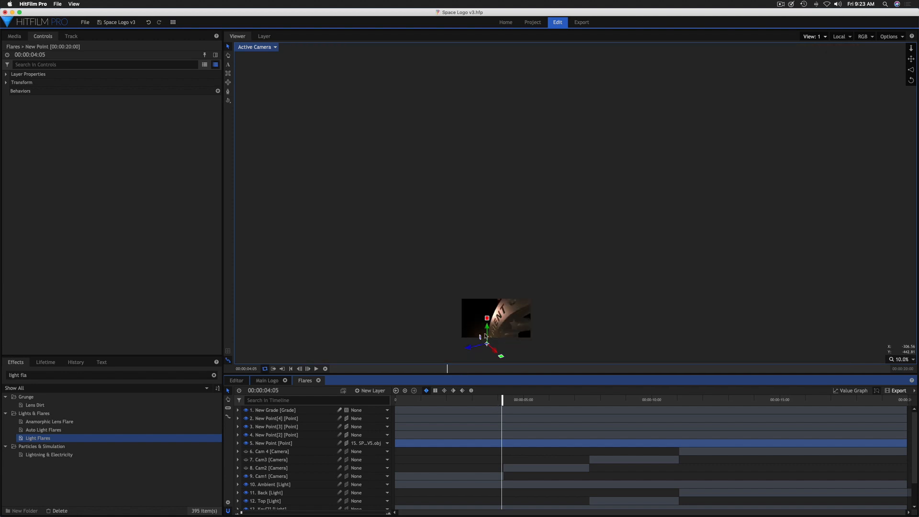
scroll(487, 331, up, 3)
click(486, 328)
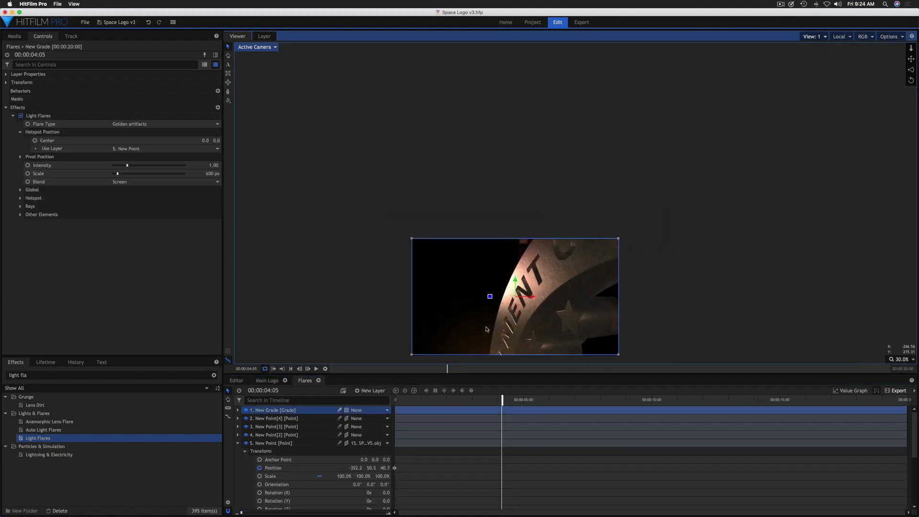
click(911, 360)
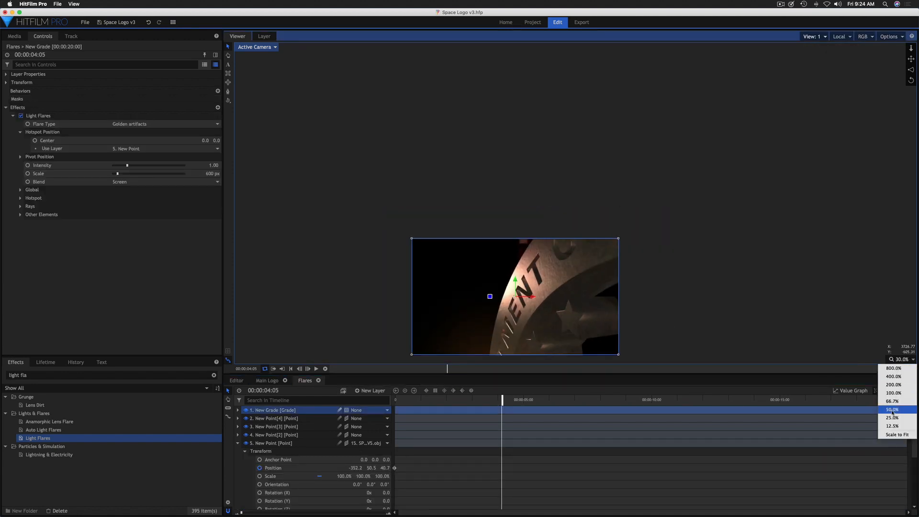
click(892, 435)
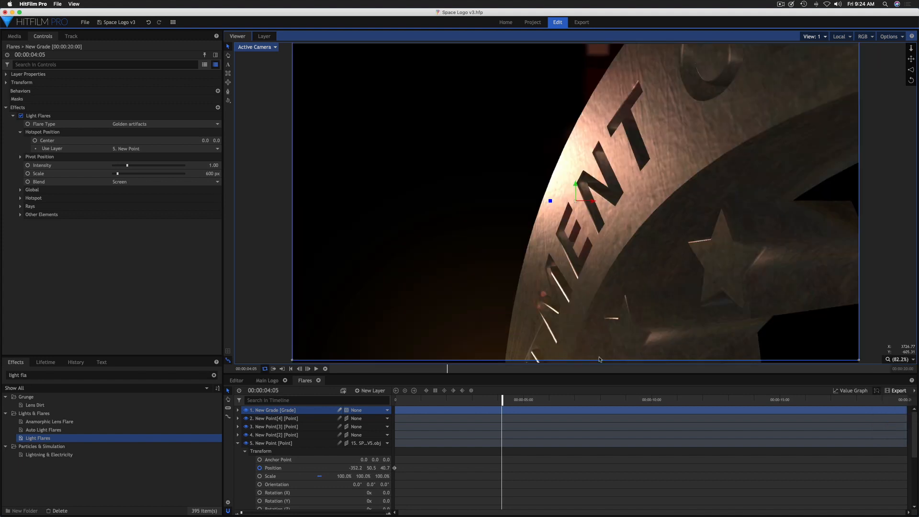
At 00:00:04:05, move New Point up onto the ring's outer edge beside MENT, at about -330, 254, 1.
click(290, 444)
scroll(515, 342, down, 5)
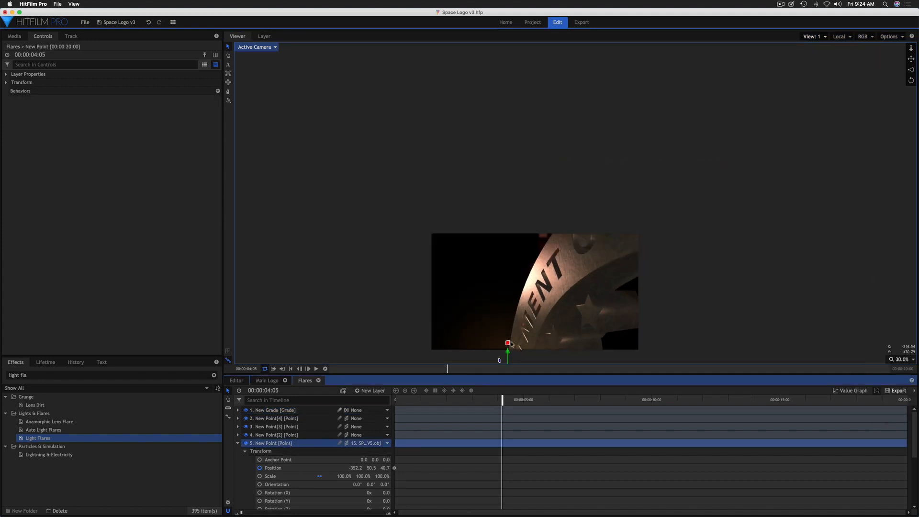
drag(511, 337, 512, 336)
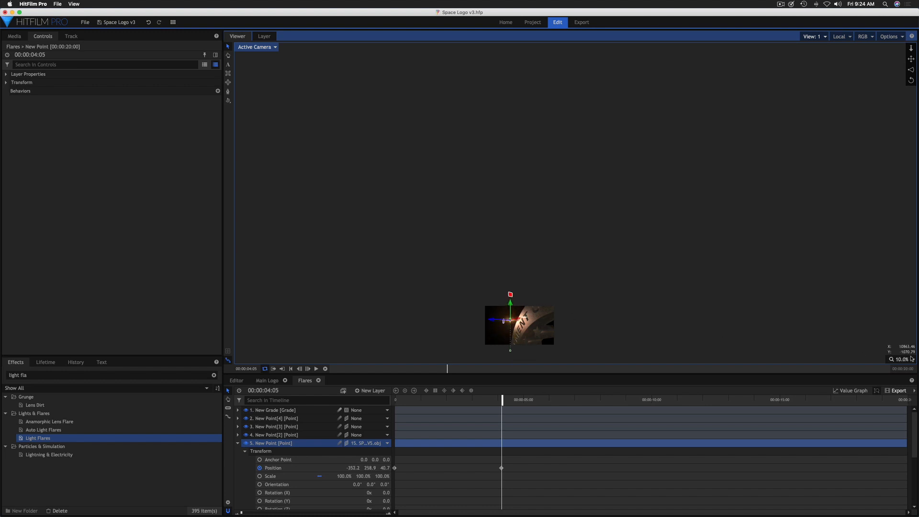
click(909, 360)
click(898, 435)
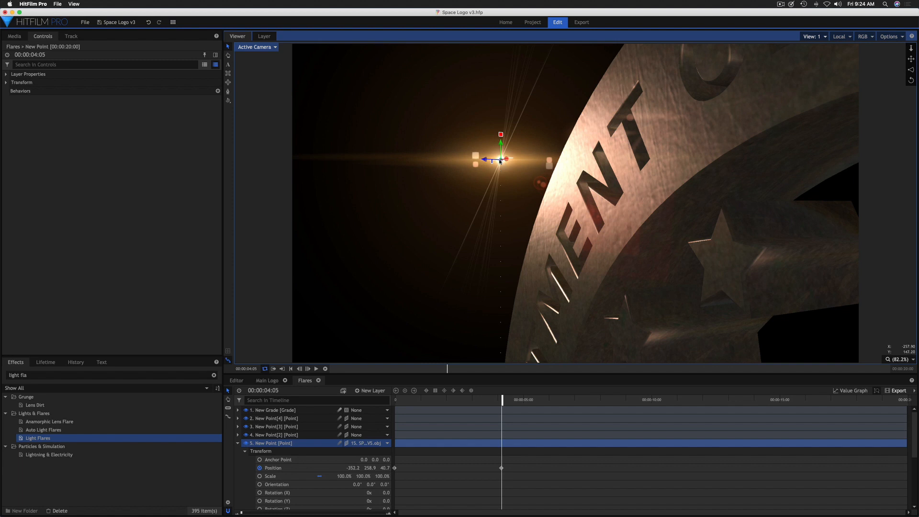
drag(501, 161, 555, 164)
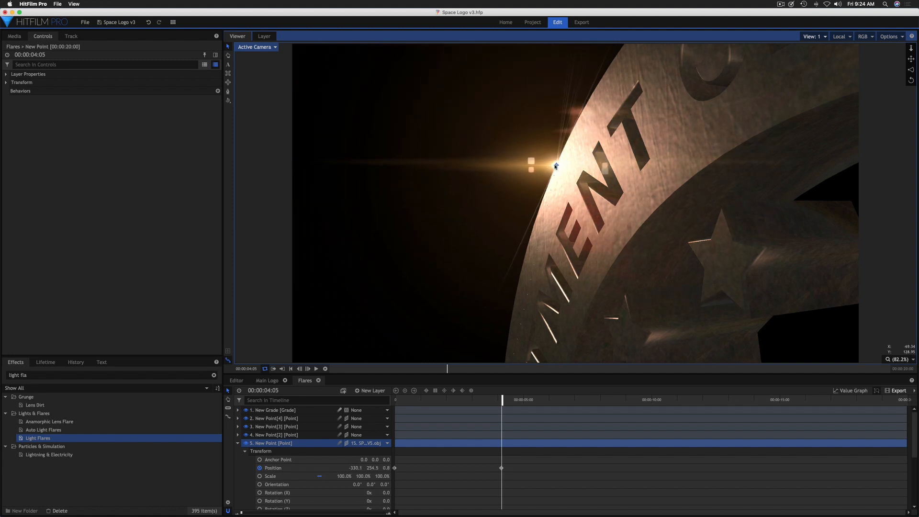
At 00:00:02:06, move New Point back onto the ring's outer edge, at about -345.4, 158.7, 28.4.
click(503, 401)
drag(503, 401, 461, 414)
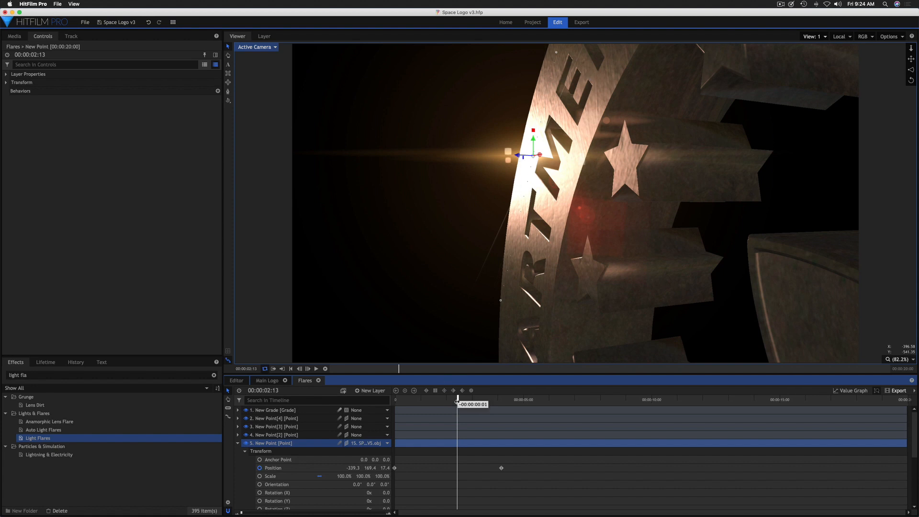
drag(457, 402, 452, 406)
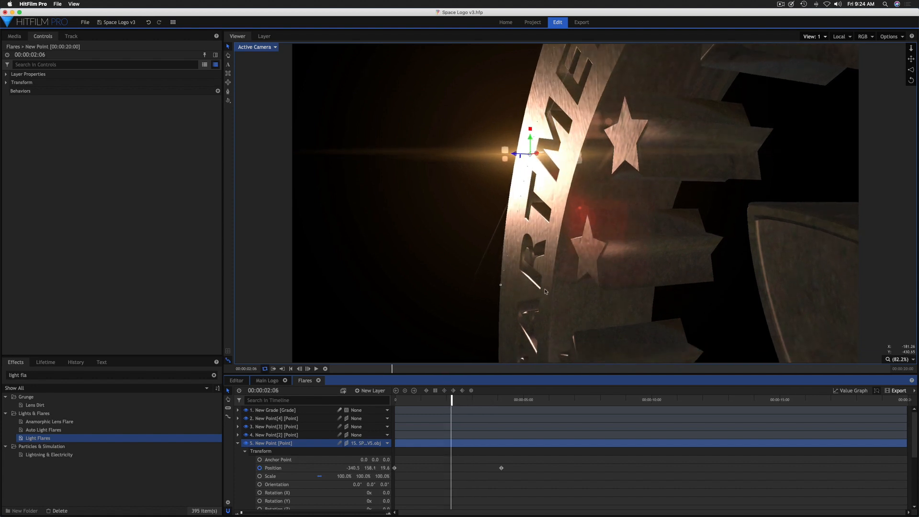
drag(530, 155, 530, 155)
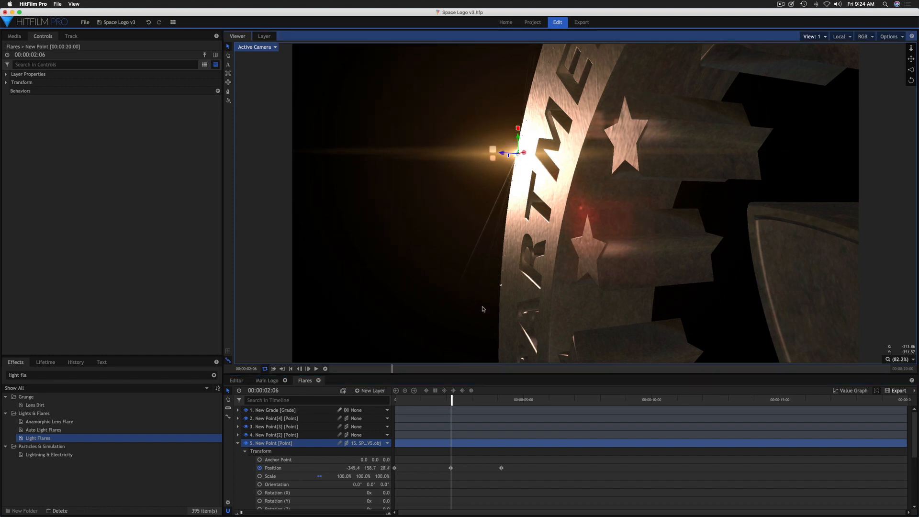
click(193, 328)
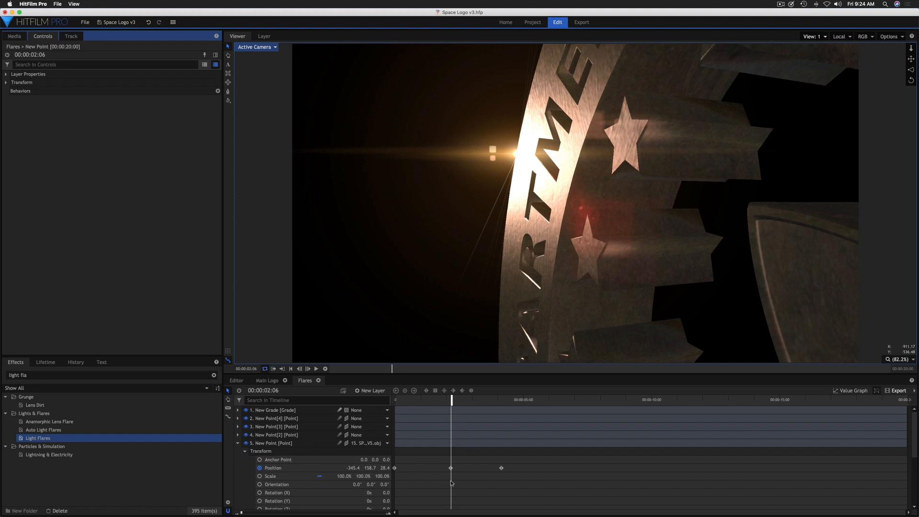
Set New Point's Z position to -1.1 at 00:00:04:05 and shift its middle Position keyframe slightly later.
drag(451, 401, 502, 408)
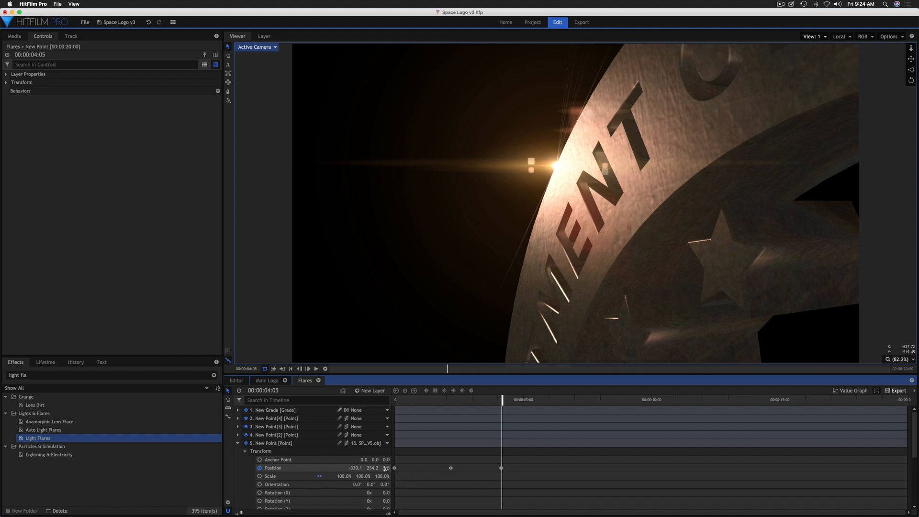
click(385, 468)
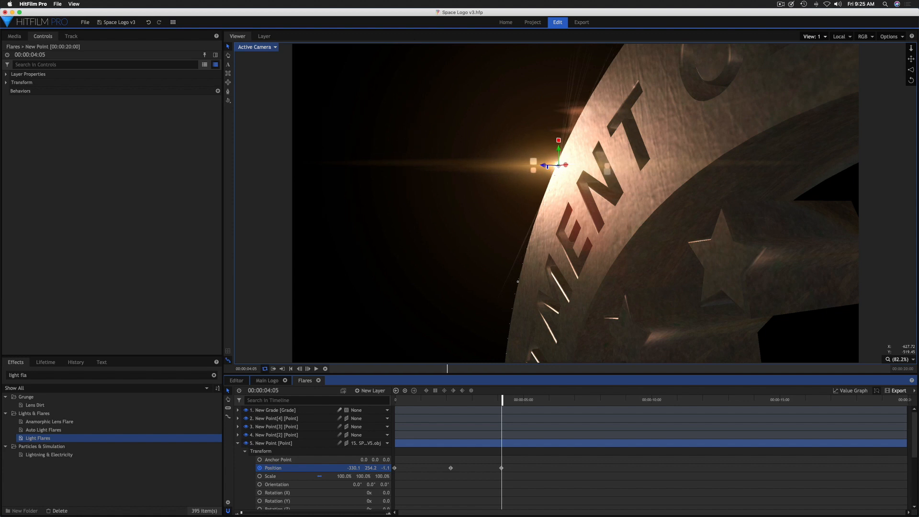
drag(502, 400, 444, 413)
drag(450, 468, 454, 468)
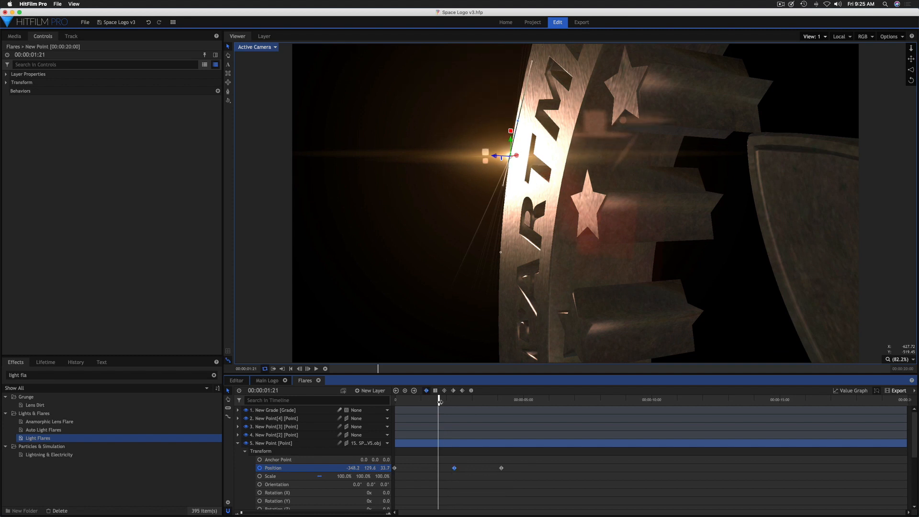
Preview the Cam1 shot from the start and scrub through it to check how the flare follows the ring's edge.
drag(439, 401, 385, 404)
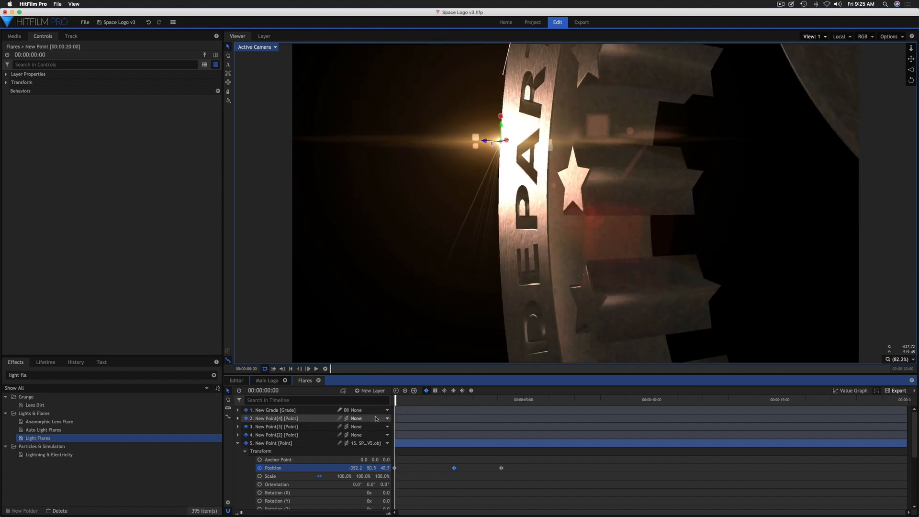
click(326, 369)
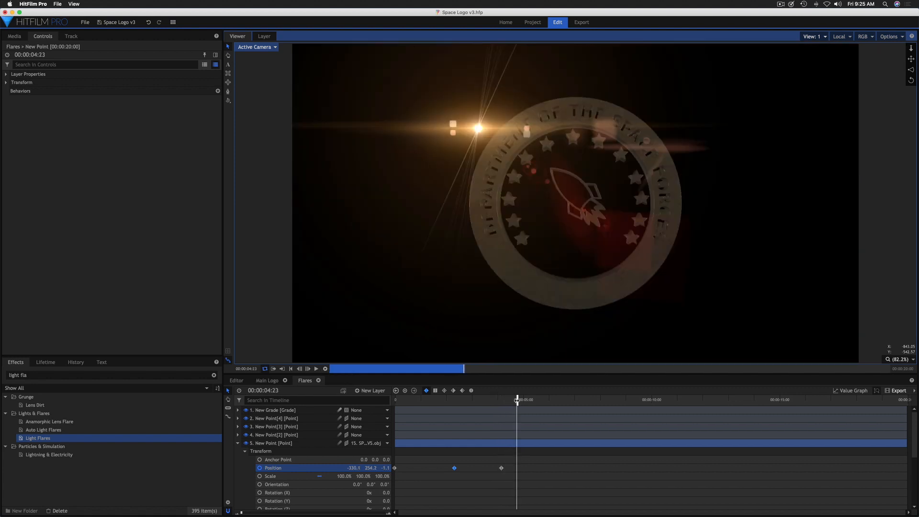
drag(517, 400, 362, 402)
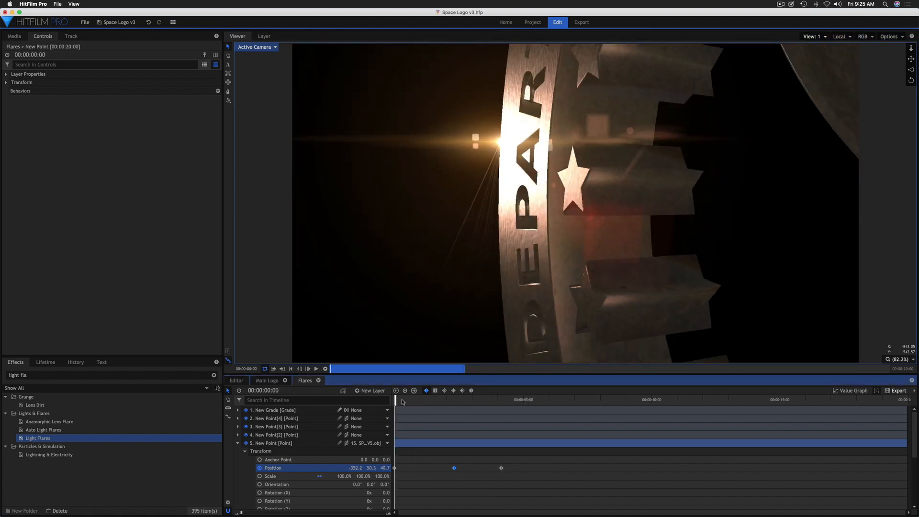
drag(396, 400, 504, 407)
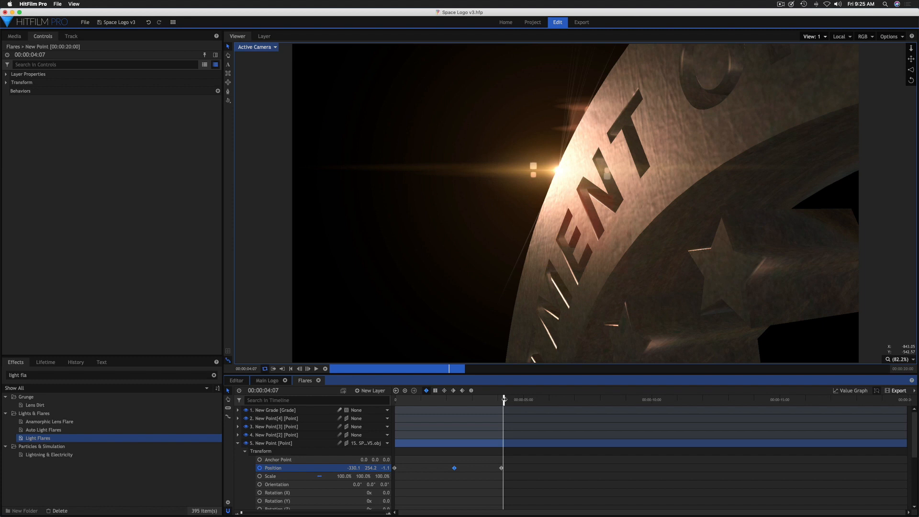
key(Home)
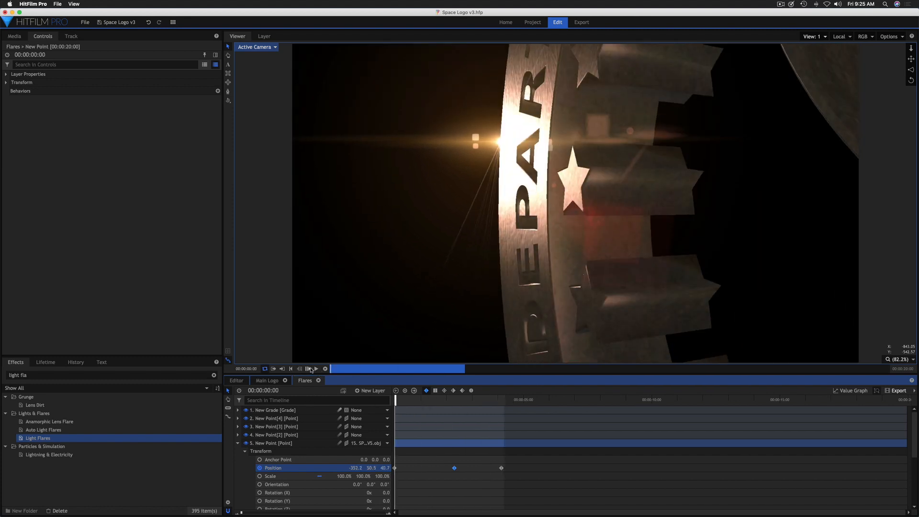
click(316, 369)
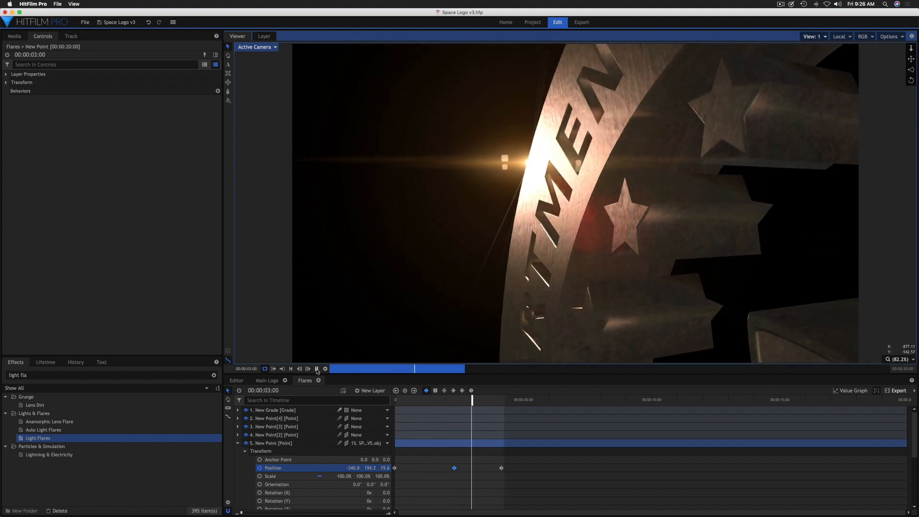
drag(490, 396, 451, 400)
drag(470, 401, 411, 401)
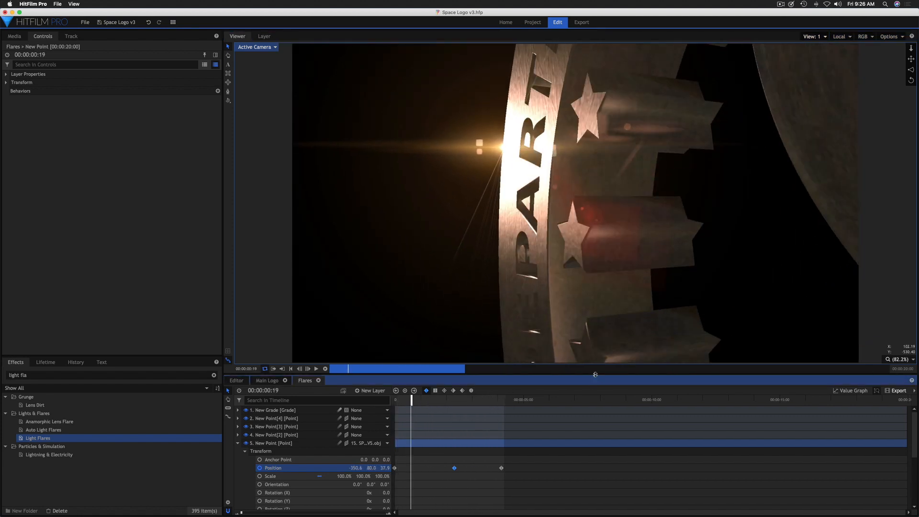
Enlarge the timeline to show all the Flares layers and compare them with the Main Logo composite.
drag(594, 373, 586, 303)
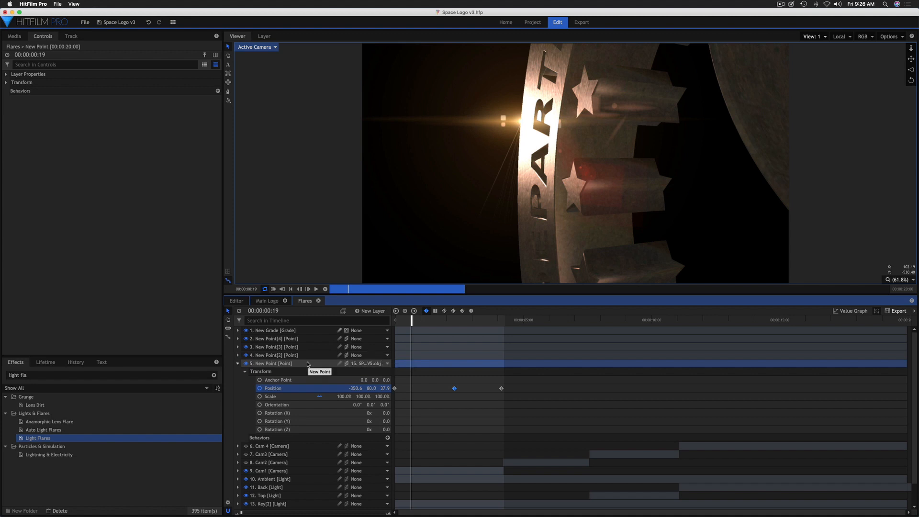
click(238, 363)
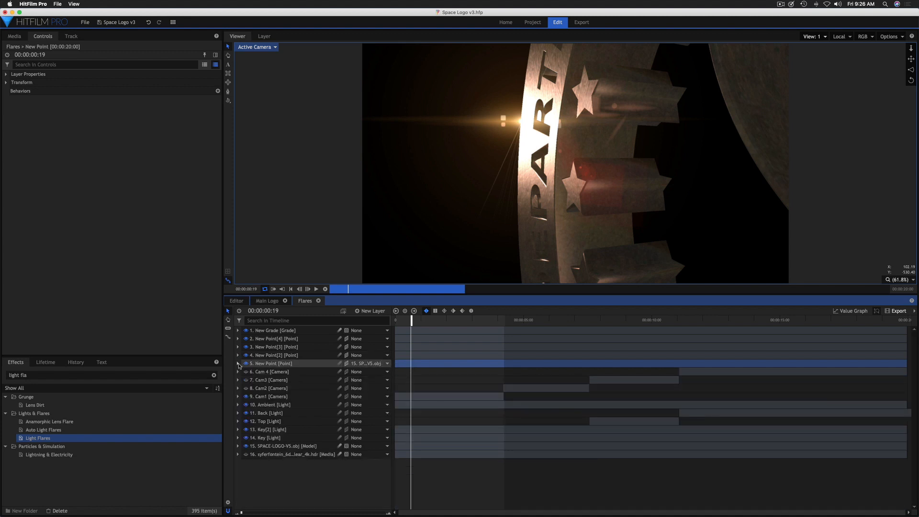
click(266, 301)
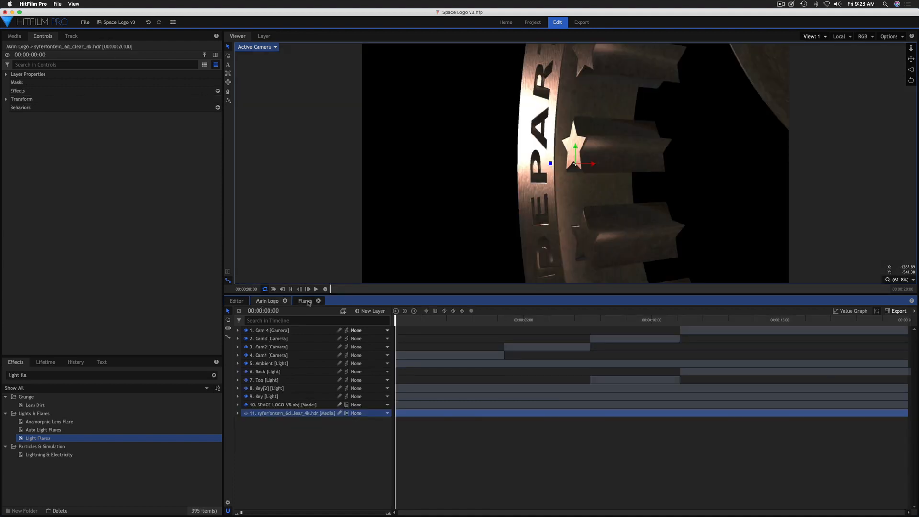
click(305, 301)
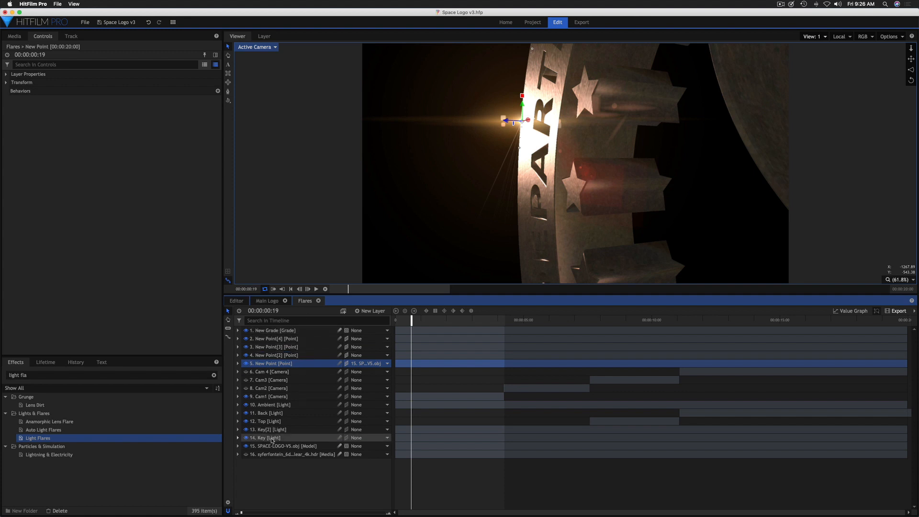
Hide Cam1, the Ambient, Back, Top, Key[2] and Key lights, and the SPACE-LOGO-V5.obj model in the Flares composite, checking the isolated flare.
click(246, 397)
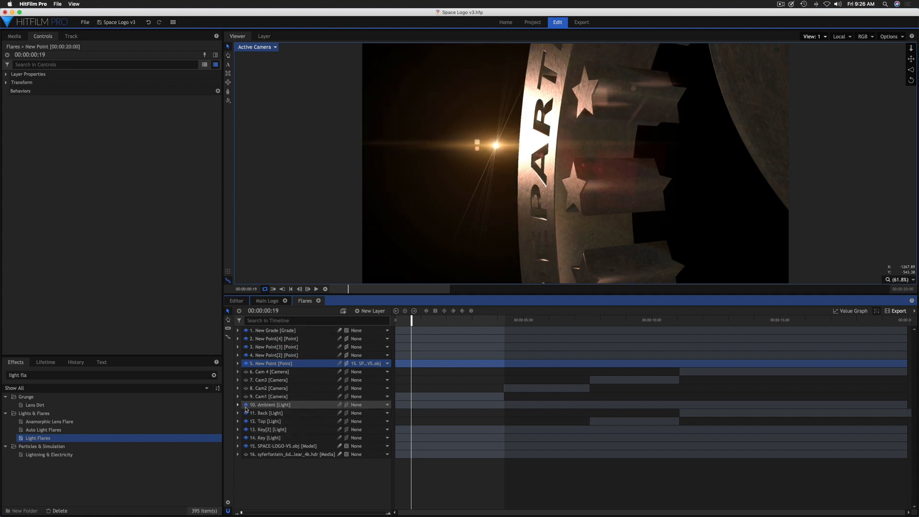
click(245, 406)
click(245, 413)
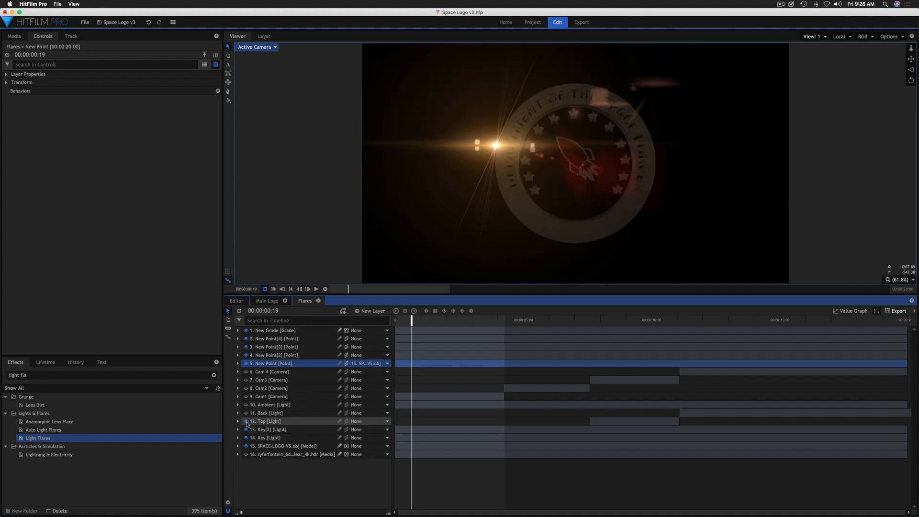
click(246, 421)
click(246, 429)
click(245, 438)
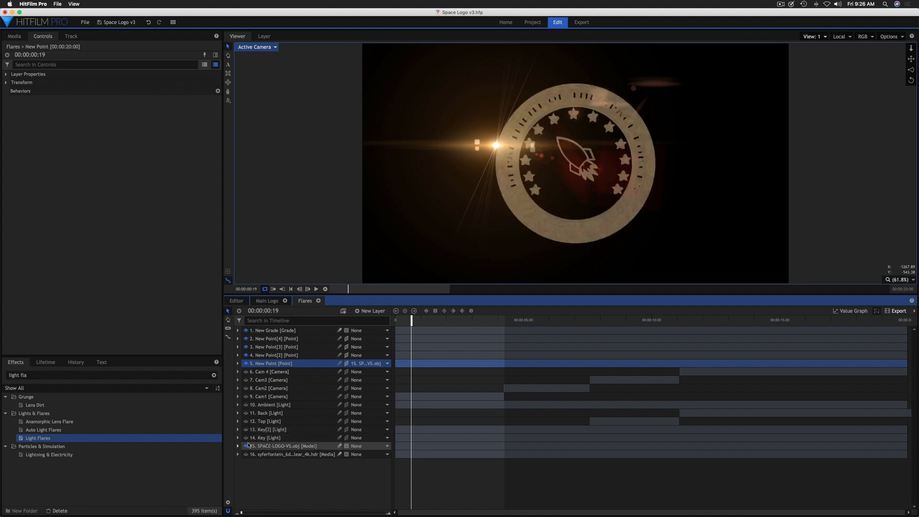
click(246, 446)
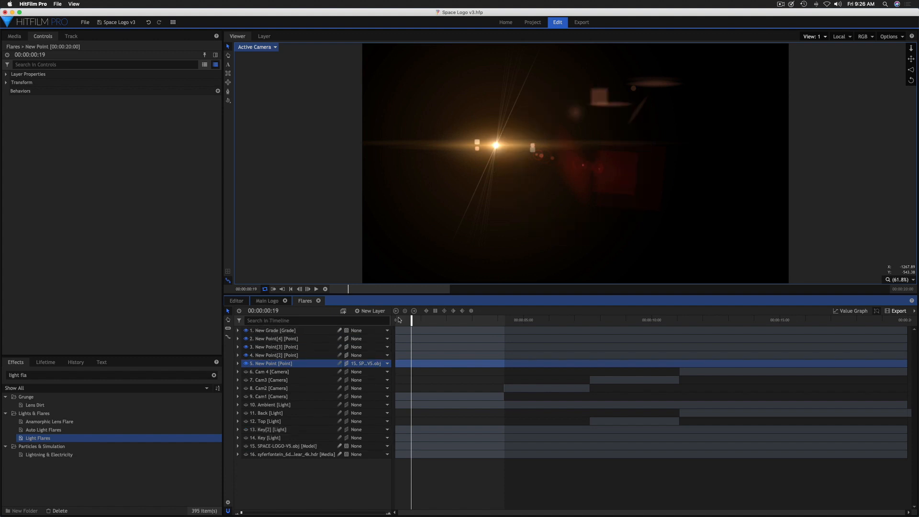
drag(421, 324, 465, 326)
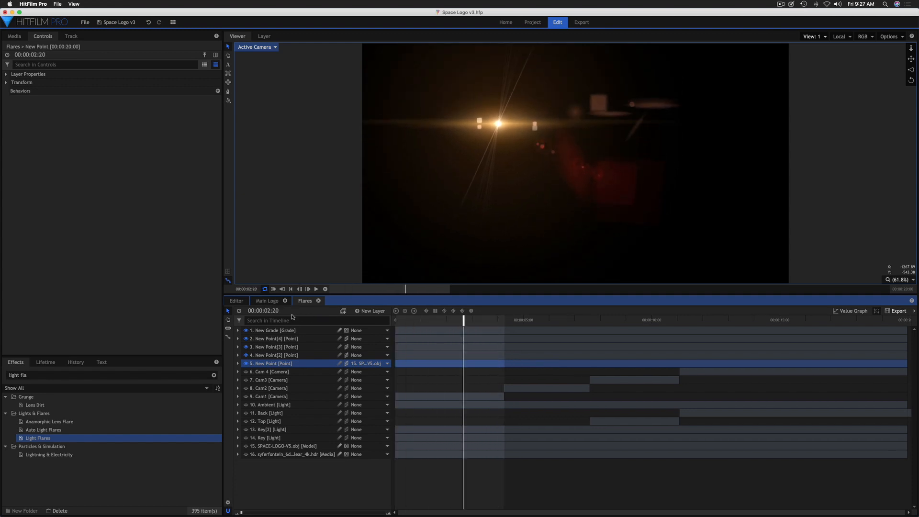
Add the Flares composite as a layer in the Main Logo timeline, between Cam1 and the Ambient light.
click(267, 301)
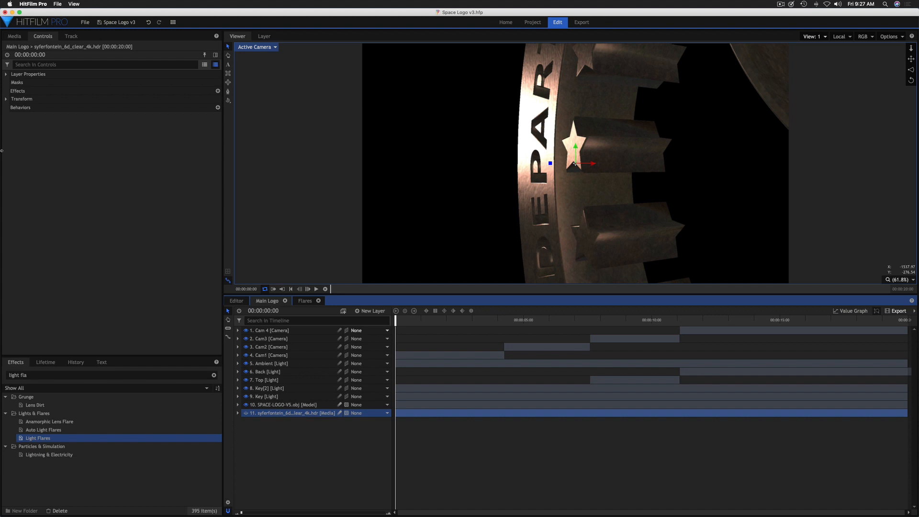
click(13, 37)
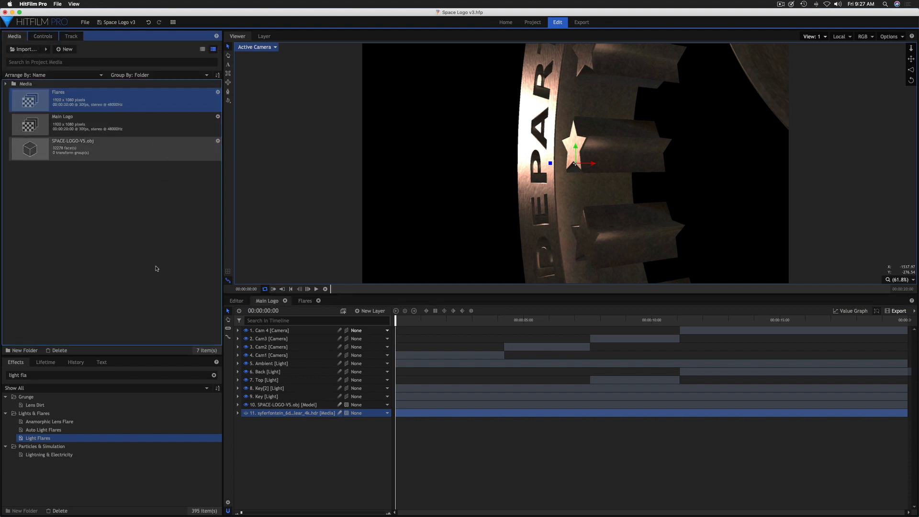
drag(222, 301, 285, 357)
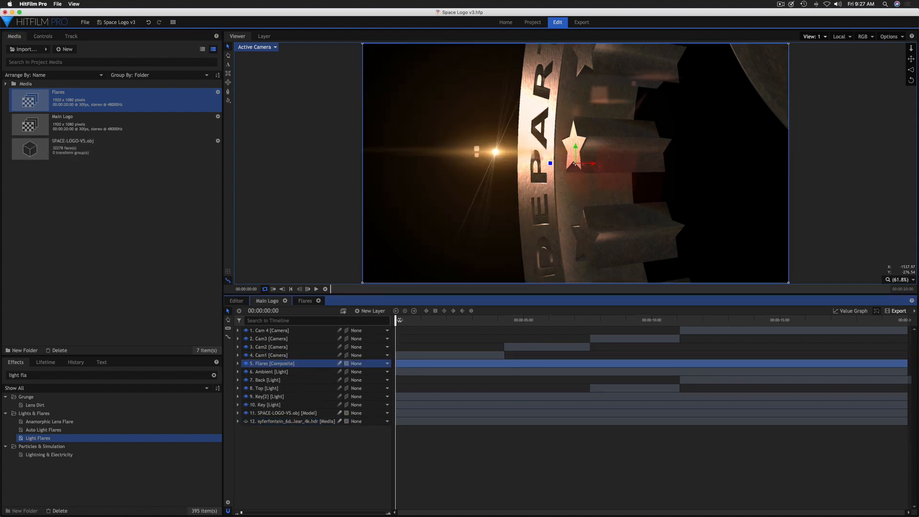
Switch the Flares layer in Main Logo from 2D to unrolled 3D and scrub the shot to check the flare's alignment.
mouse_move(397, 321)
mouse_down()
mouse_move(508, 328)
mouse_move(381, 328)
mouse_move(460, 330)
mouse_move(395, 330)
mouse_up()
click(360, 388)
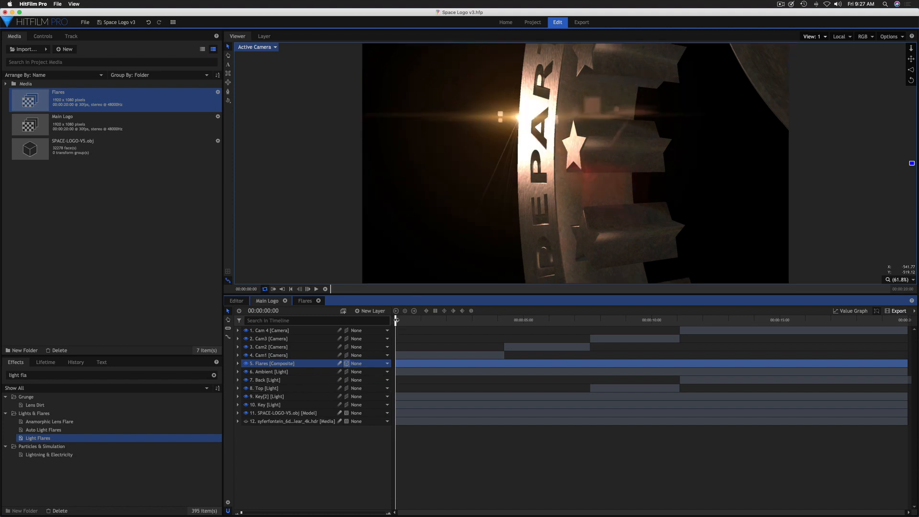
drag(396, 320, 374, 338)
Shorten the New Grade layer in the Flares composite to end with Cam1's clip and check the result in Main Logo.
click(305, 301)
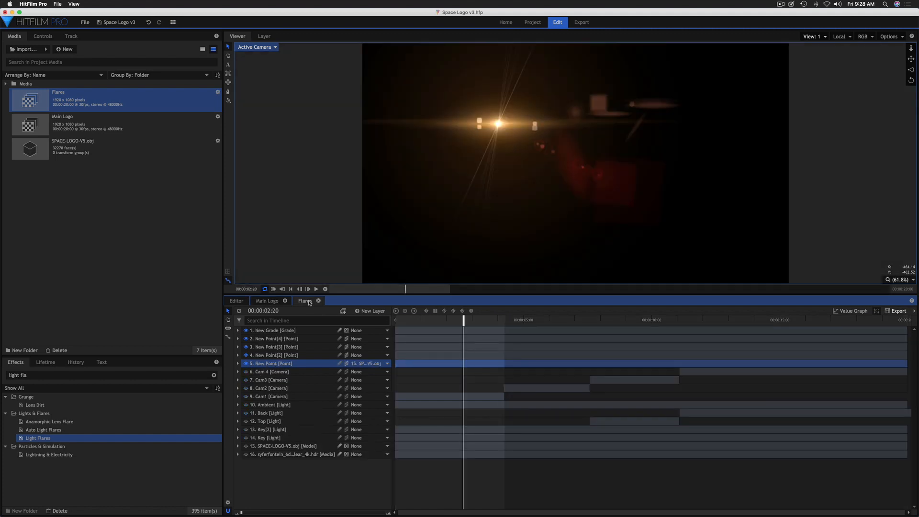
click(480, 329)
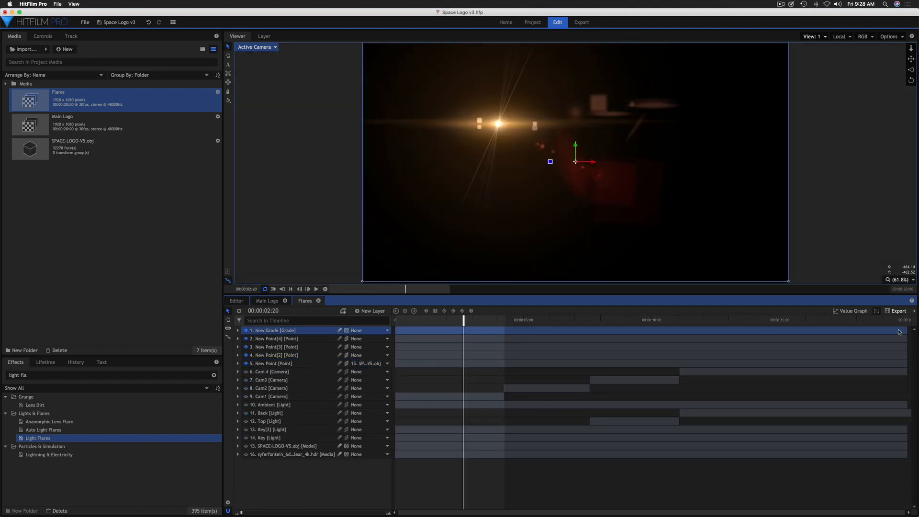
drag(839, 335, 537, 336)
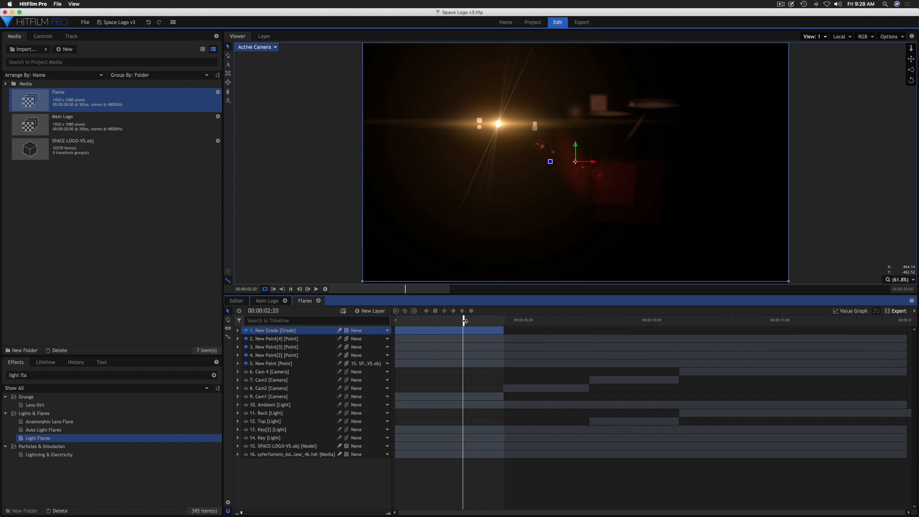
drag(464, 320, 597, 342)
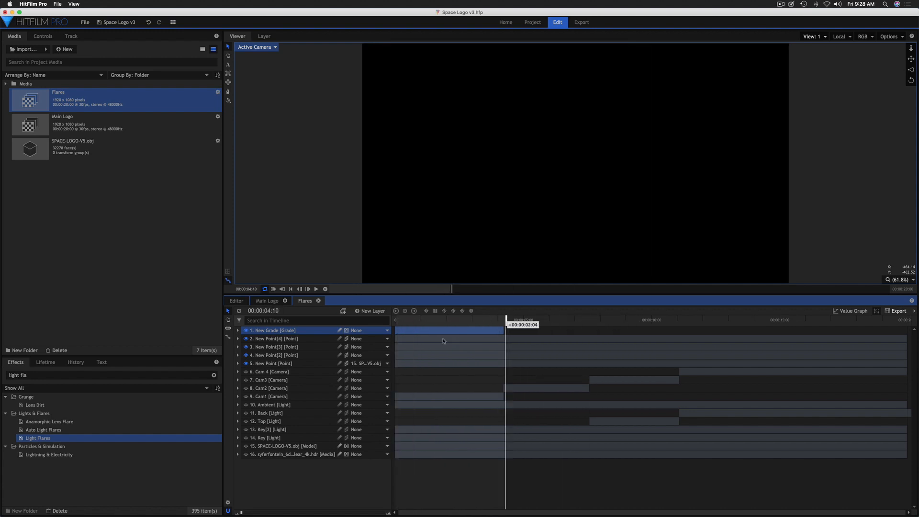
drag(443, 341, 324, 331)
click(269, 300)
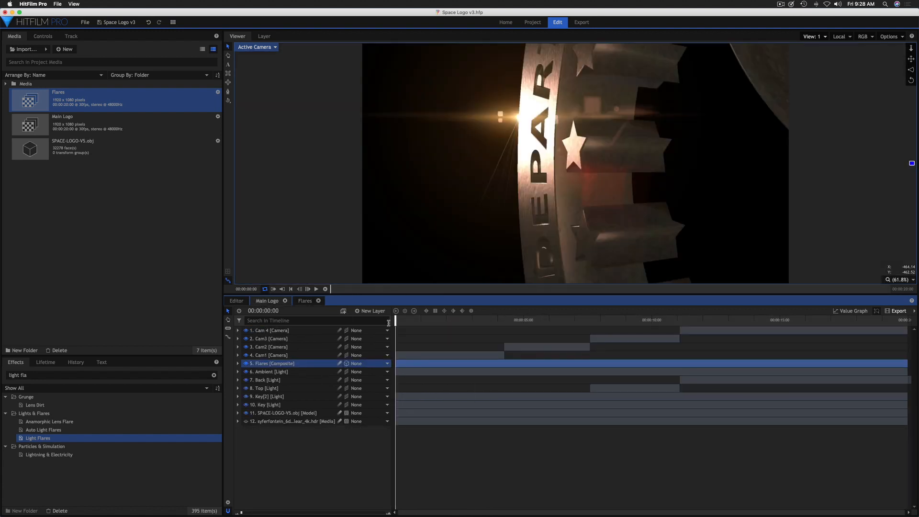
drag(396, 322, 378, 335)
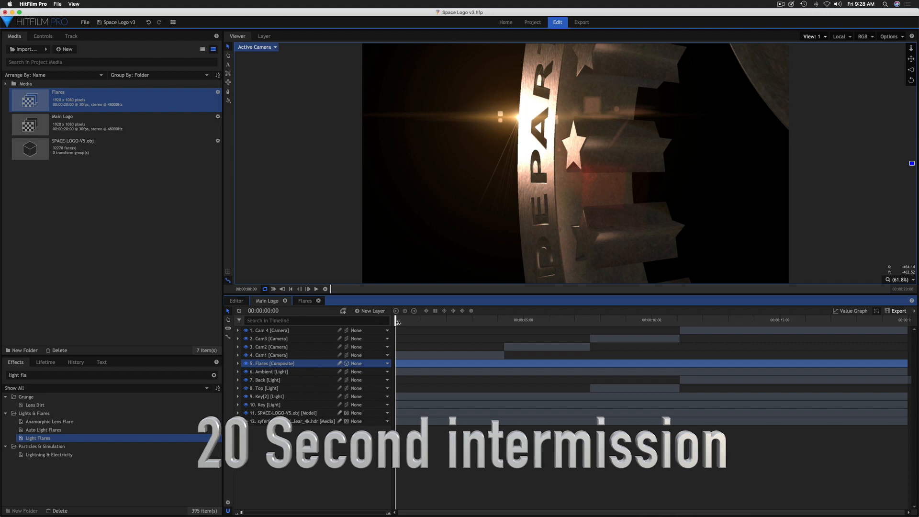
Duplicate New Grade three times in the Flares composite and fit the copies to the Cam2, Cam3 and Cam 4 clips.
click(305, 300)
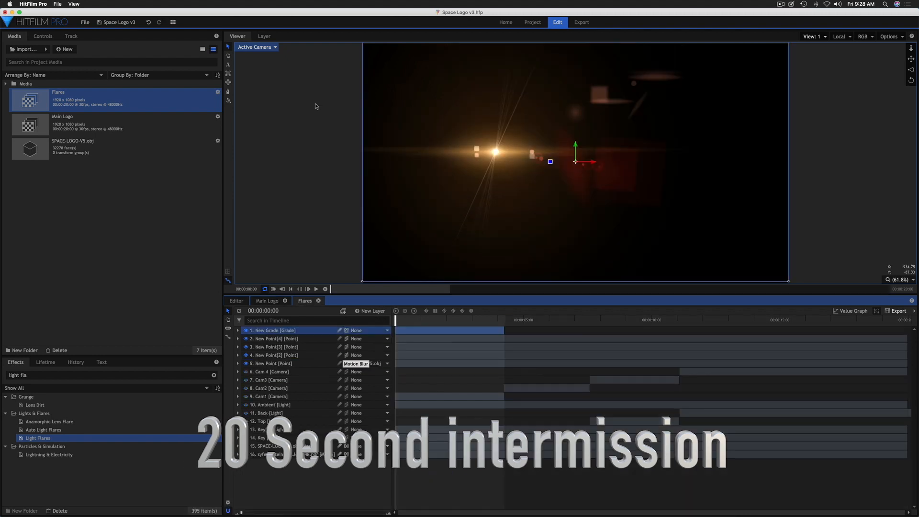
key(super+d)
drag(416, 330, 627, 316)
key(super+d)
drag(612, 330, 713, 331)
key(super+d)
drag(765, 330, 907, 330)
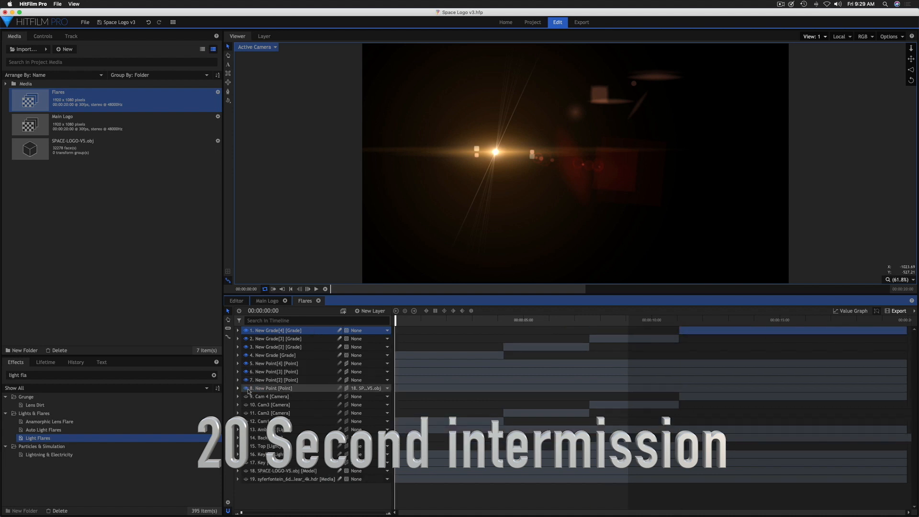
Hide New Grade, move New Point[2] onto the ring beside the word FORCES, and parent it to SPACE-LOGO-V5.obj.
click(246, 355)
click(296, 379)
click(257, 47)
click(249, 86)
drag(759, 103, 803, 111)
drag(534, 160, 534, 136)
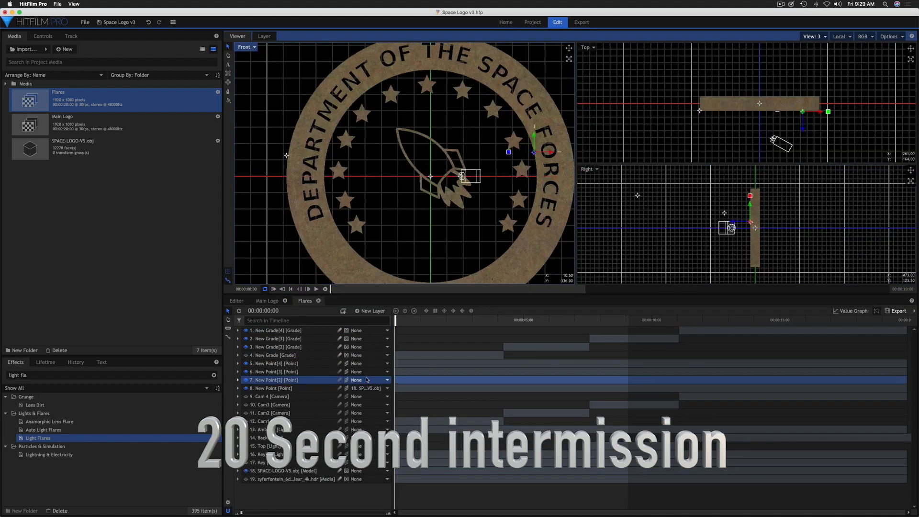
click(360, 379)
click(373, 502)
Move New Point[3] near the lower-right star and New Point[4] down to the bottom of the ring.
click(297, 371)
drag(430, 176, 509, 232)
click(296, 364)
drag(430, 159, 430, 264)
Parent New Point[4] and New Point[3] to SPACE-LOGO-V5.obj and make New Grade visible again.
click(359, 364)
click(373, 486)
click(360, 372)
click(374, 495)
click(245, 355)
Attach the Light Flares hotspot of New Grade[2] to New Point[2] and that of New Grade[3] to New Point[3].
click(524, 320)
click(238, 346)
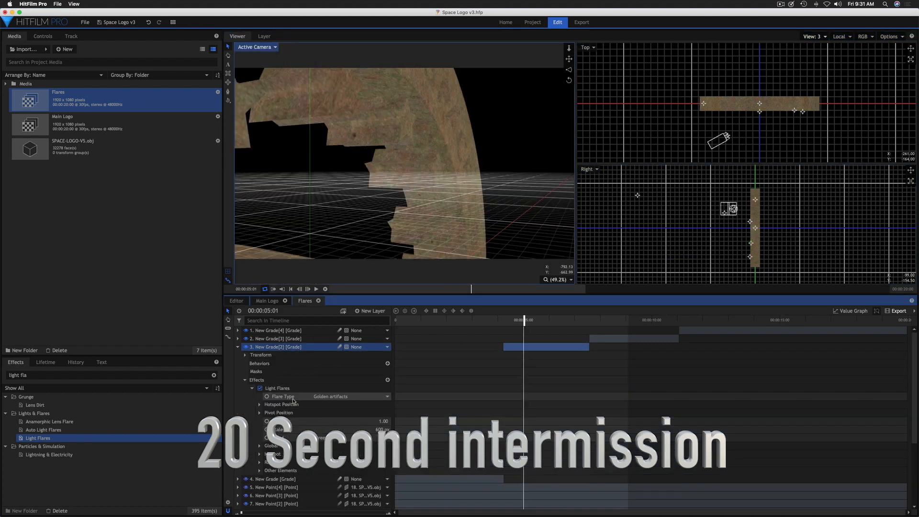
click(350, 422)
click(618, 320)
click(238, 339)
click(349, 413)
click(349, 311)
Set New Grade[4]'s Light Flares hotspot to use the New Point[4] layer.
click(238, 331)
click(244, 363)
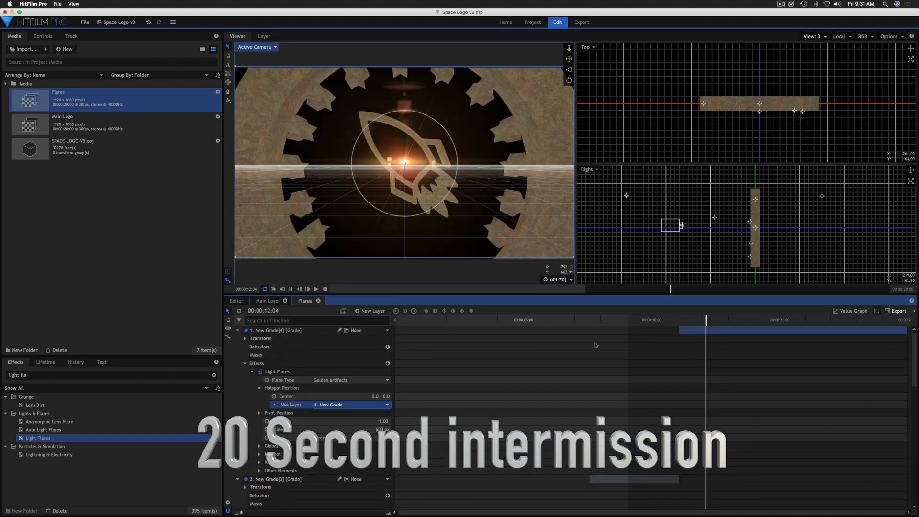
click(350, 405)
click(335, 280)
Return to a single viewer layout at the start of the timeline, collapse the New Grade layers and make the lights visible again.
click(814, 36)
click(816, 47)
drag(705, 320, 395, 320)
click(238, 330)
click(238, 339)
click(245, 462)
At 00:00:09:04, move New Point[3] inward from the lower star toward the rocket.
click(630, 320)
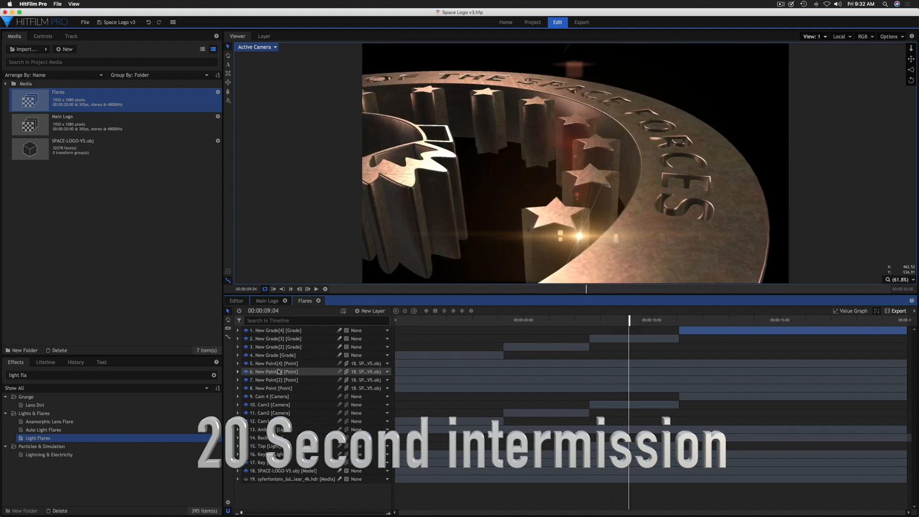
click(295, 371)
drag(555, 226, 479, 214)
At 00:00:04:28, move New Point[2] up along the ring's outer edge and turn on keyframing for its Position.
drag(630, 320, 521, 320)
click(295, 380)
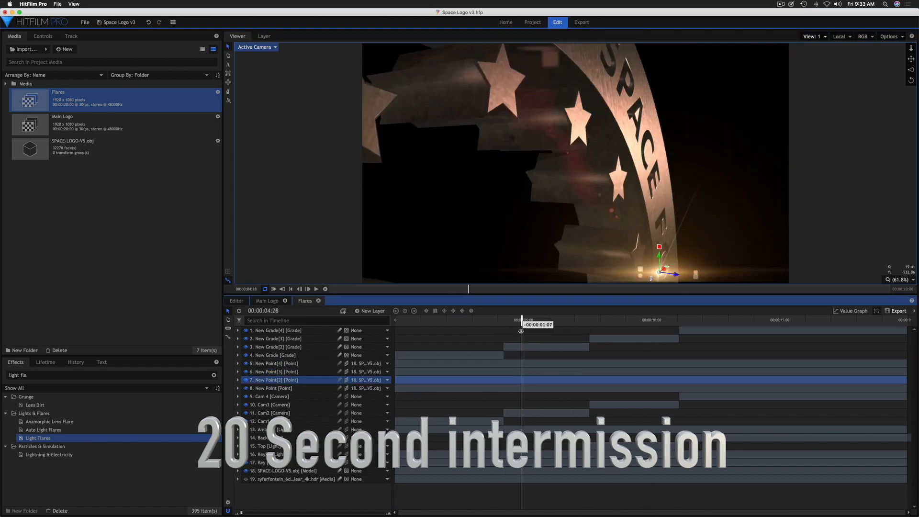
drag(607, 270, 616, 158)
click(238, 380)
click(259, 404)
Keyframe New Point[2]'s Position at 00:00:07:11 and shift that keyframe to the end of New Grade[2]'s clip.
click(584, 320)
scroll(620, 149, down, 4)
click(905, 280)
click(896, 354)
drag(241, 512, 269, 512)
drag(652, 405, 664, 404)
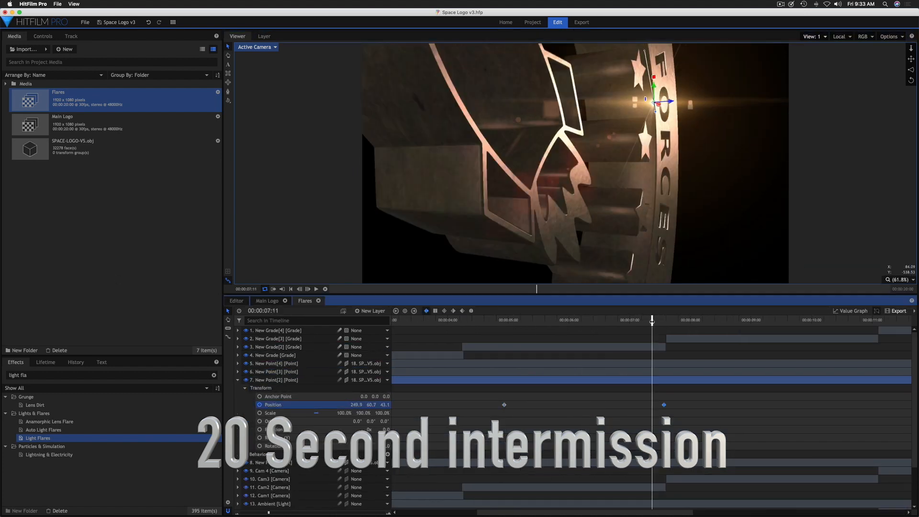
Shift New Point[2]'s first Position keyframe to the start of New Grade[2]'s clip and reposition the point around 00:00:06:00.
drag(652, 320, 463, 320)
drag(504, 404, 464, 405)
click(568, 321)
drag(644, 148, 632, 129)
Collapse New Point[2], then reveal New Point[3]'s transform and place it on the rocket at 130.3, -116.7, 84.0.
click(674, 320)
click(237, 380)
click(238, 371)
key(minus)
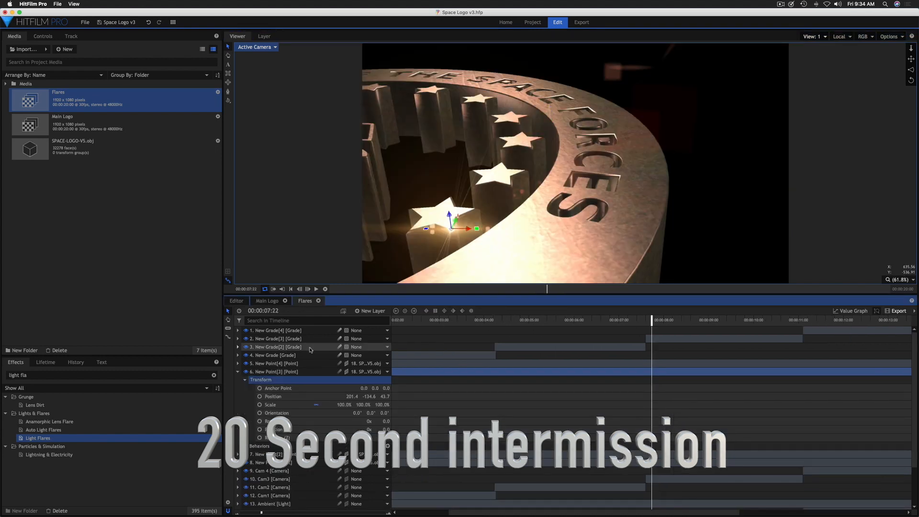
click(295, 339)
click(765, 320)
click(289, 372)
drag(704, 321, 666, 337)
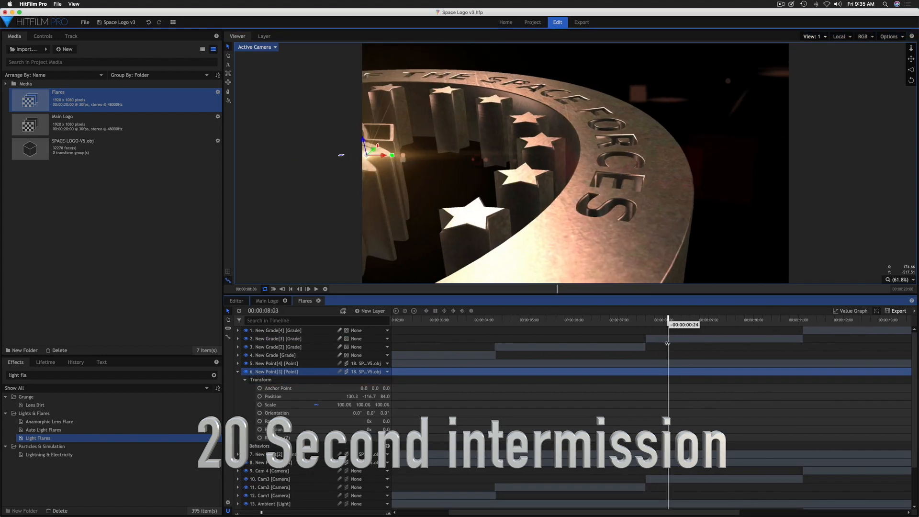
Keyframe New Point[3]'s Position at 00:00:08:03, near the end of New Grade[3] and midway between, keeping the flare on the rocket.
click(259, 397)
drag(375, 153, 363, 158)
drag(667, 320, 799, 329)
drag(611, 154, 625, 153)
drag(798, 320, 724, 325)
drag(485, 156, 465, 157)
Fit the whole Flares timeline with its layers collapsed and scrub it from the start to check the flares across the camera shots.
drag(723, 320, 214, 319)
key(minus)
click(608, 205)
click(238, 372)
click(365, 382)
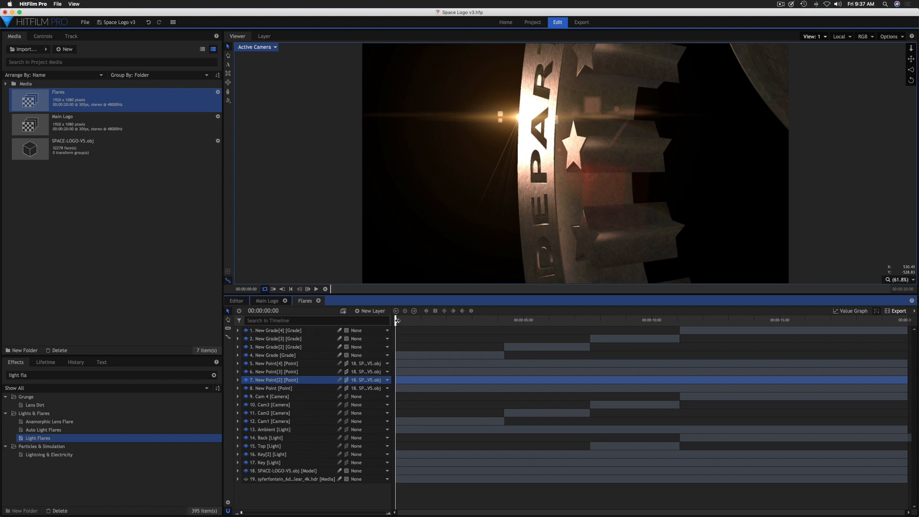
drag(398, 320, 741, 355)
drag(683, 351, 378, 342)
drag(402, 321, 374, 338)
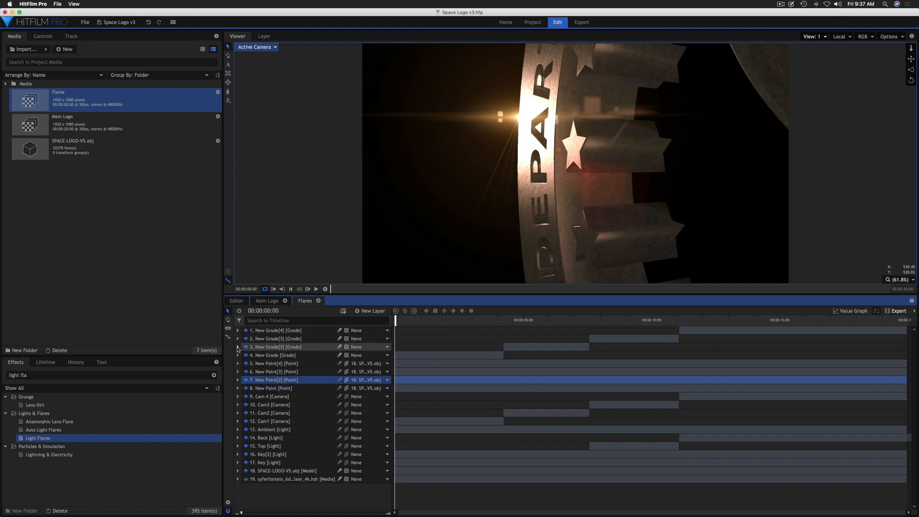
Hide the SPACE-LOGO-V5.obj model, all five lights and all four cameras in the Flares composite.
click(247, 472)
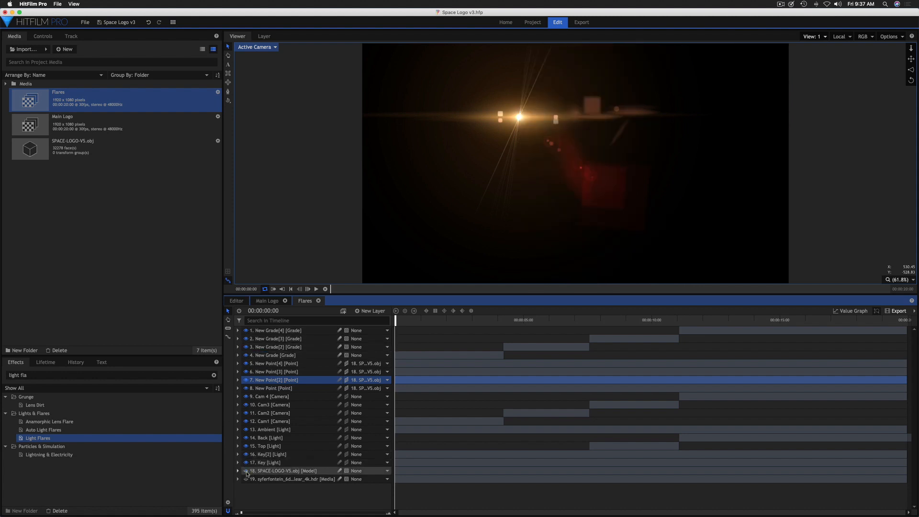
click(247, 463)
click(246, 454)
click(247, 446)
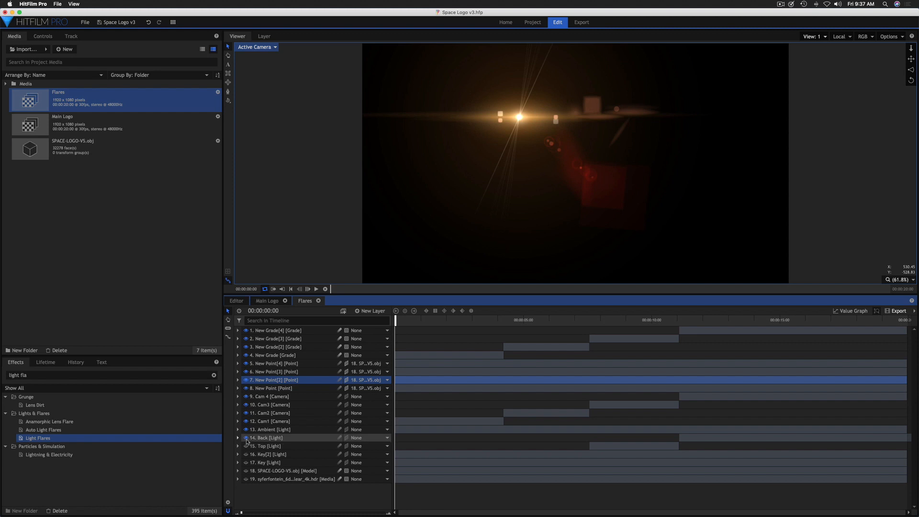
click(247, 438)
click(247, 430)
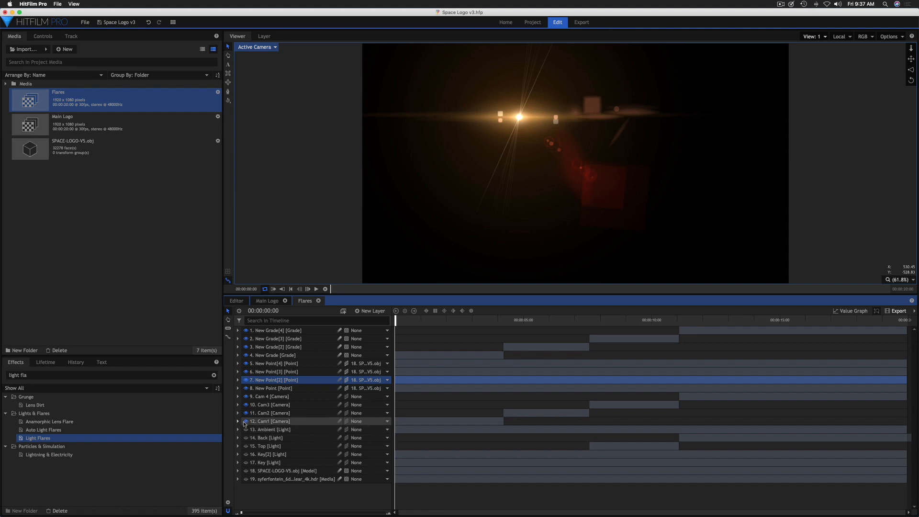
click(247, 421)
click(247, 413)
click(247, 405)
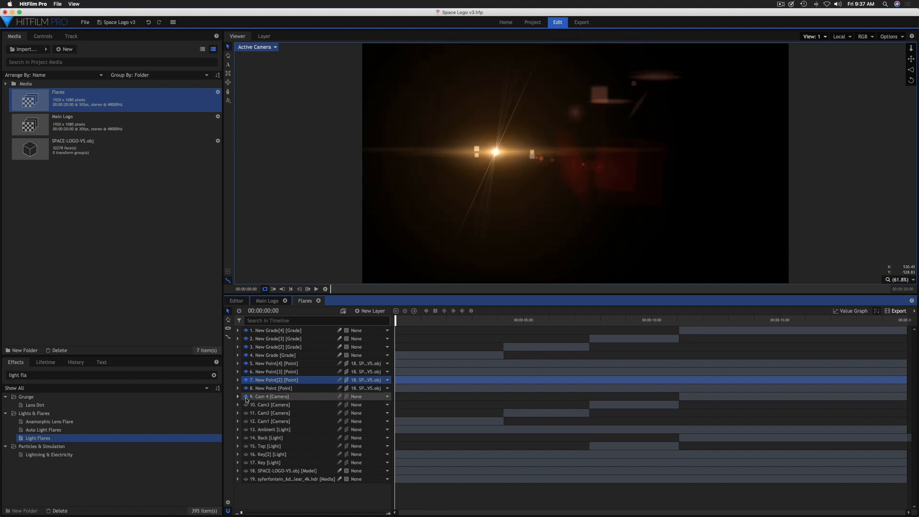
click(246, 396)
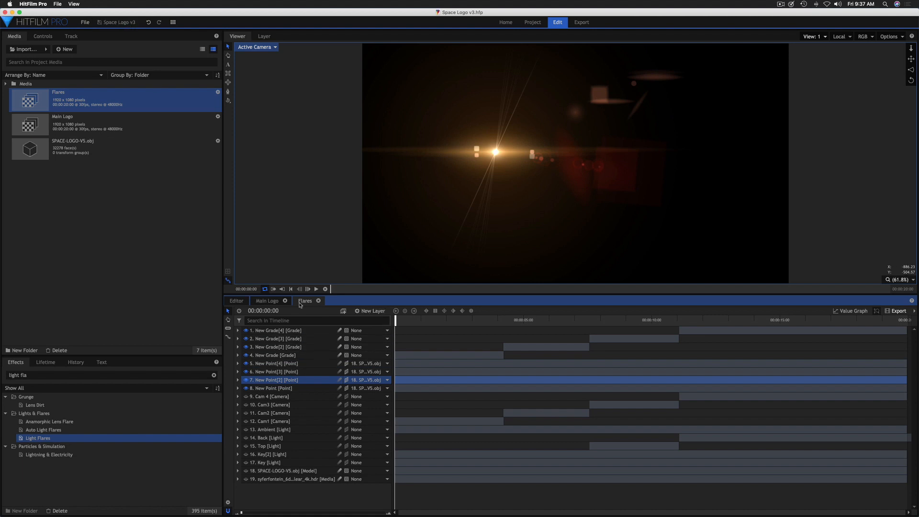
Open the Main Logo composite and scrub Cam1's shot to check how the flares line up with the logo.
click(276, 302)
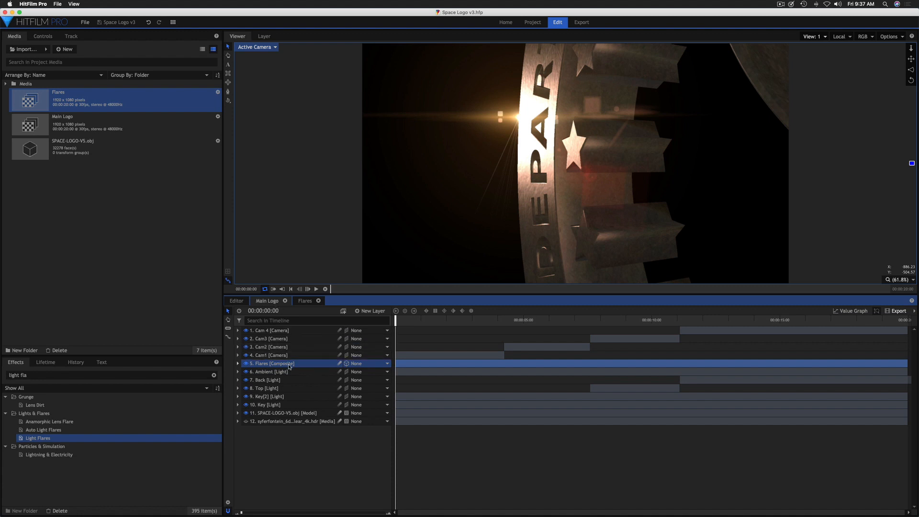
drag(396, 321, 496, 327)
drag(510, 331, 352, 364)
Switch the Flares layer in Main Logo to 2D and check the flare at the start of the shot.
click(346, 364)
click(353, 373)
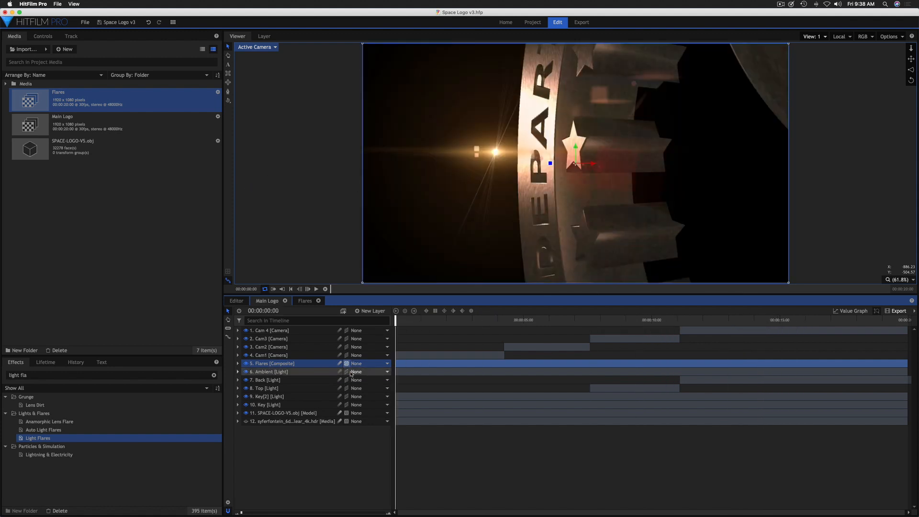
mouse_move(393, 322)
mouse_down()
mouse_move(630, 324)
mouse_move(514, 324)
mouse_move(641, 335)
mouse_move(396, 335)
mouse_up()
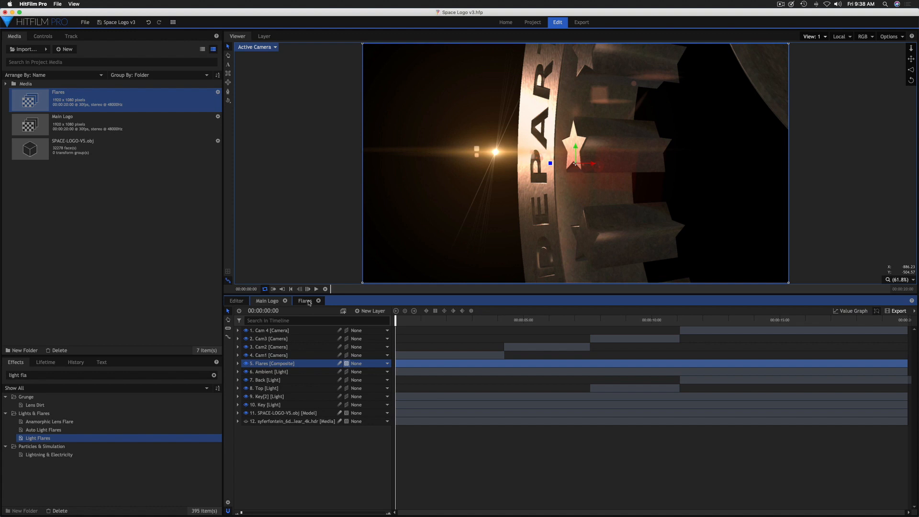
Set the Flares layer in Main Logo to 3D Unrolled and scrub Cam1's shot to check the flare's alignment.
click(346, 364)
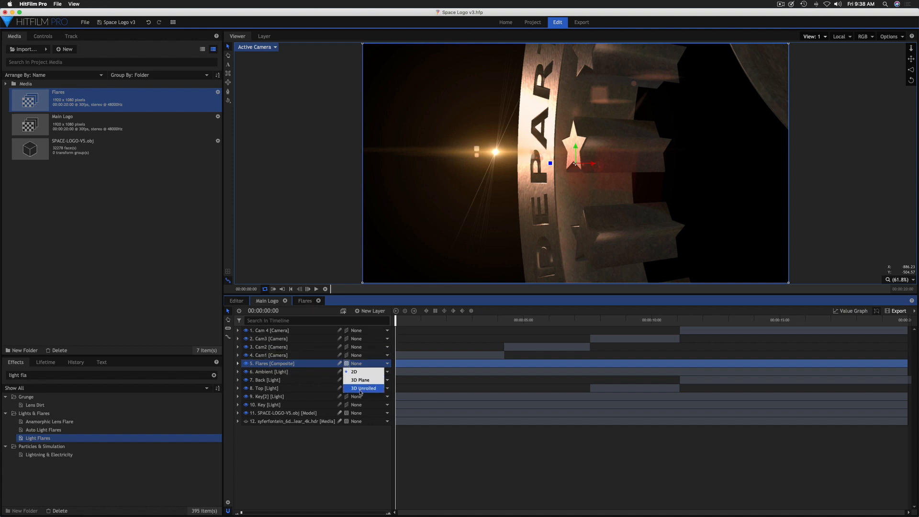
click(360, 388)
mouse_move(396, 321)
mouse_down()
mouse_move(743, 326)
mouse_move(343, 312)
mouse_move(814, 325)
mouse_move(387, 329)
mouse_up()
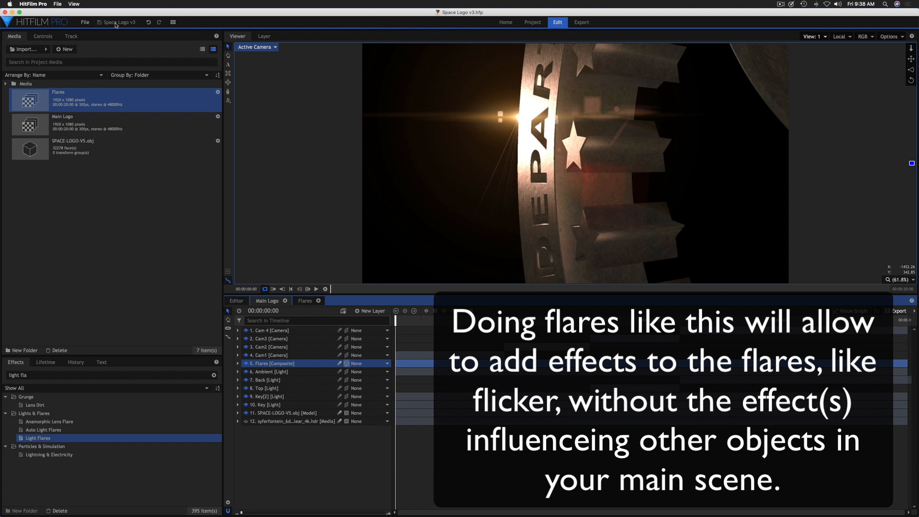
Place Colorization.png from the Media folder directly above the Flares layer and set its blend mode to Add.
click(5, 85)
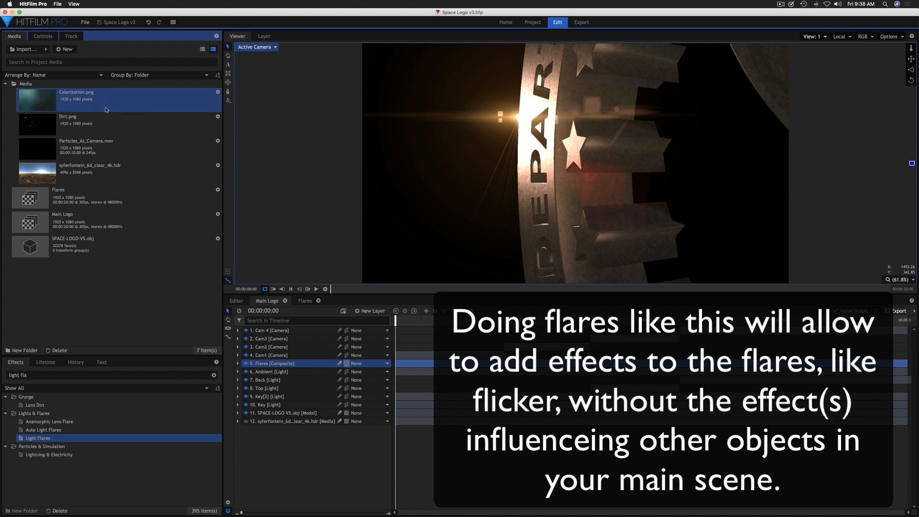
drag(106, 109, 284, 363)
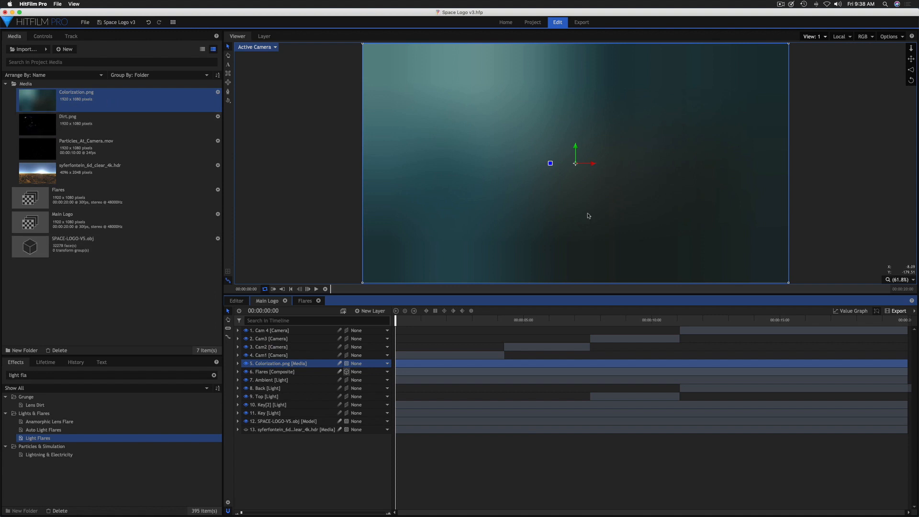
right_click(315, 366)
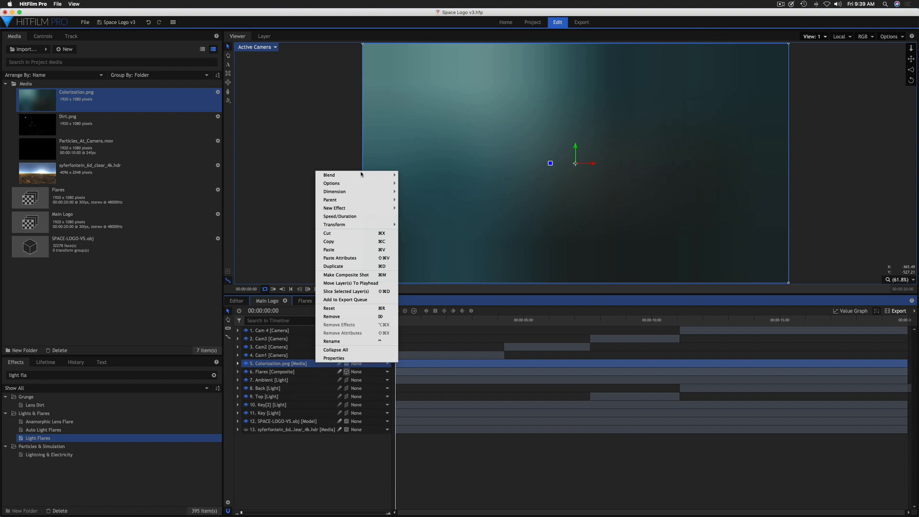
mouse_move(365, 176)
click(430, 187)
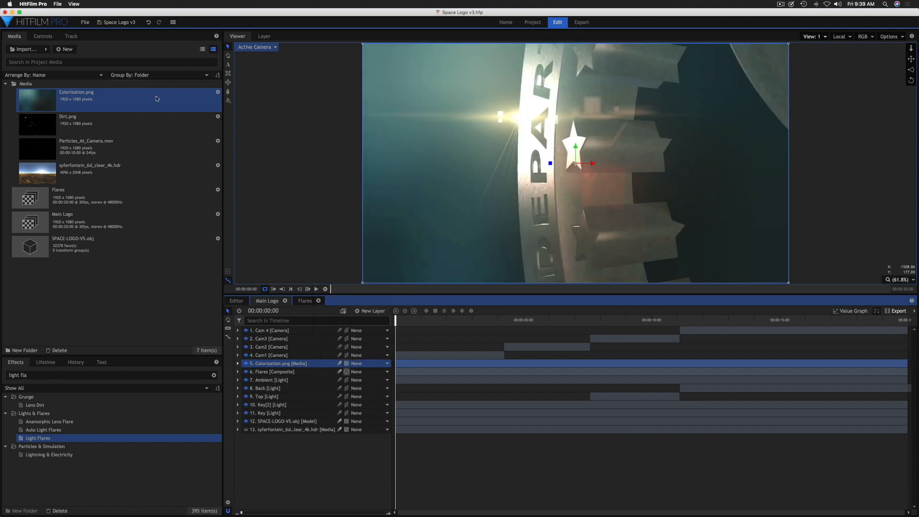
Try the Screen blend mode on the Colorization.png layer.
right_click(156, 98)
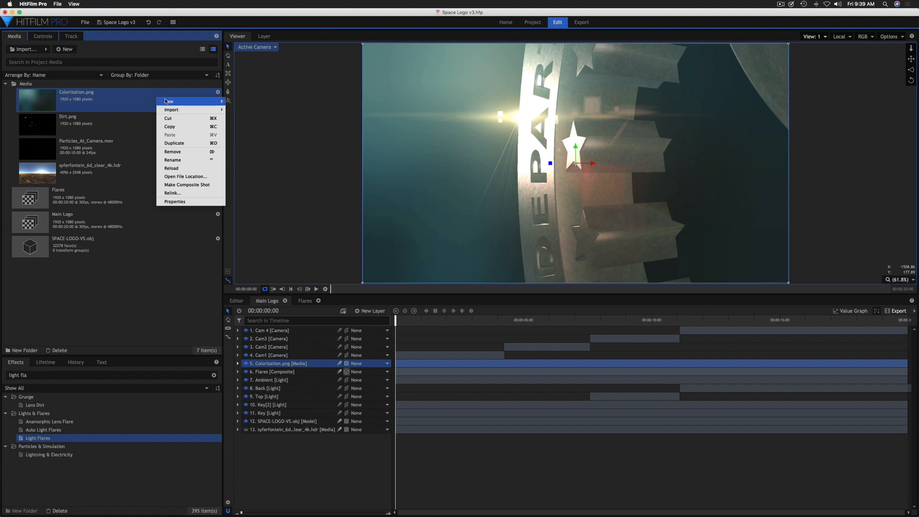
right_click(288, 366)
mouse_move(338, 178)
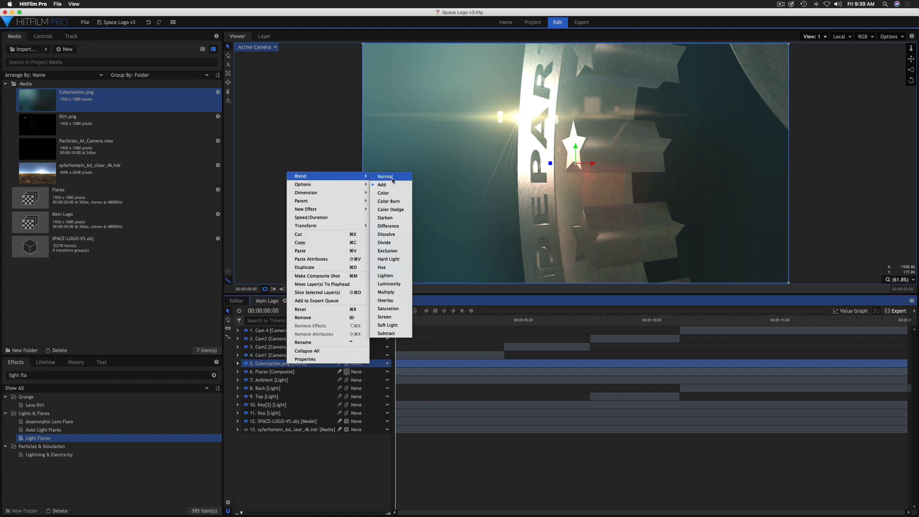
click(385, 317)
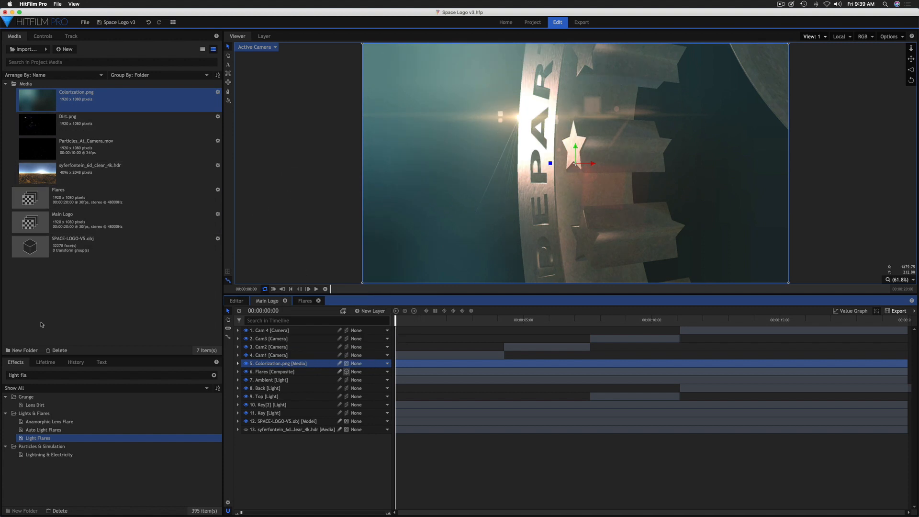
Lower the Colorization.png layer's opacity to 12% and toggle its visibility to compare the tint.
click(44, 38)
click(22, 99)
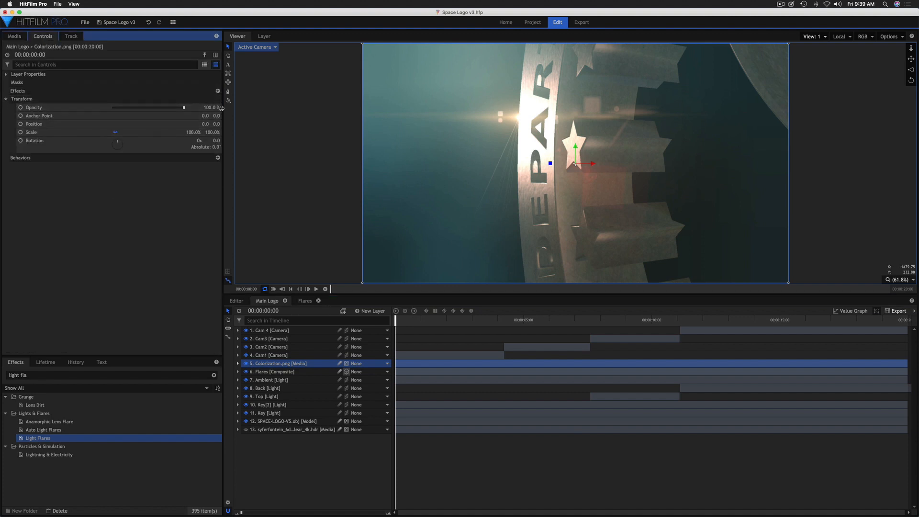
drag(221, 108, 175, 108)
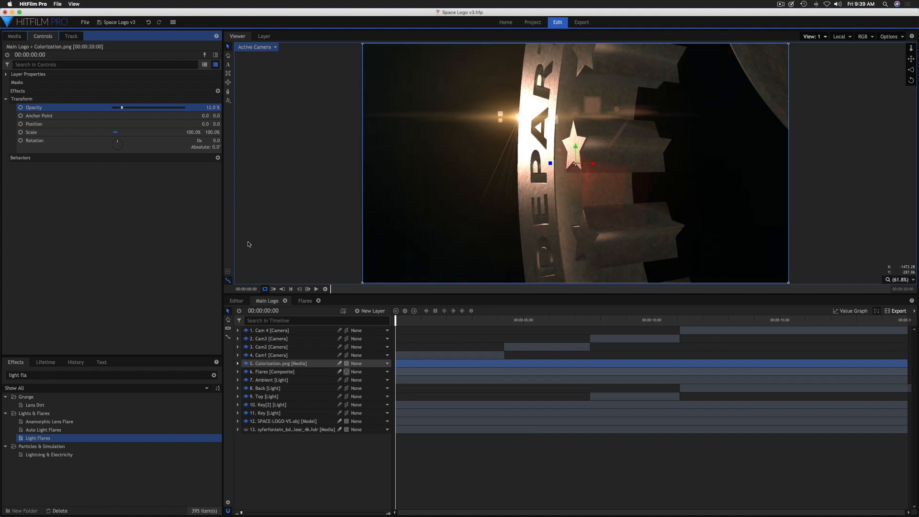
click(246, 363)
click(246, 364)
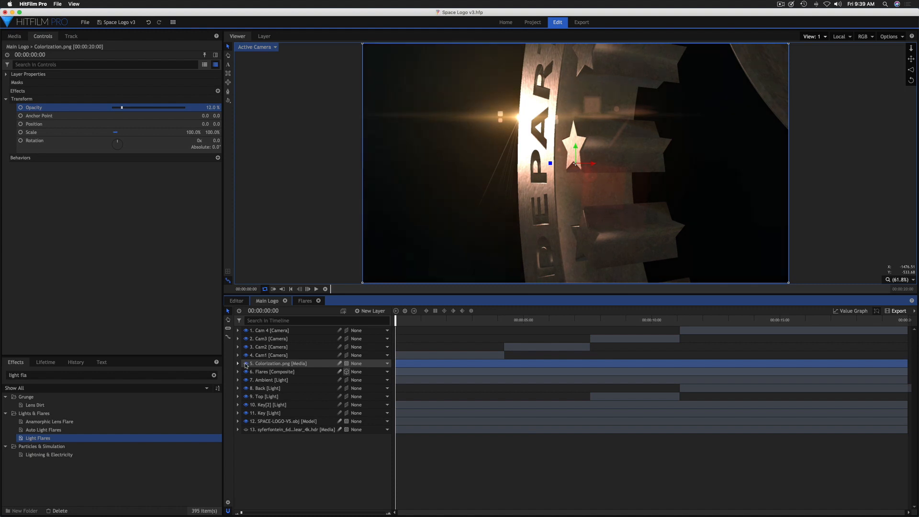
click(245, 364)
click(245, 363)
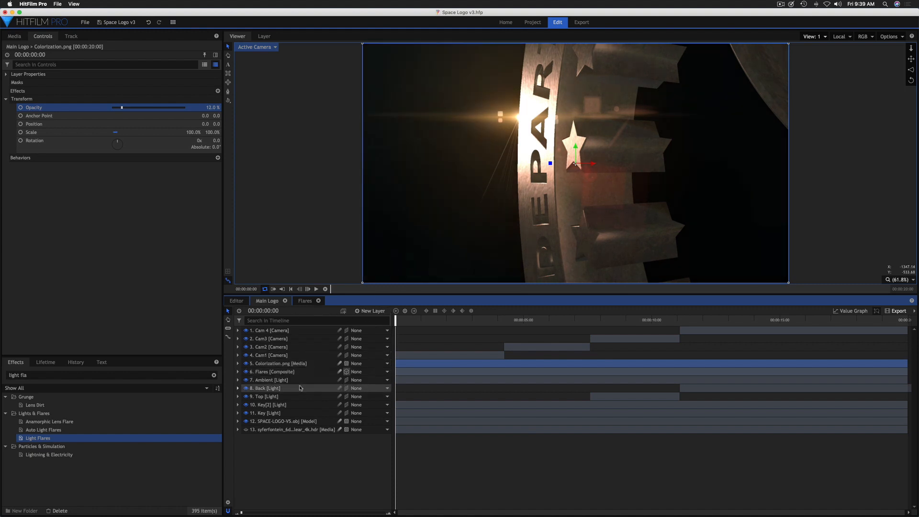
Set the Colorization.png layer's blend mode back to Add and scrub the timeline to check the look.
click(322, 363)
right_click(322, 364)
mouse_move(360, 176)
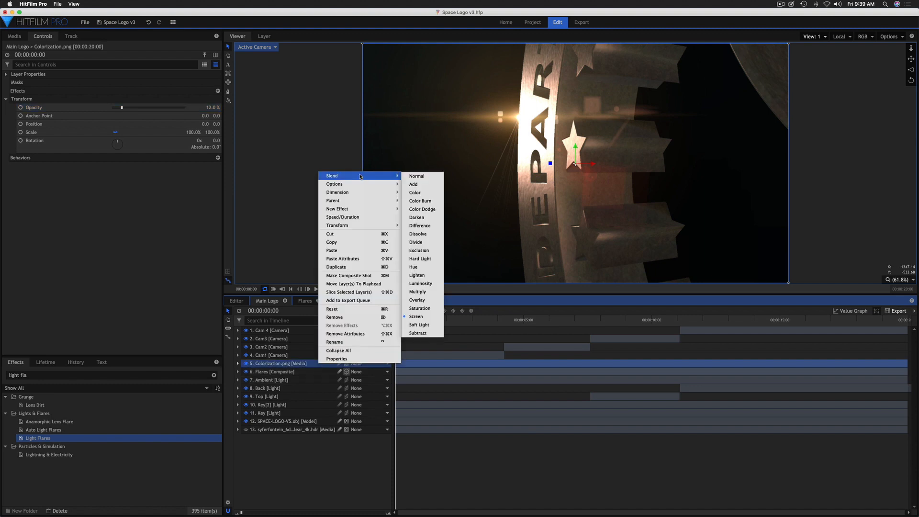
click(416, 184)
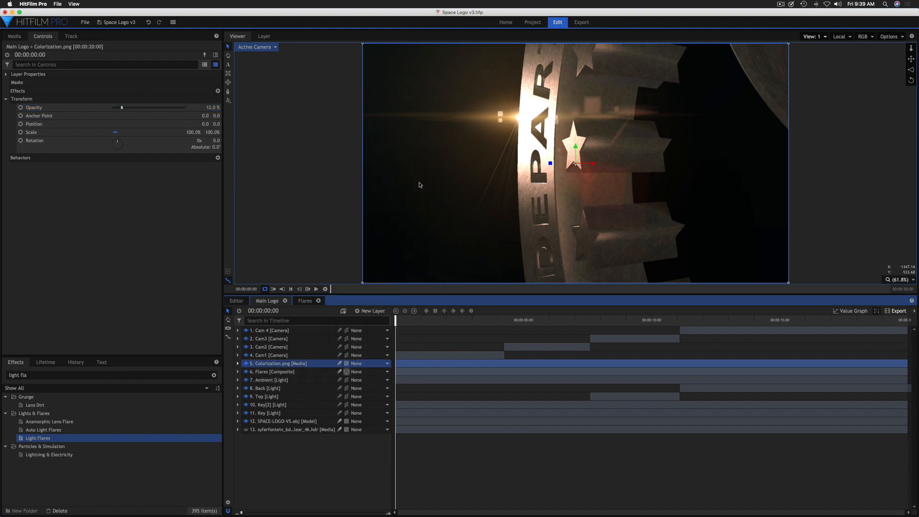
drag(396, 320, 320, 315)
Add a new grade layer on top of Main Logo and apply the Lens Dirt effect to it.
click(15, 37)
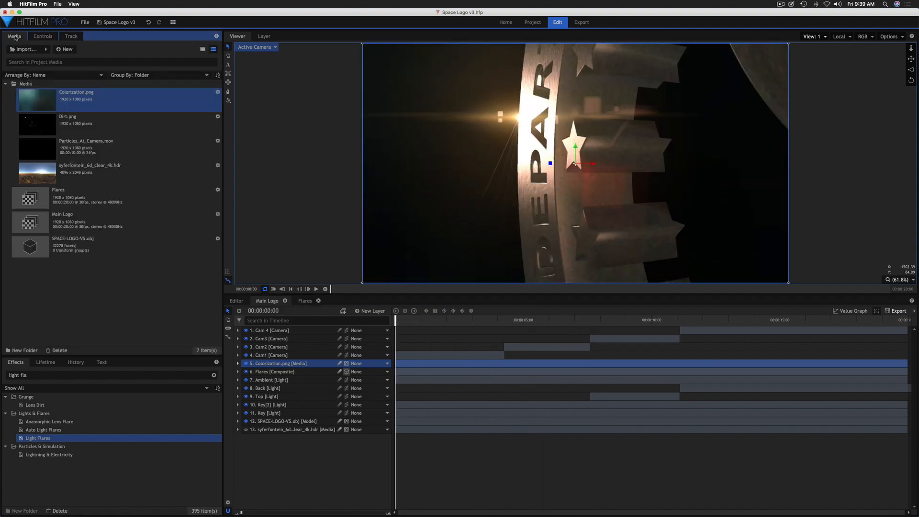
click(373, 311)
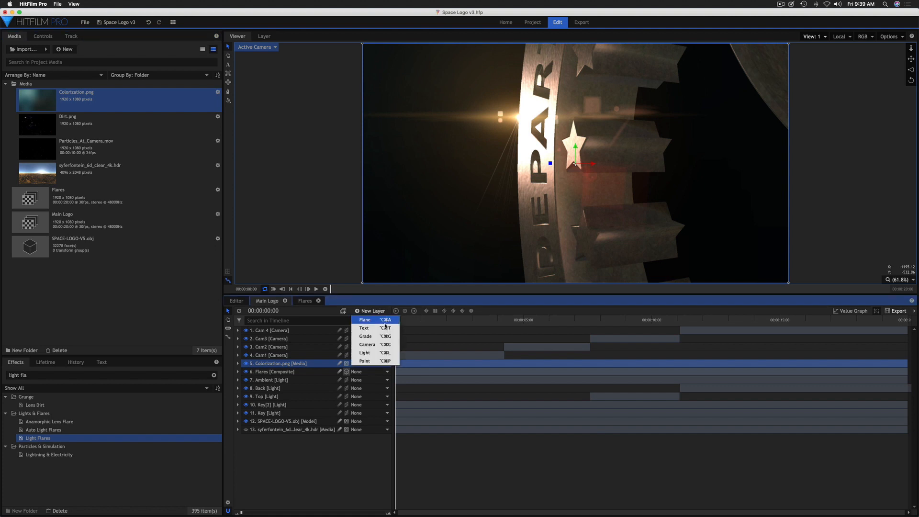
click(365, 336)
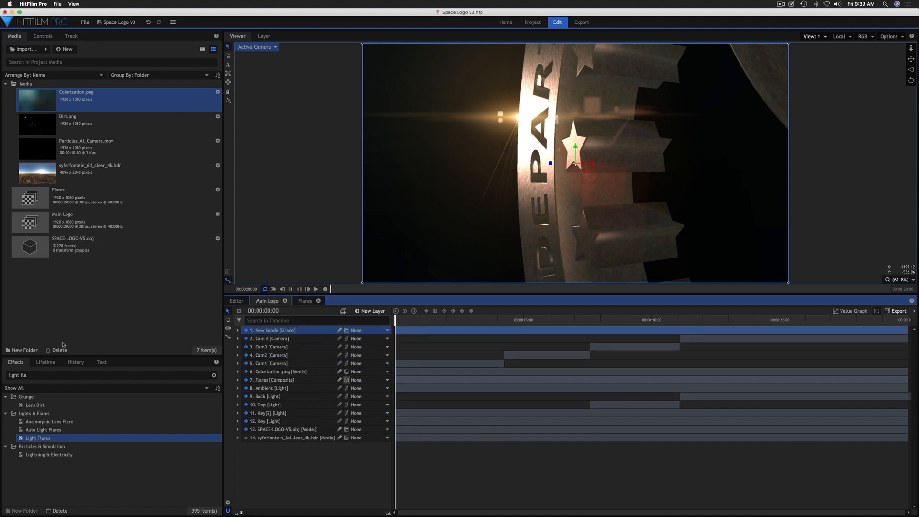
drag(41, 376, 2, 375)
text(l)
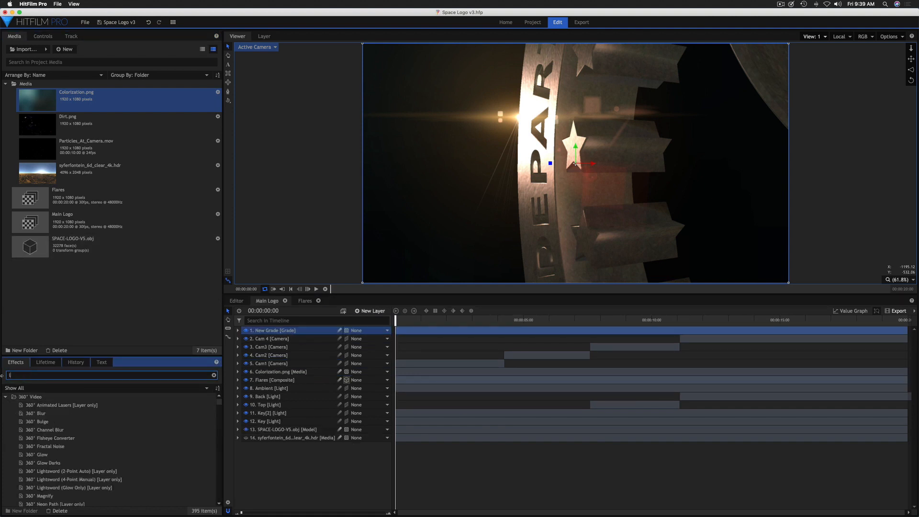
text(ens dl)
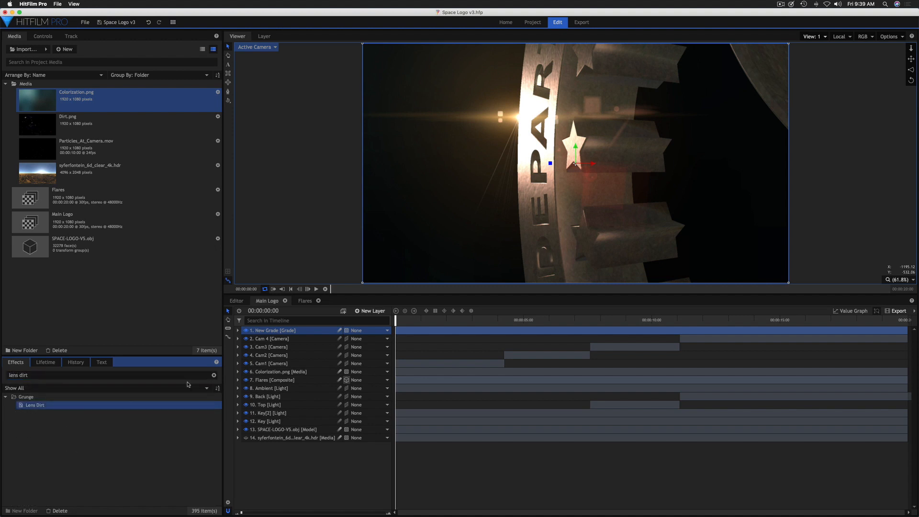
drag(306, 333, 308, 331)
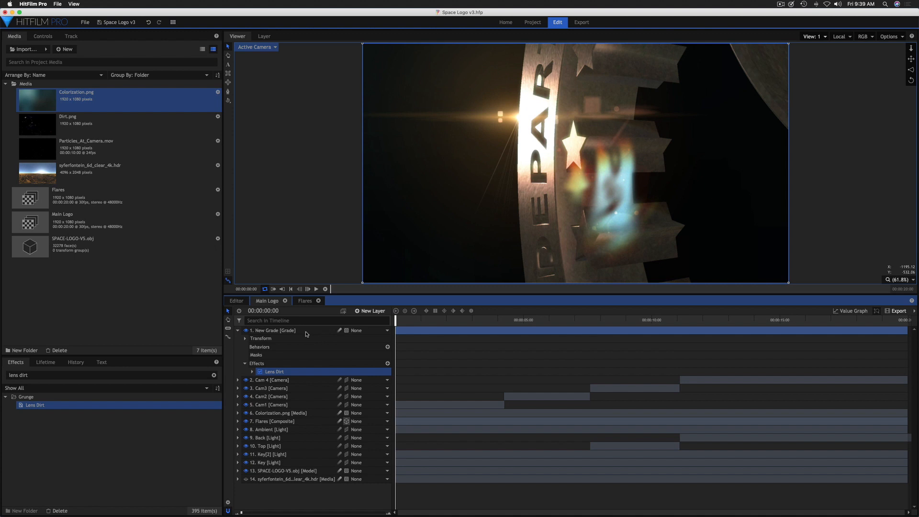
Look over the Lens Dirt settings, collapse the grade layer and add Dirt.png as a hidden layer beneath all others.
click(252, 372)
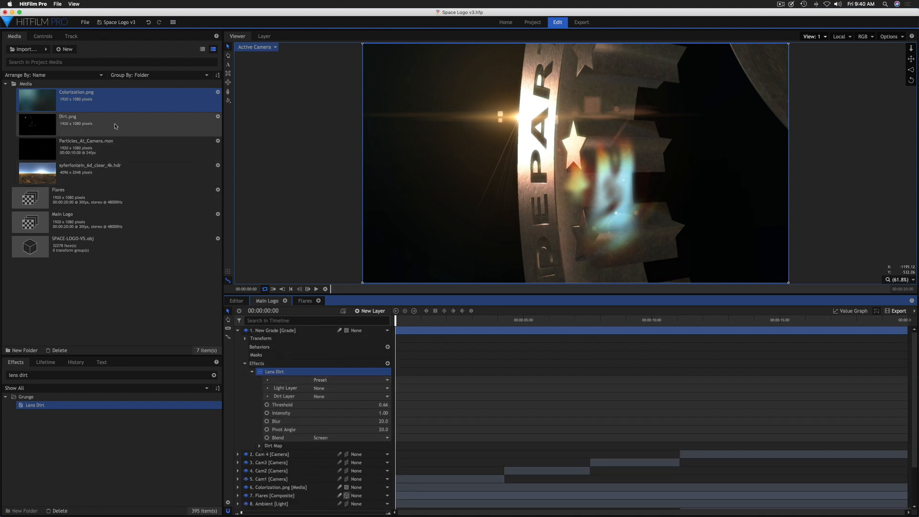
click(238, 330)
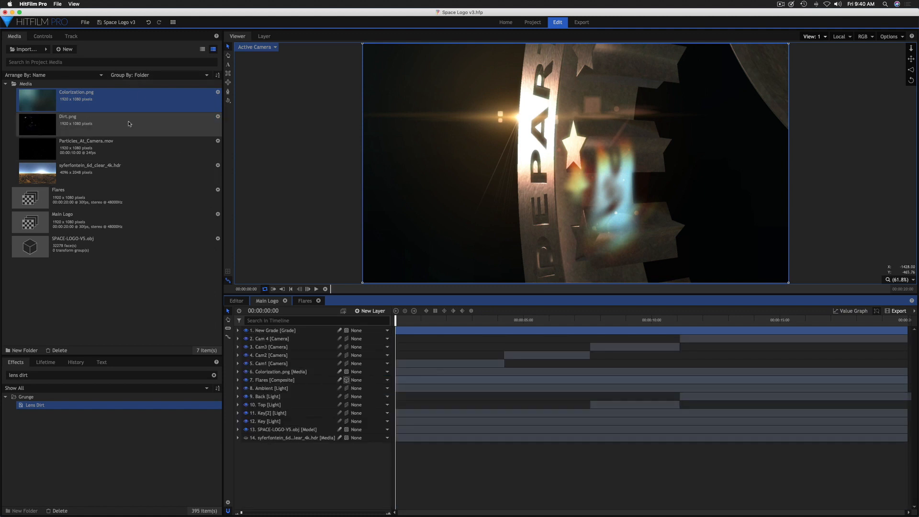
drag(129, 123, 307, 455)
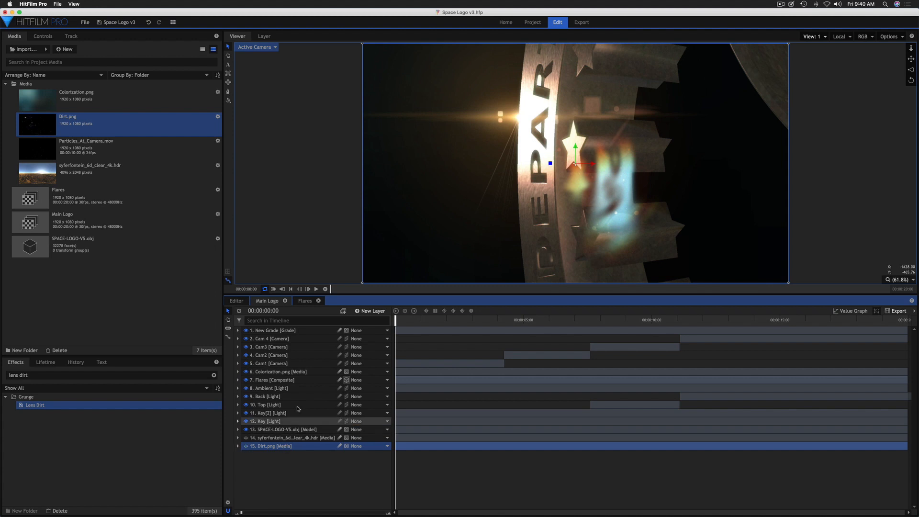
Set Dirt.png as the Dirt Layer of the Lens Dirt effect on the New Grade layer.
click(299, 331)
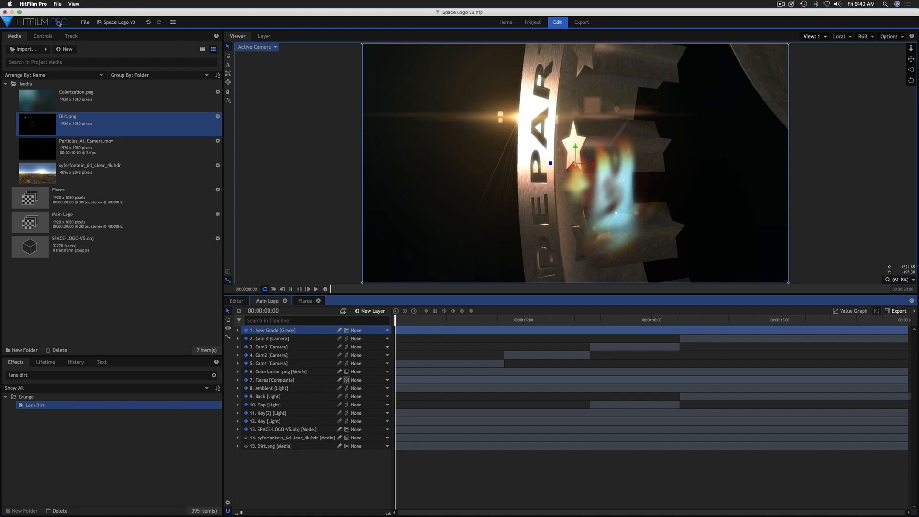
click(47, 39)
click(13, 115)
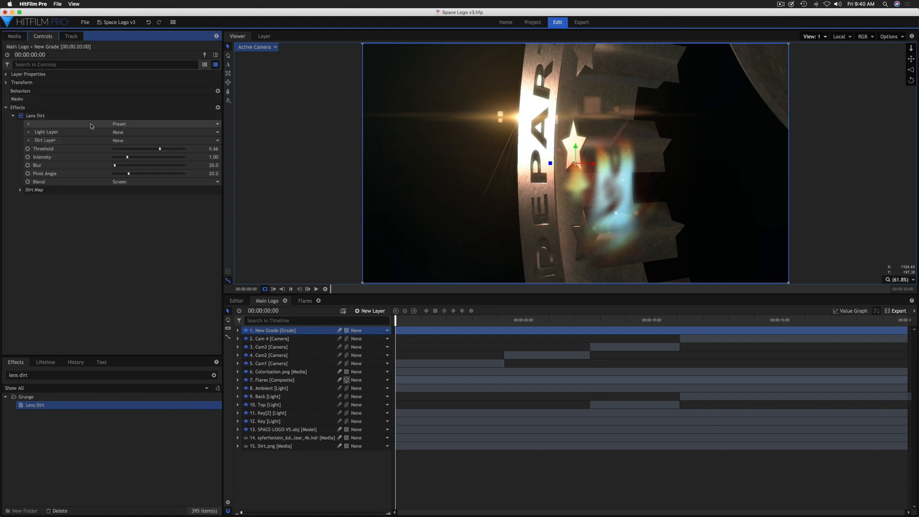
click(134, 140)
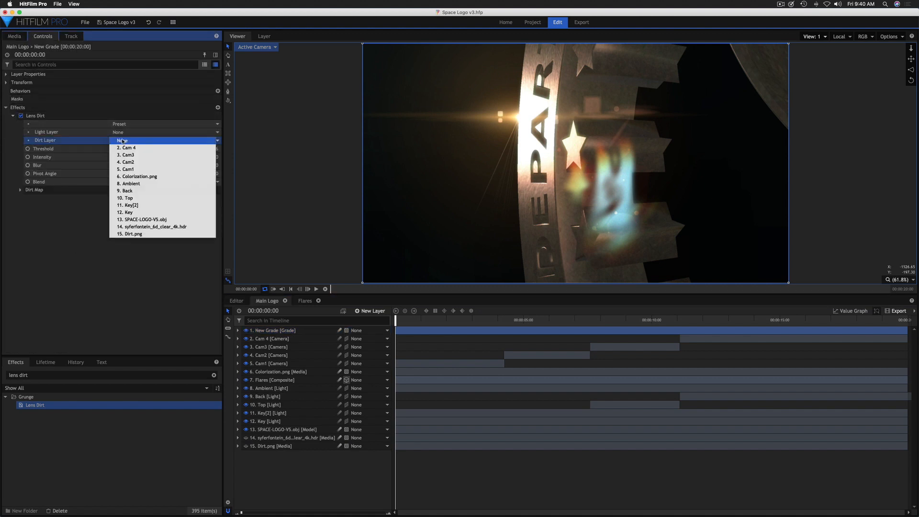
click(148, 234)
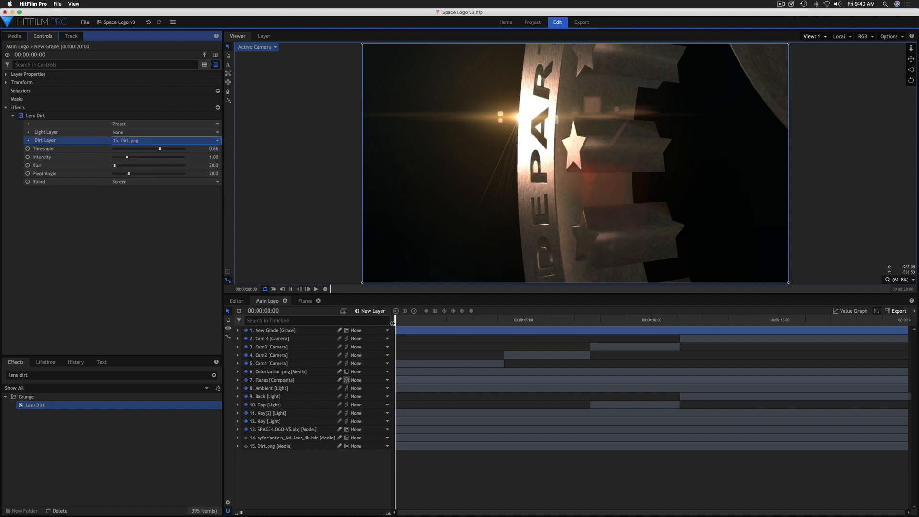
Scrub the first camera shots with and without Colorization.png to check the lens dirt, leaving the layer visible at the start frame.
drag(392, 322, 438, 325)
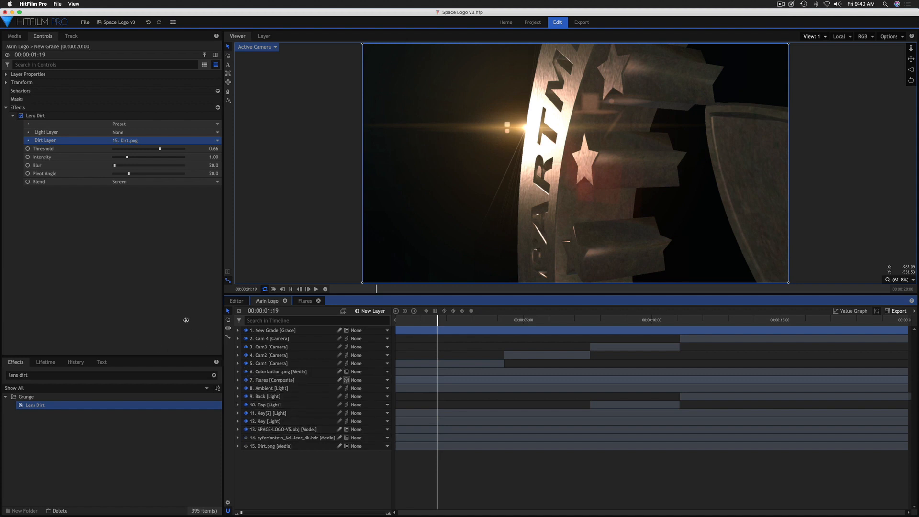
click(246, 371)
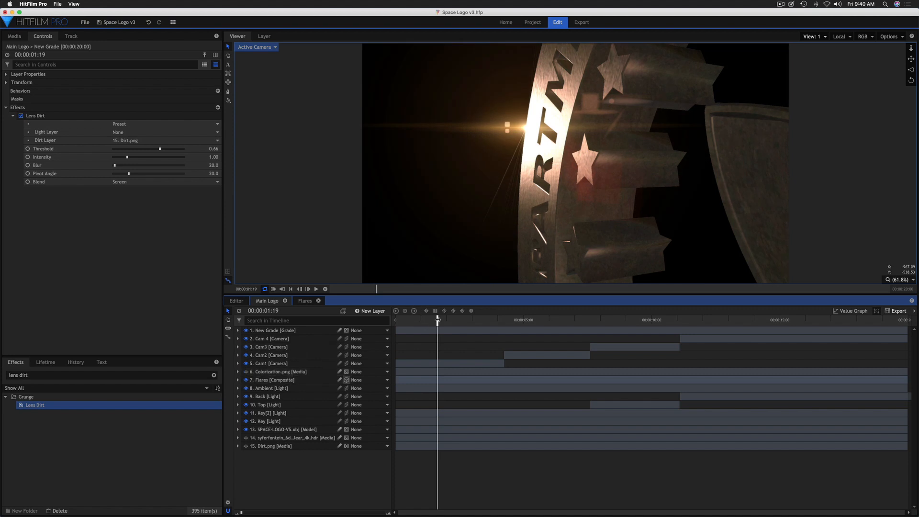
drag(437, 319, 551, 336)
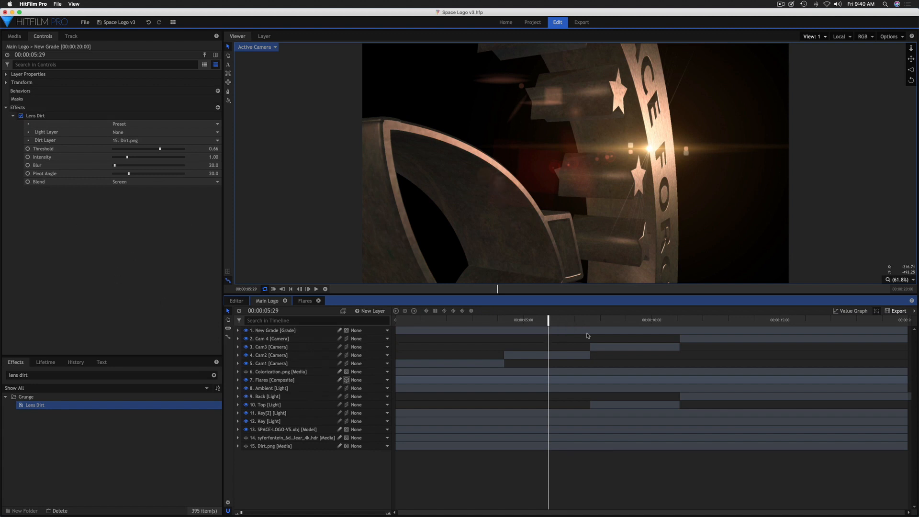
drag(545, 321, 275, 355)
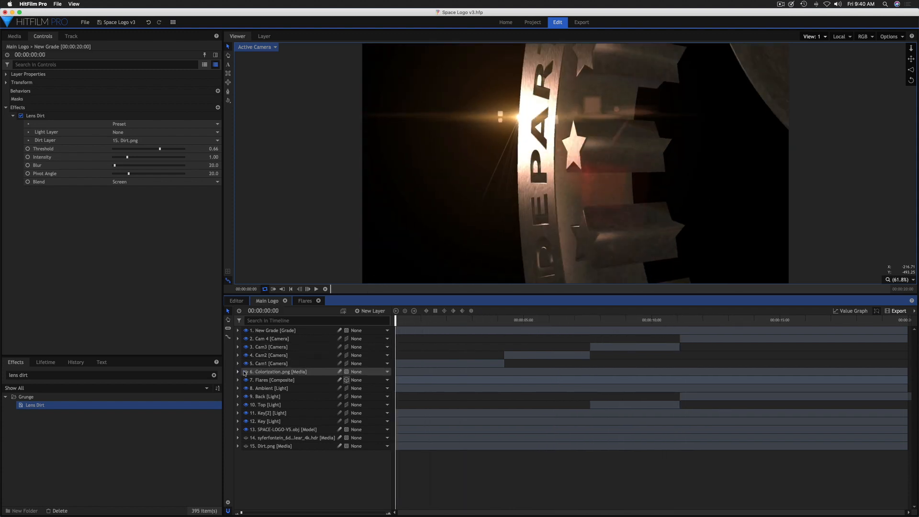
click(244, 372)
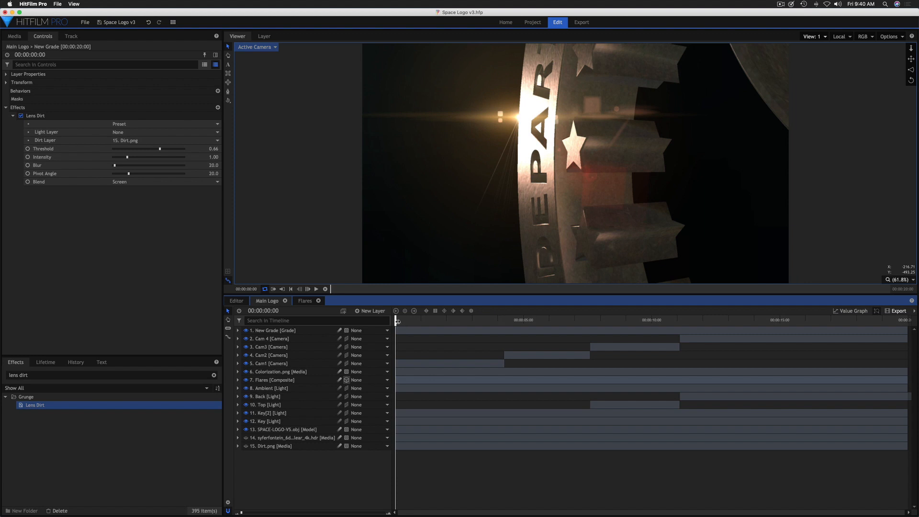
drag(397, 321, 261, 309)
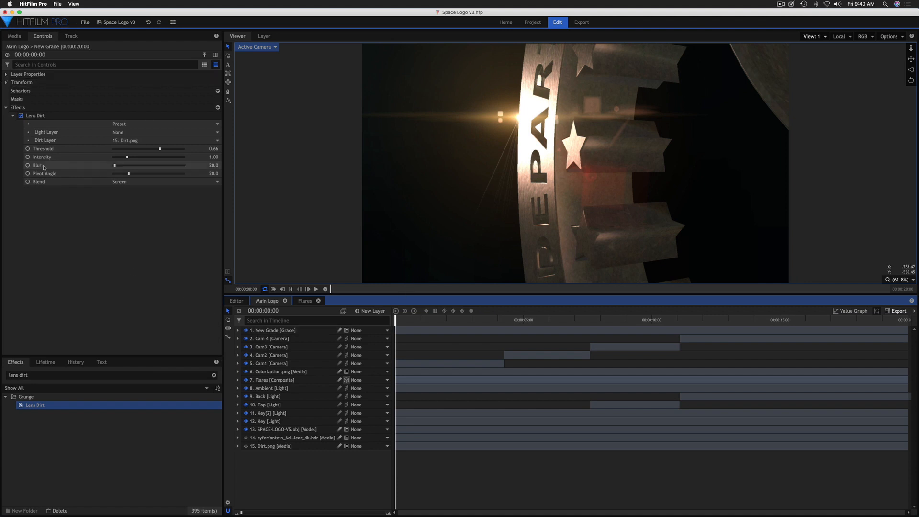
key(ctrl+Up)
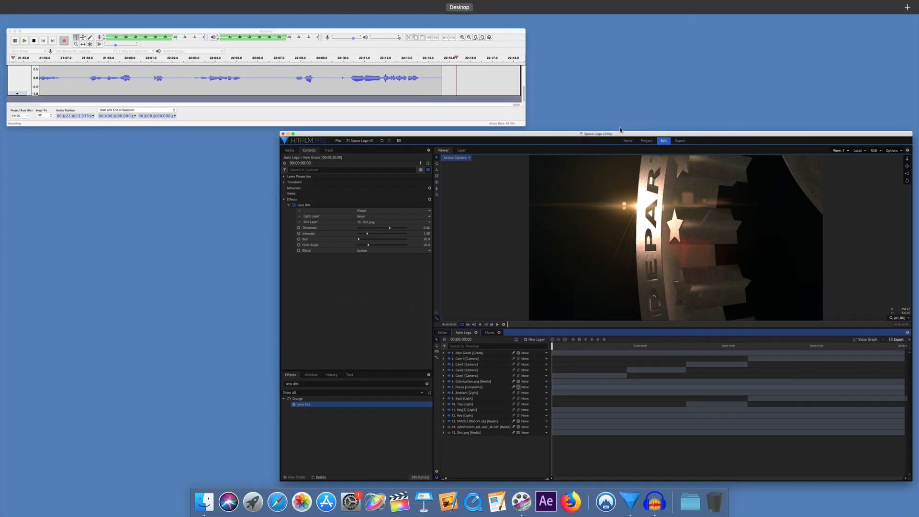
Search the effects library for "star" and look through the matching effects and presets for a star field.
click(634, 135)
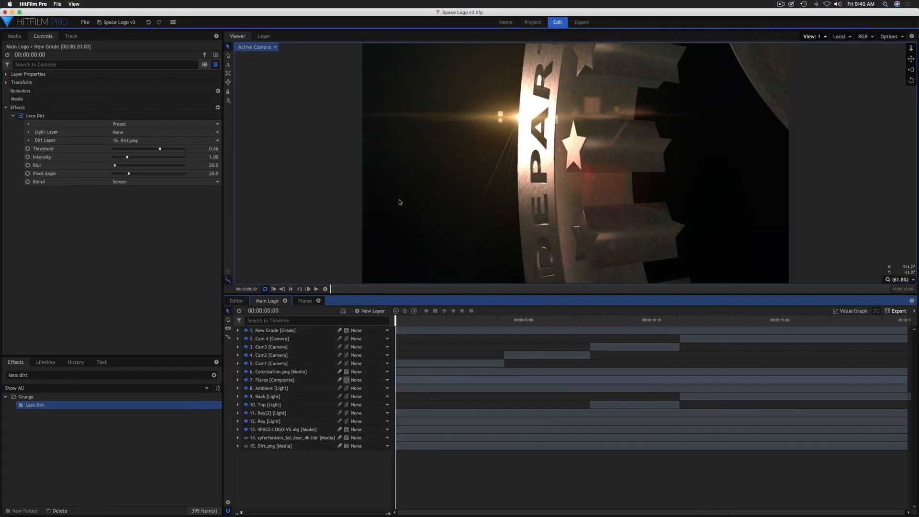
click(34, 376)
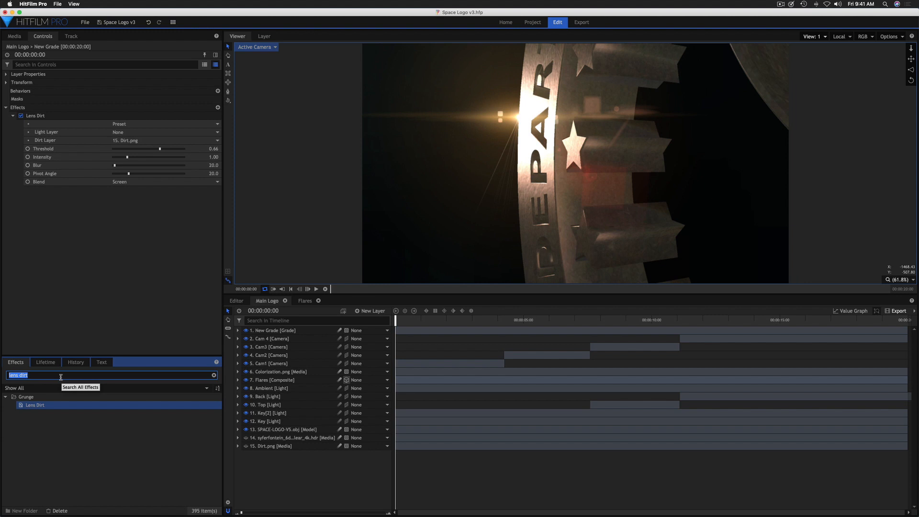
text(st)
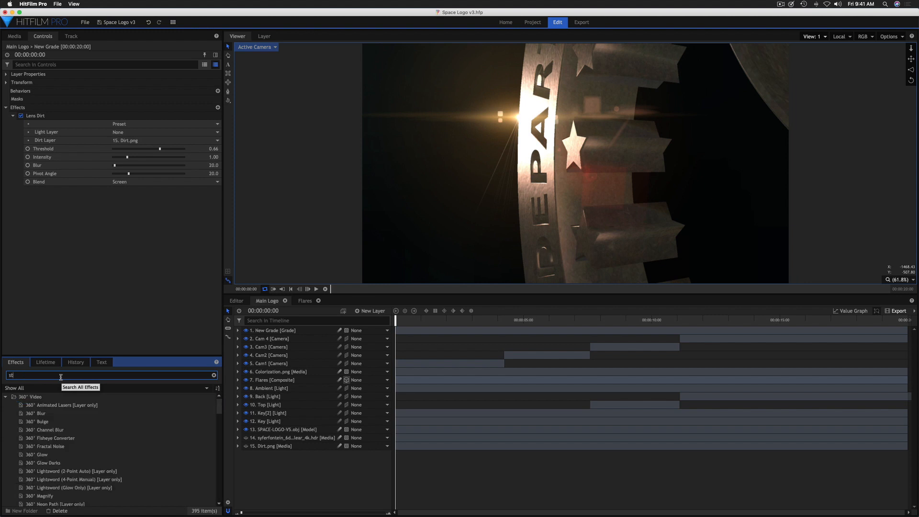
text(ar)
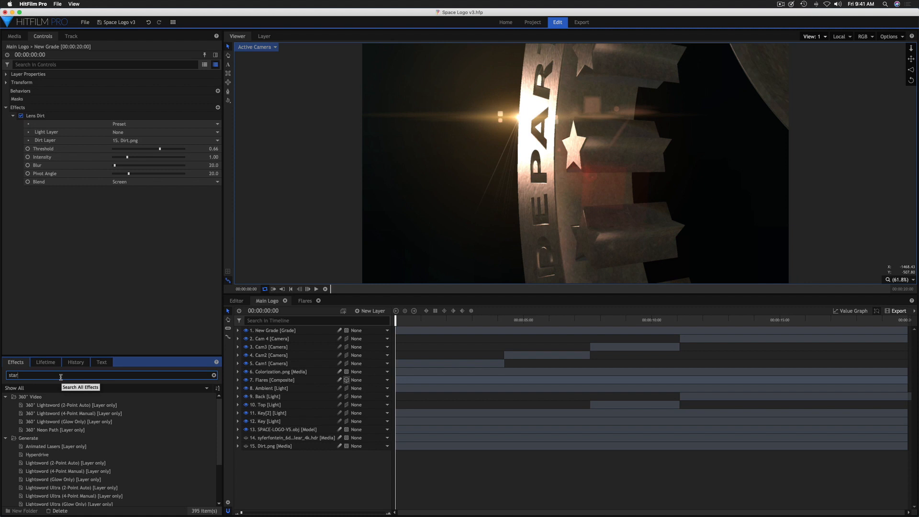
text(f)
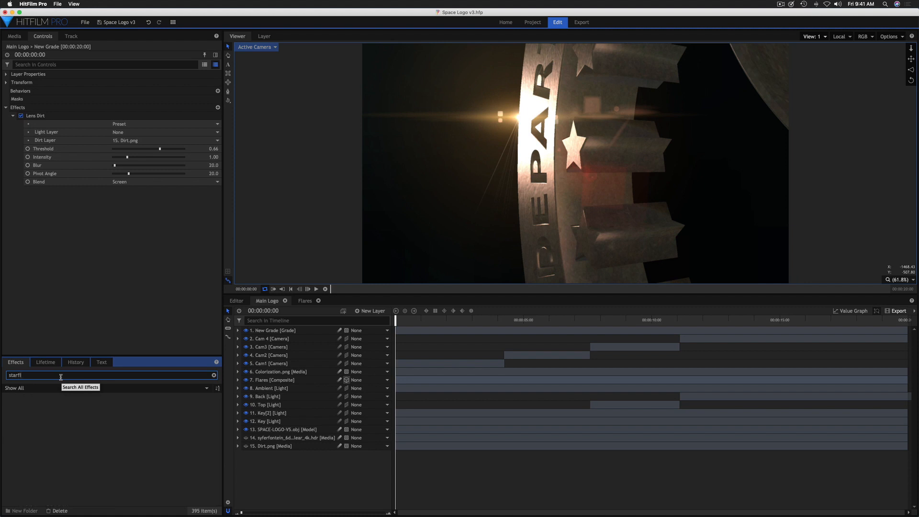
text(ll)
key(BackSpace)
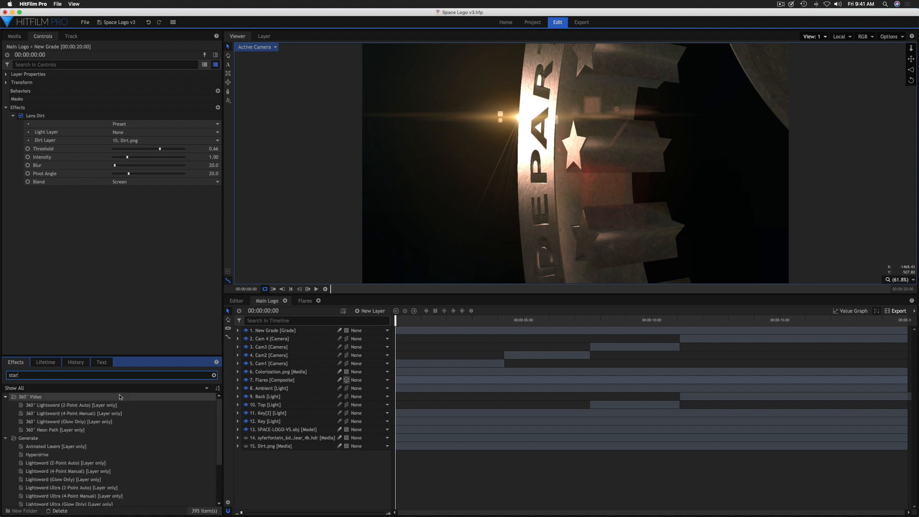
scroll(110, 421, down, 3)
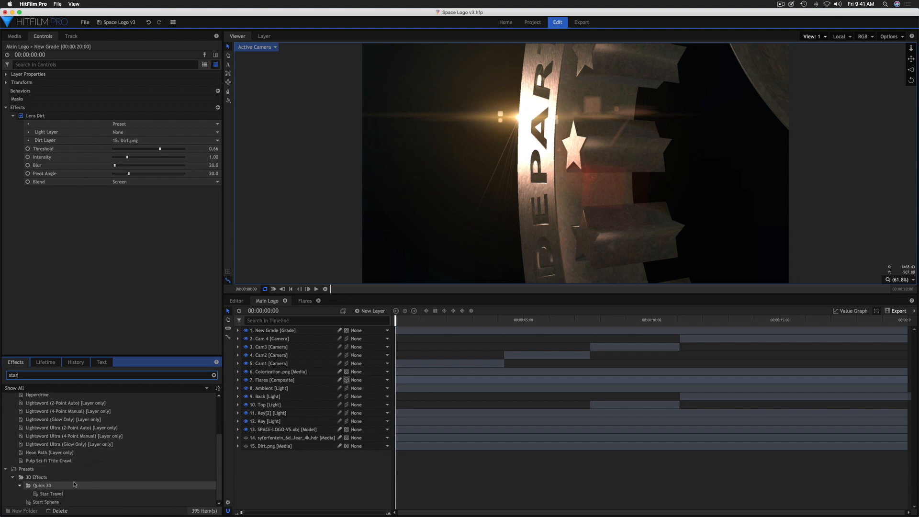
scroll(74, 500, up, 3)
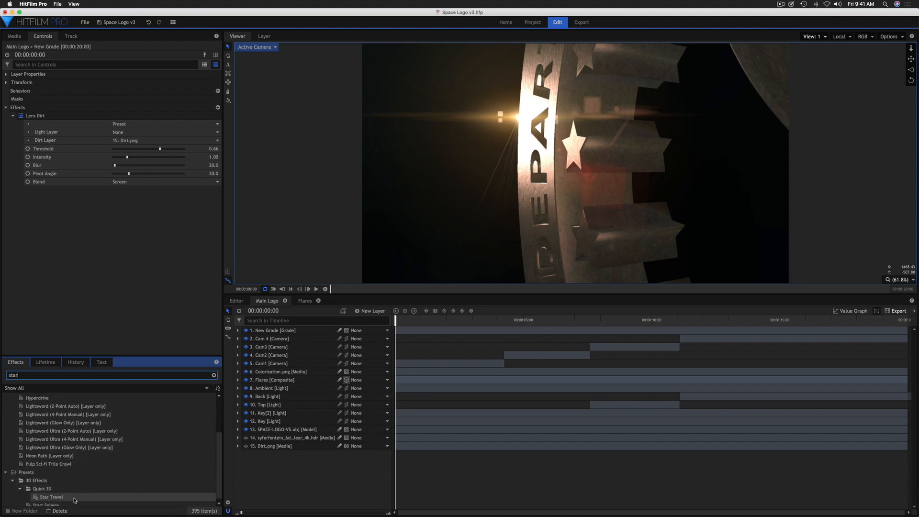
scroll(74, 500, up, 1)
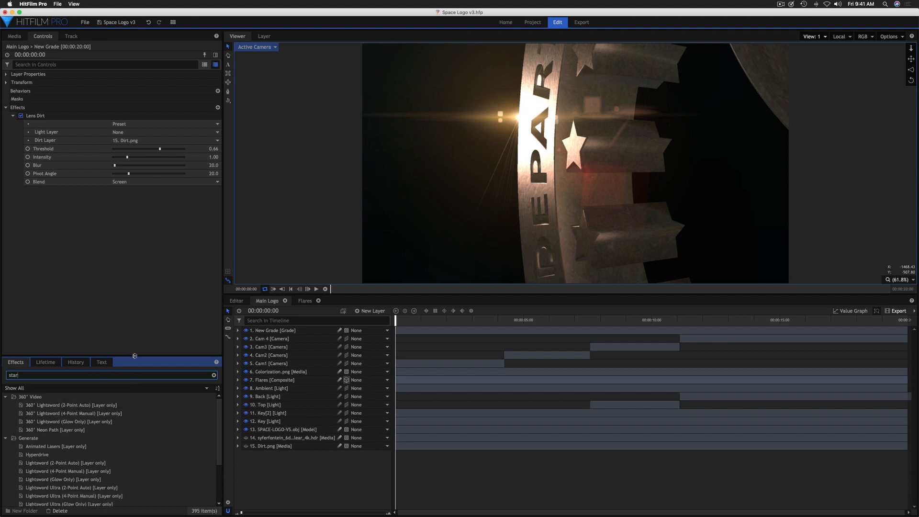
Enlarge the effects list, search it for "star" and add the Start Sphere preset beneath all other Main Logo layers.
drag(135, 356, 141, 275)
text(f)
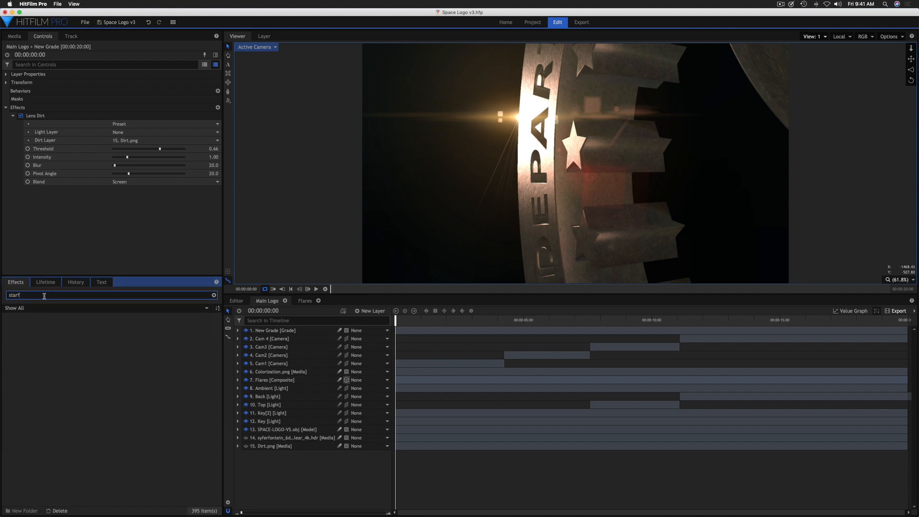
text(e)
key(BackSpace)
key(BackSpace)
key(BackSpace)
key(BackSpace)
key(BackSpace)
key(BackSpace)
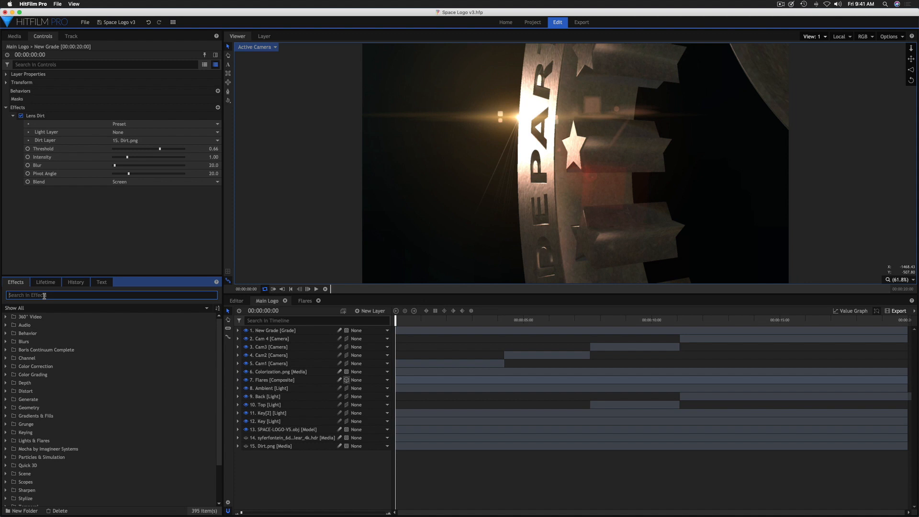
text(star)
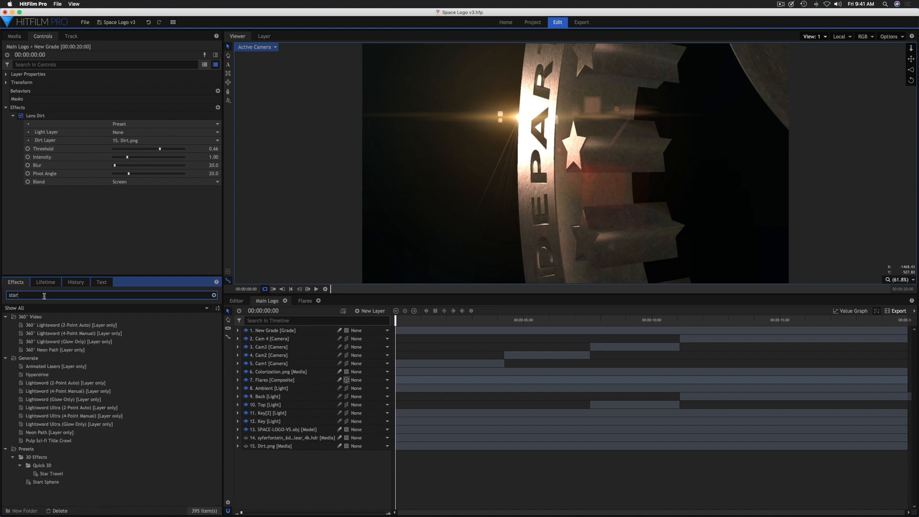
click(77, 482)
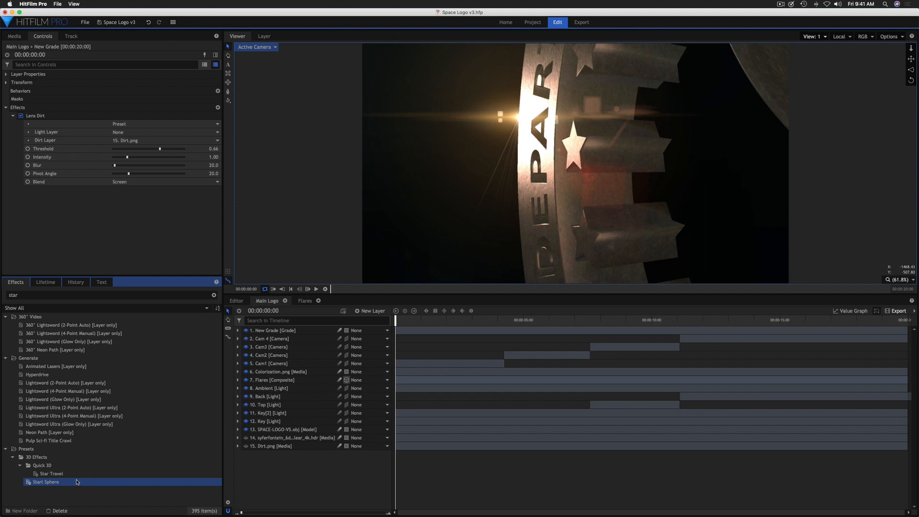
drag(175, 470, 280, 461)
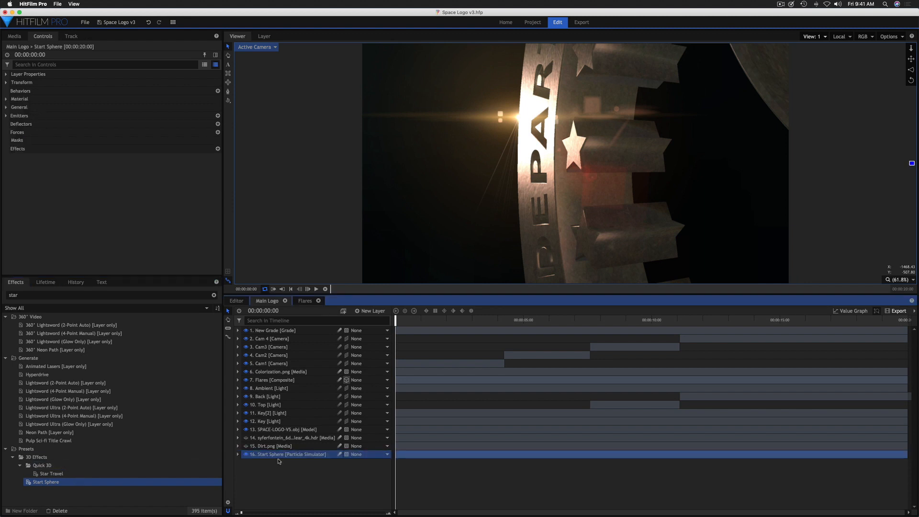
Scrub the shots to check the stars and shift the Start Sphere layer slightly earlier than the composite's start.
drag(398, 320, 595, 324)
drag(513, 313, 350, 316)
drag(467, 456, 458, 457)
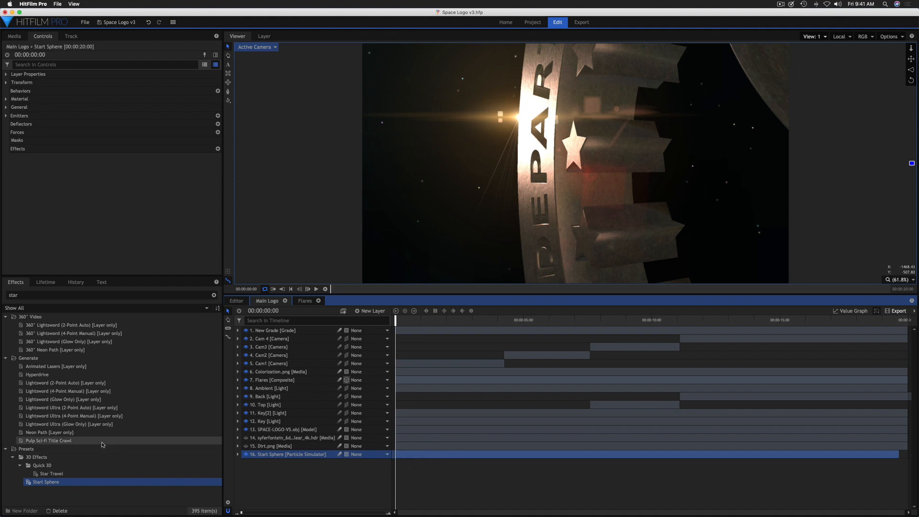
Set the movement scale of Start Sphere's particle system to 200% and scrub the timeline to check the smaller stars.
click(6, 116)
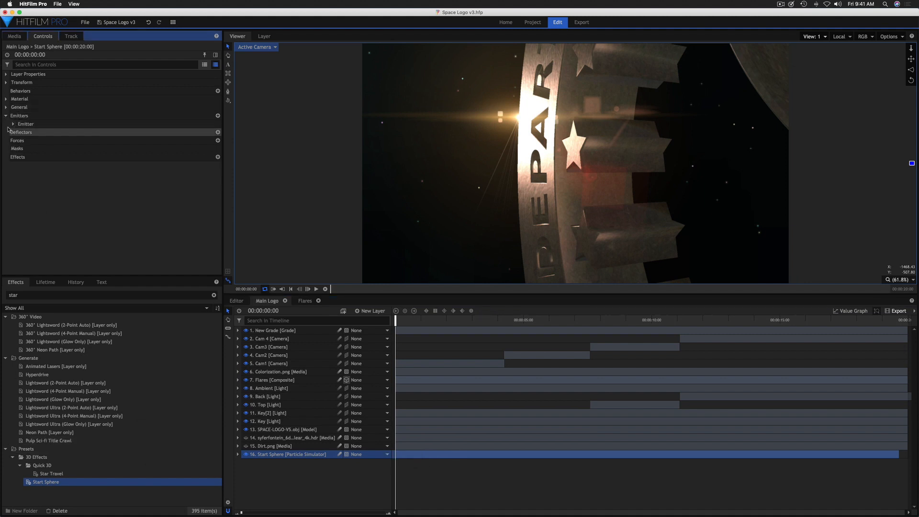
click(13, 124)
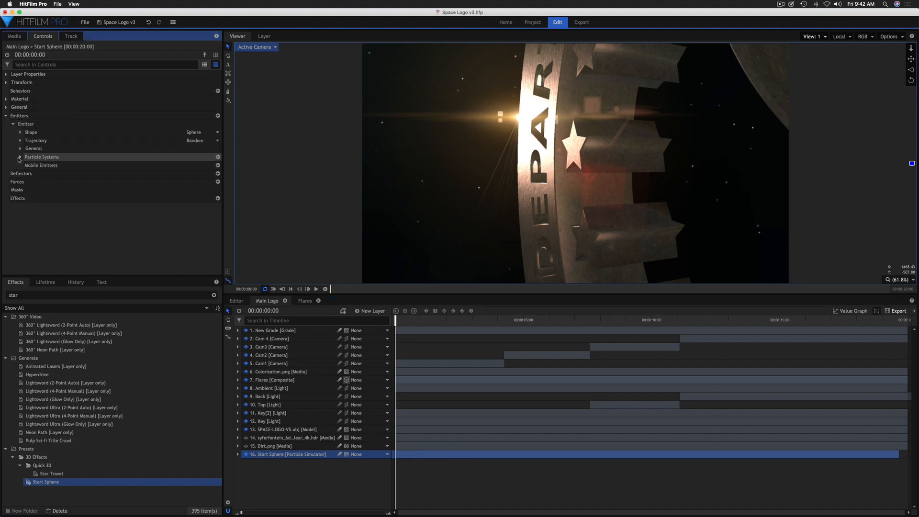
click(22, 158)
click(20, 157)
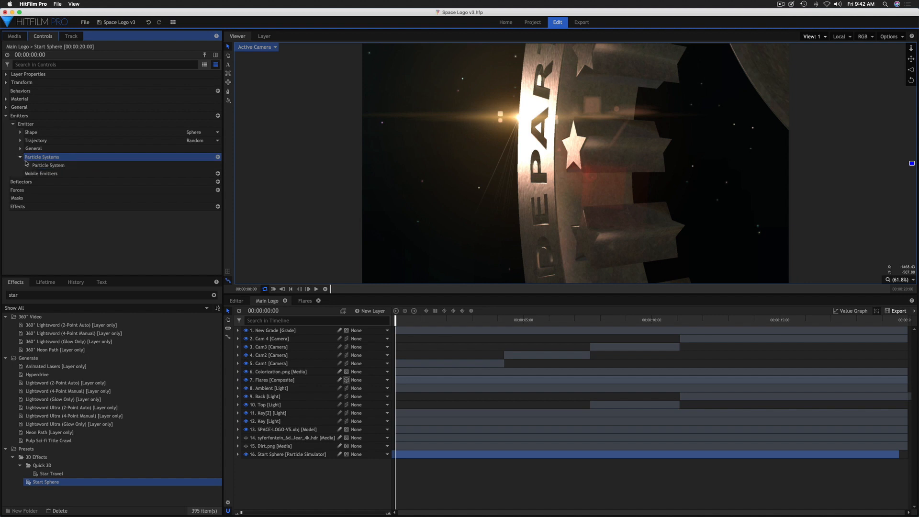
click(28, 165)
click(34, 198)
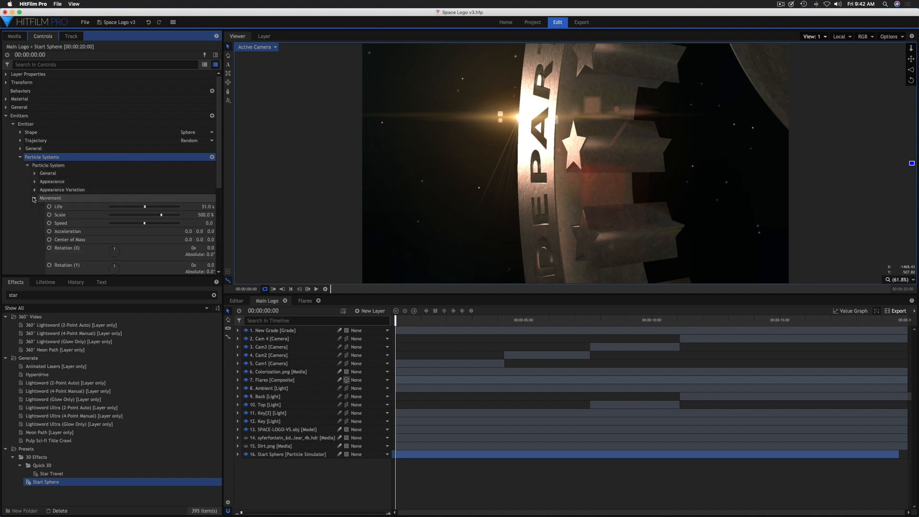
click(207, 215)
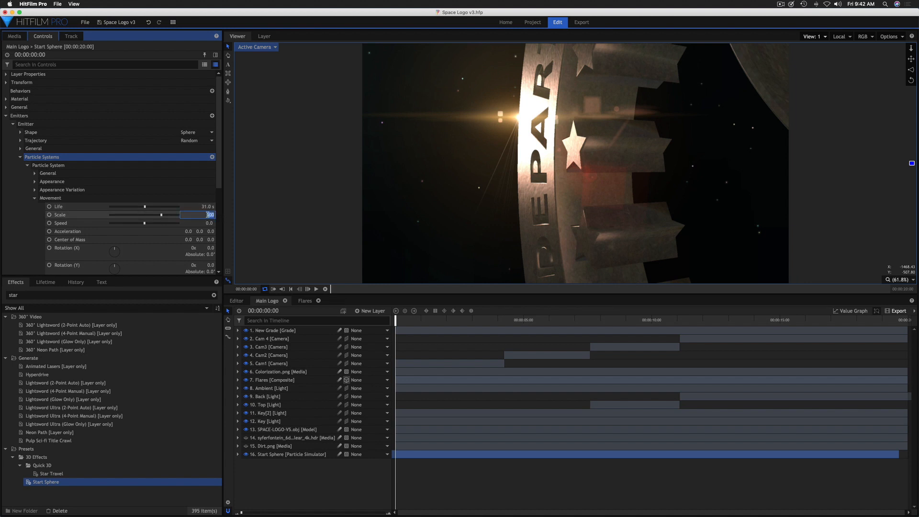
text(200)
key(Return)
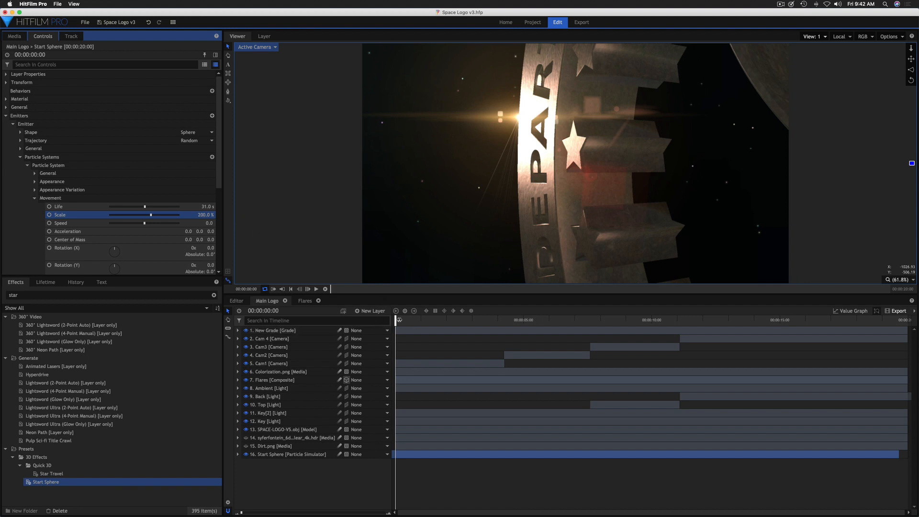
drag(396, 320, 329, 336)
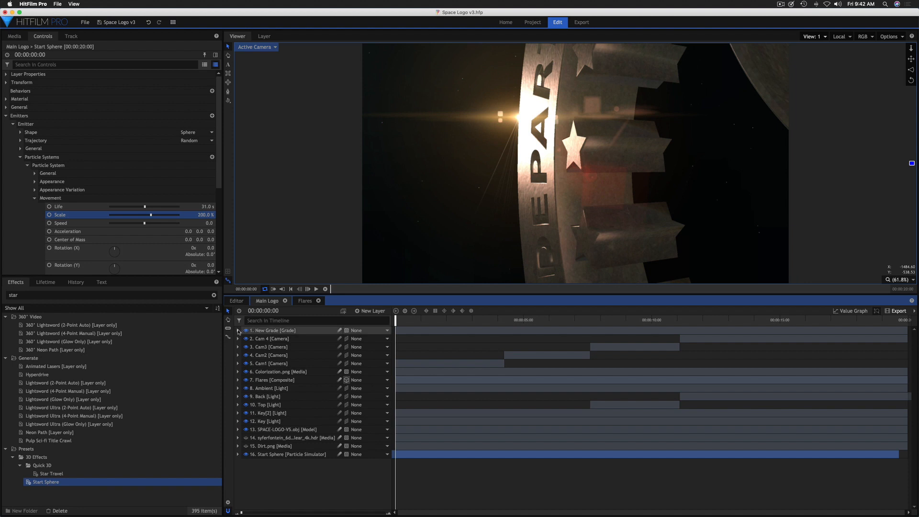
Add Particles_At_Camera.mov directly beneath the Flares layer and scrub to 00:00:02:05 to view it.
click(14, 37)
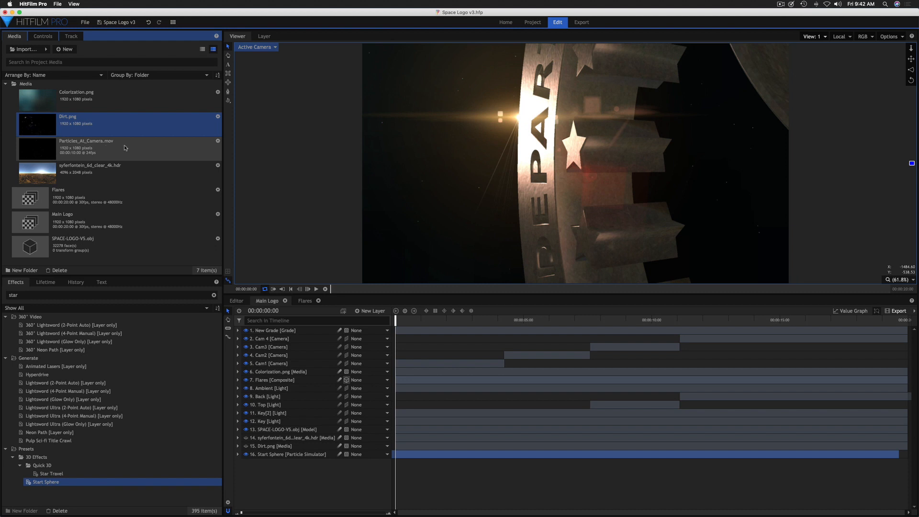
drag(125, 147, 303, 387)
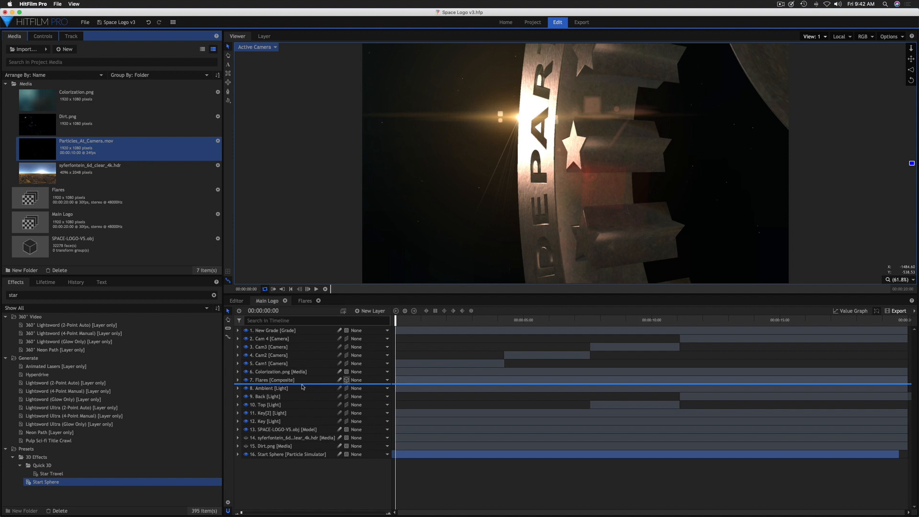
drag(302, 386, 303, 386)
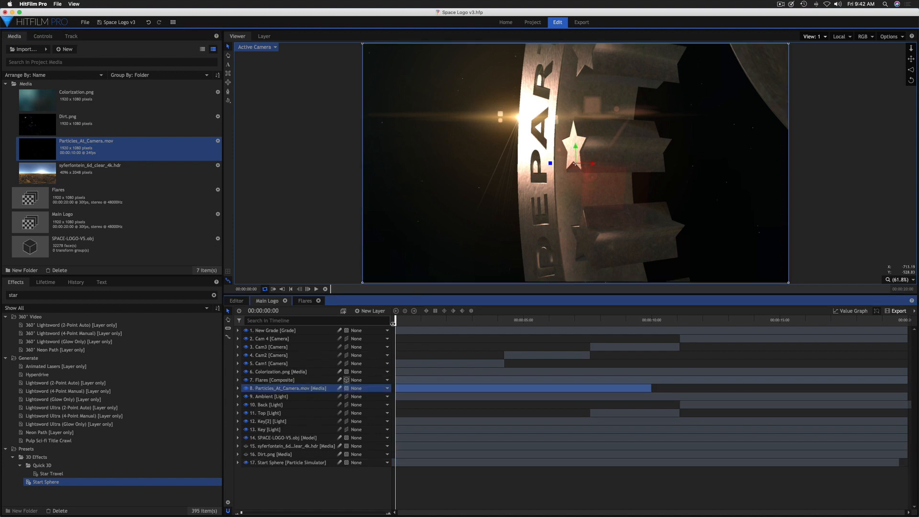
drag(396, 321, 451, 328)
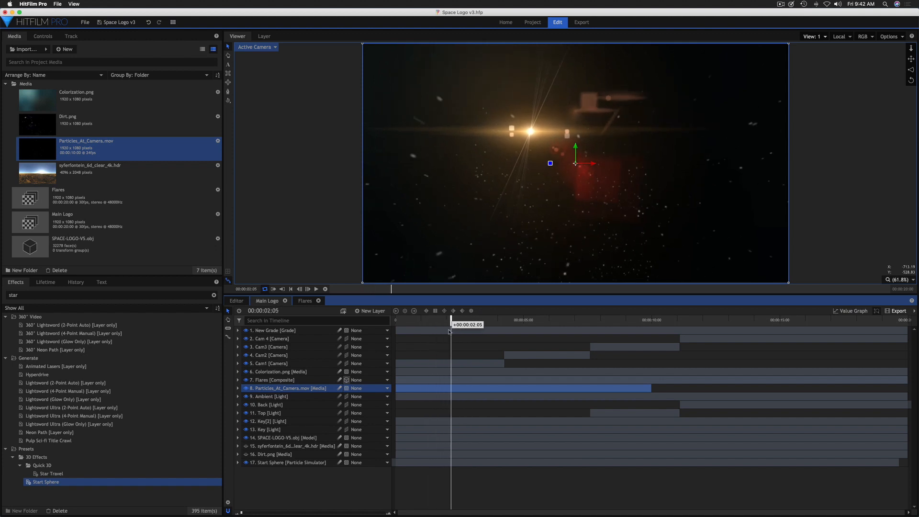
Try the Add blend mode on the Particles_At_Camera.mov layer and set it back to Normal.
right_click(306, 390)
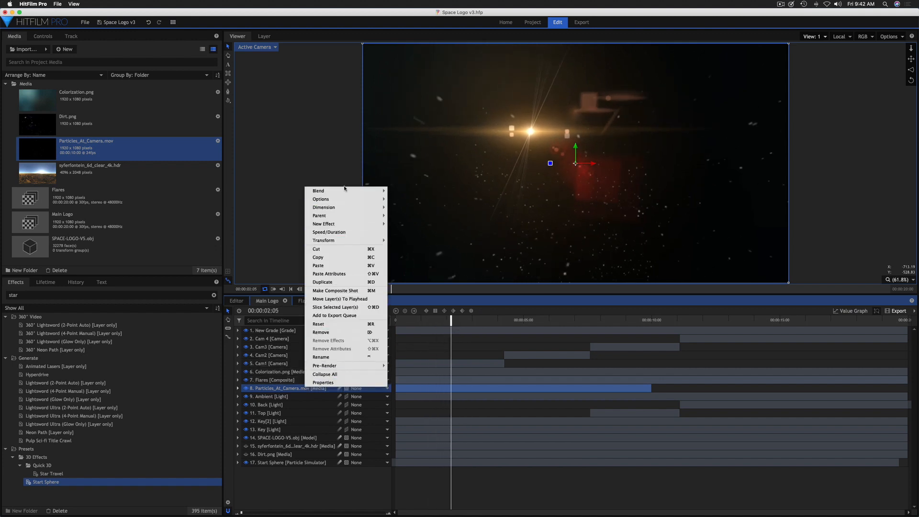
mouse_move(365, 191)
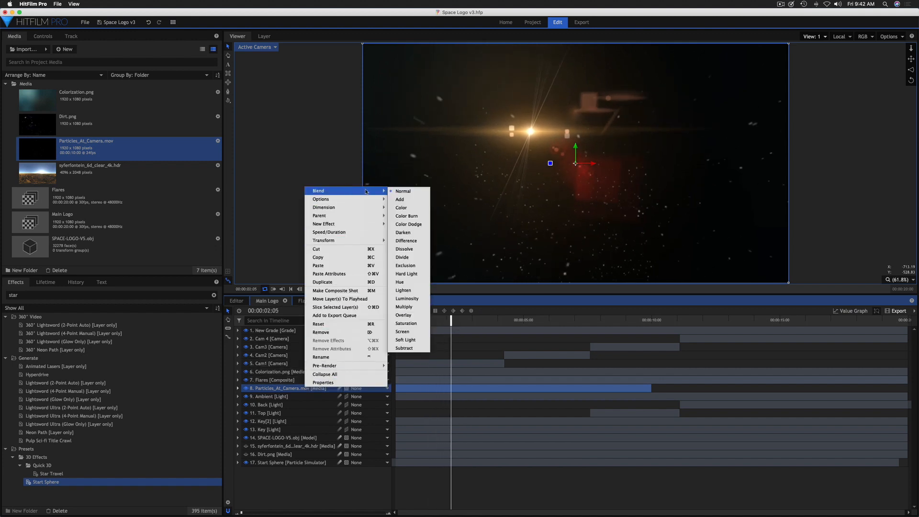
click(416, 201)
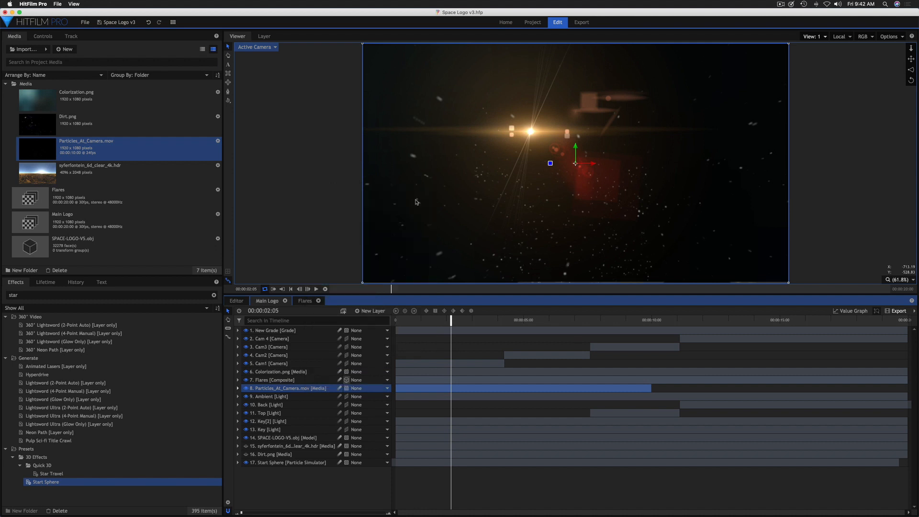
right_click(317, 390)
mouse_move(358, 192)
click(415, 192)
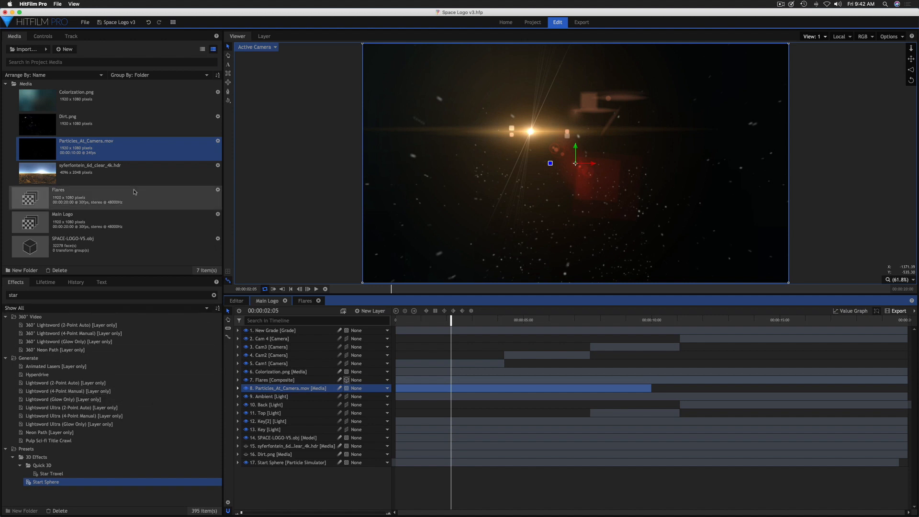
Lower the opacity of the Particles_At_Camera.mov layer to 5%.
click(44, 37)
click(7, 107)
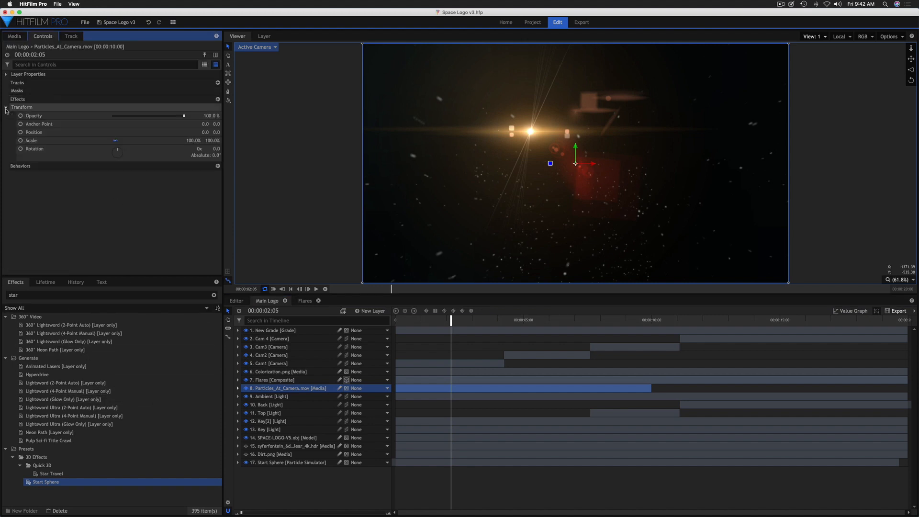
drag(149, 119, 127, 119)
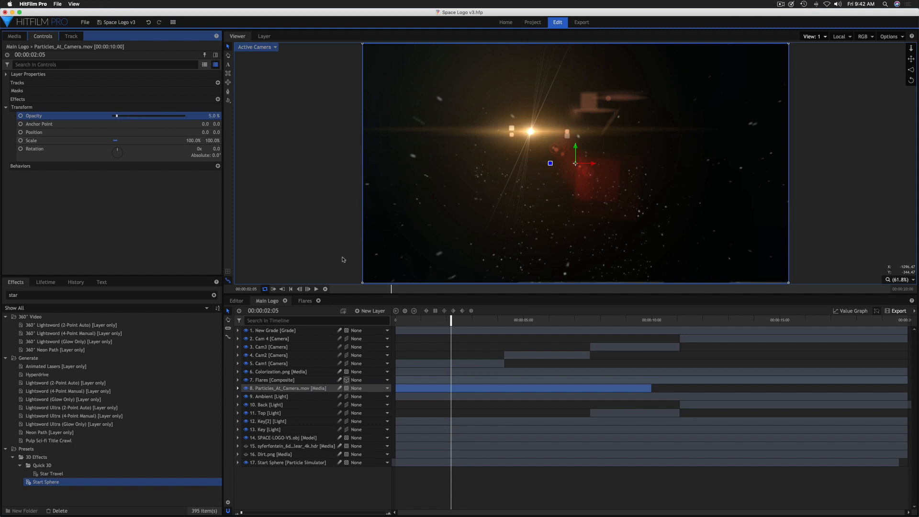
Try shifting the Particles_At_Camera.mov layer earlier in time, and delete it from the Main Logo composite.
drag(451, 320, 782, 342)
drag(589, 391, 541, 399)
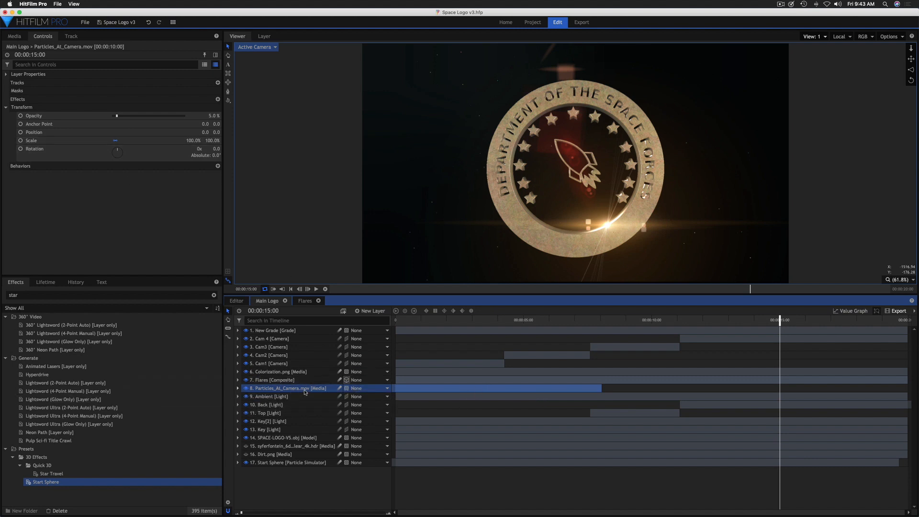
key(Delete)
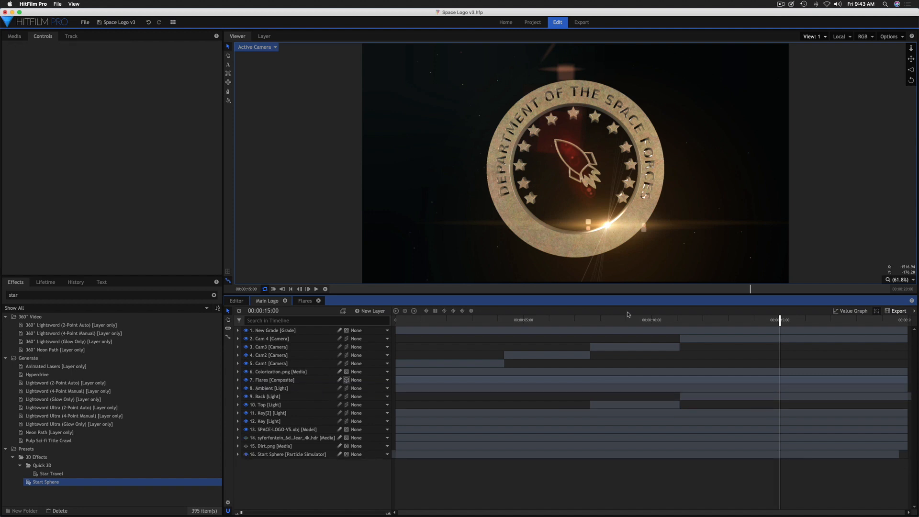
drag(780, 320, 725, 340)
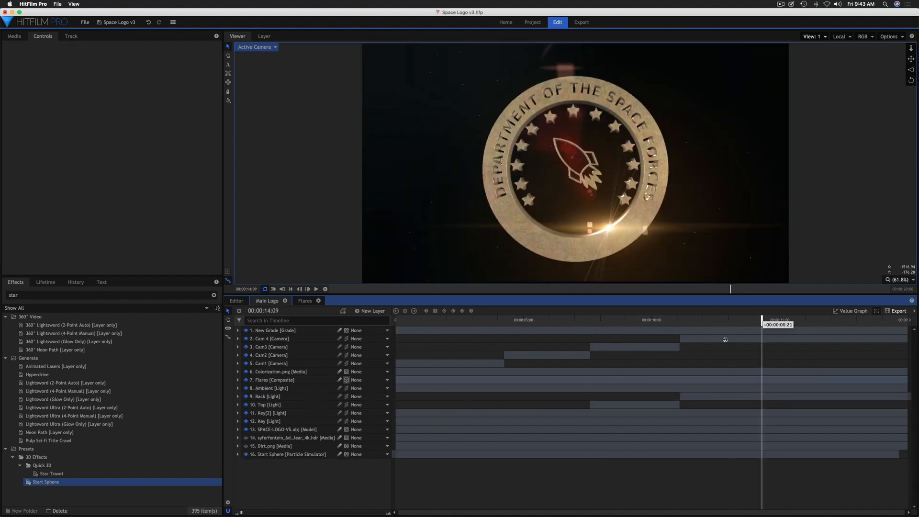
Search the effects for "vig" and apply the Vignette color grading effect to the New Grade layer of the Main Logo composite.
click(294, 331)
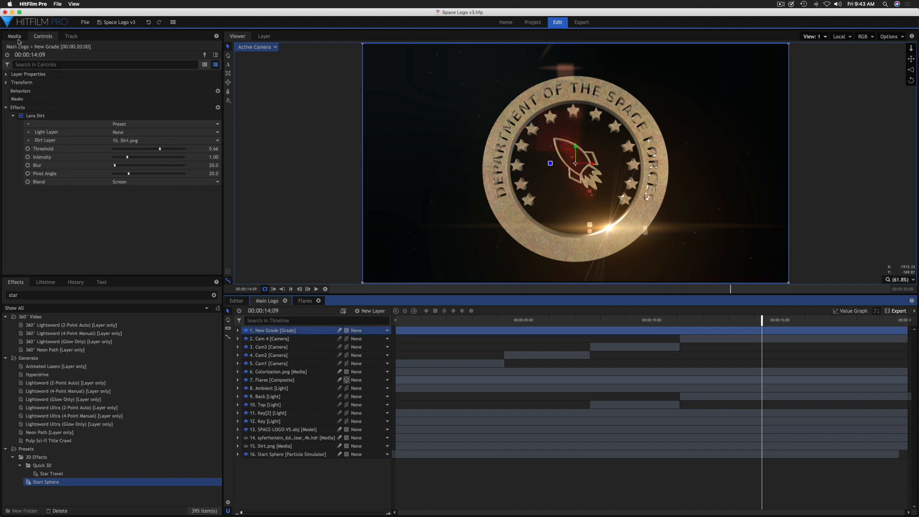
click(26, 295)
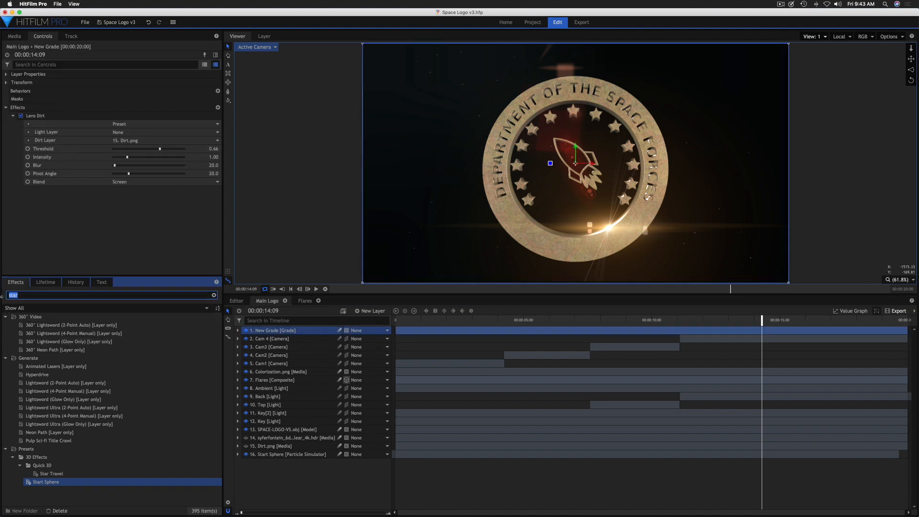
text(vig)
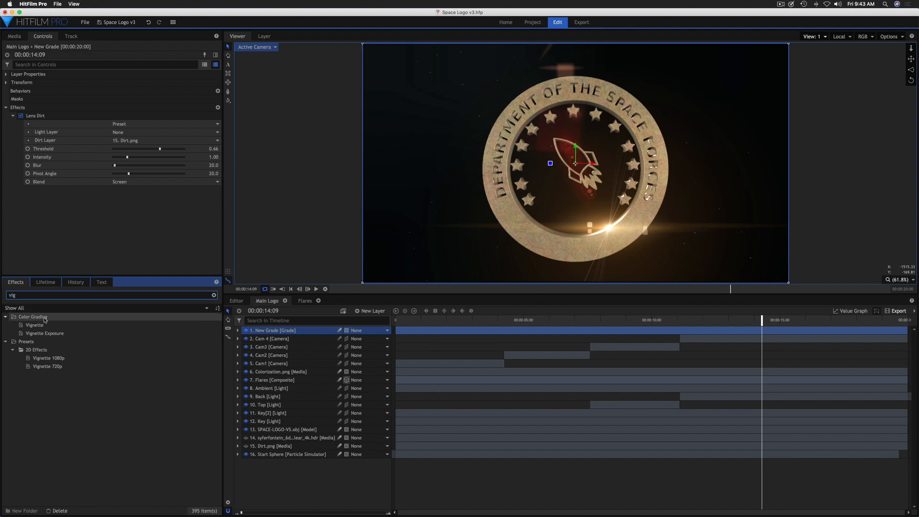
click(47, 323)
drag(284, 330, 279, 331)
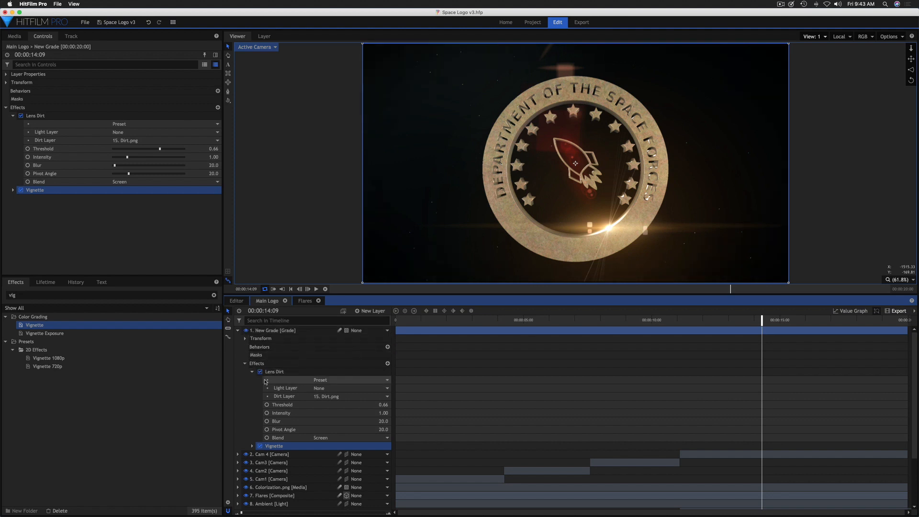
Toggle the Vignette effect to compare the image with and without it, and scrub back to 00:00:00:00.
click(260, 446)
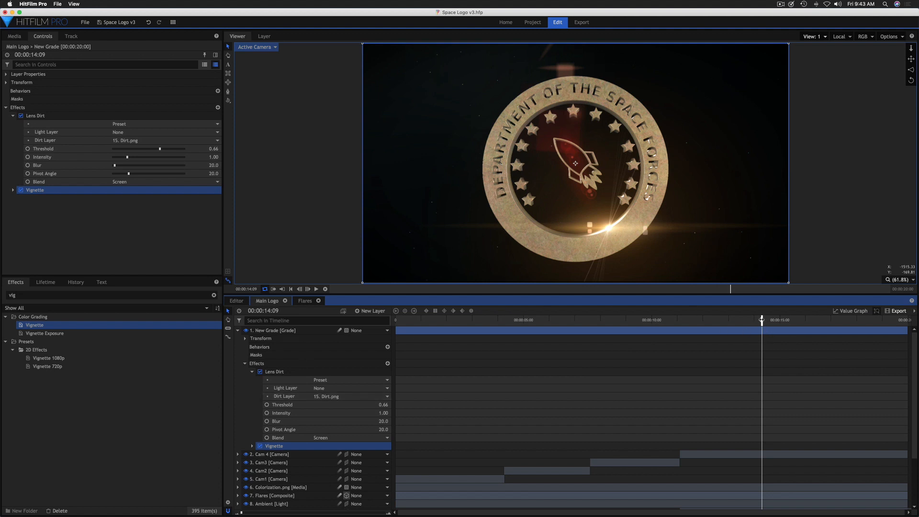
drag(762, 320, 369, 348)
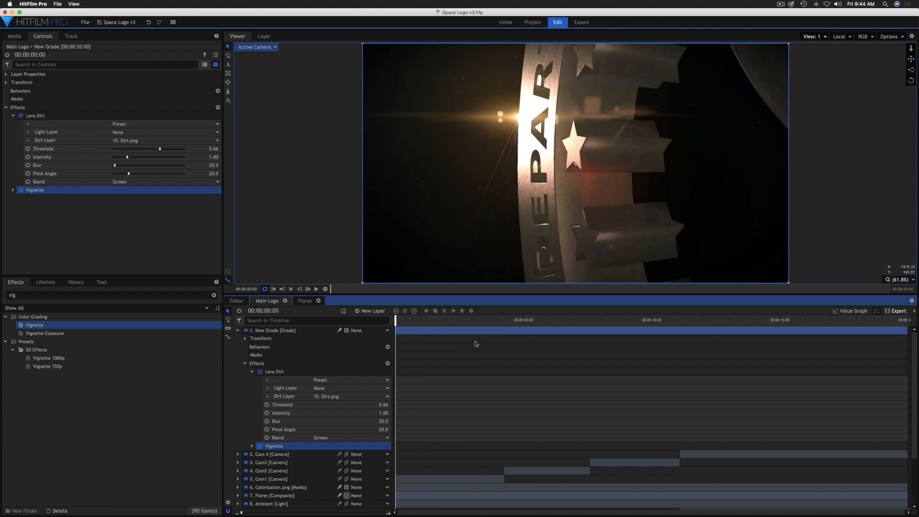